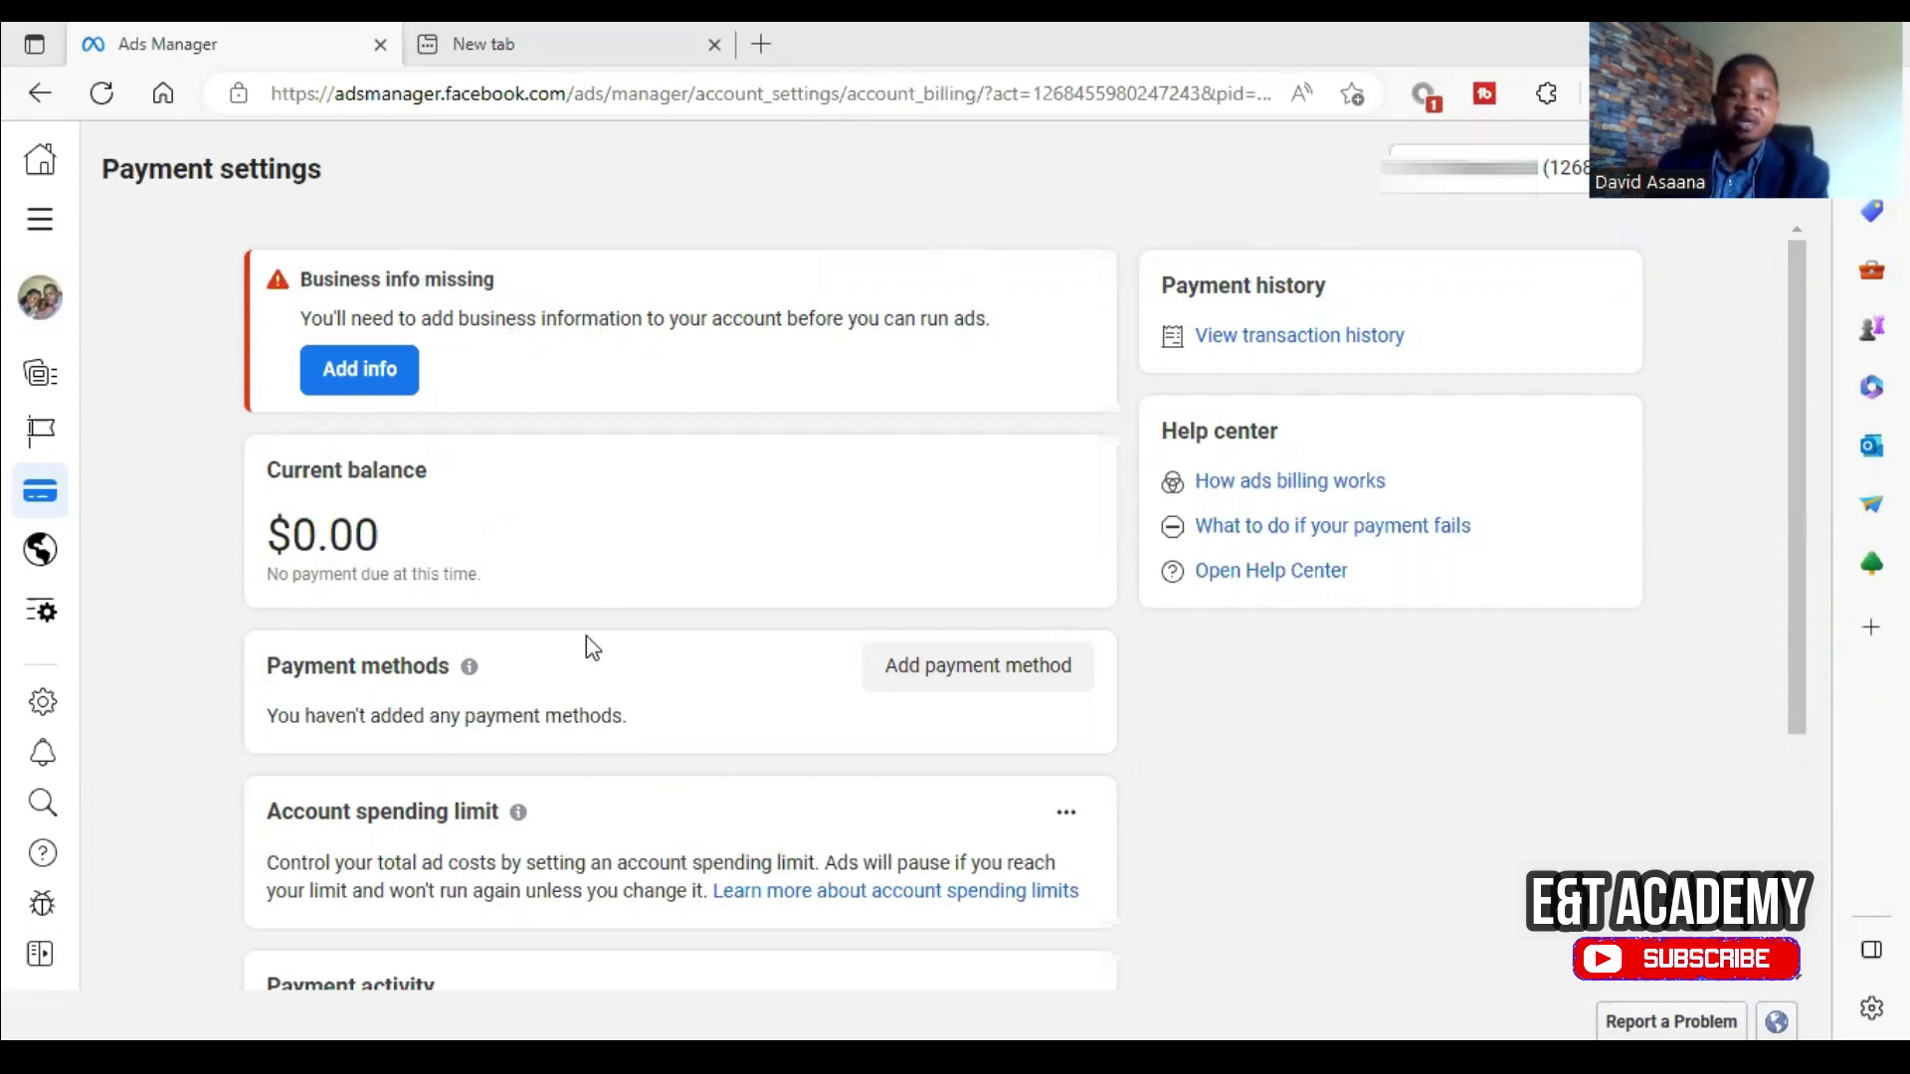
Load the Ads Manager campaigns page in the spare browser tab
scroll(587, 631, down, 1)
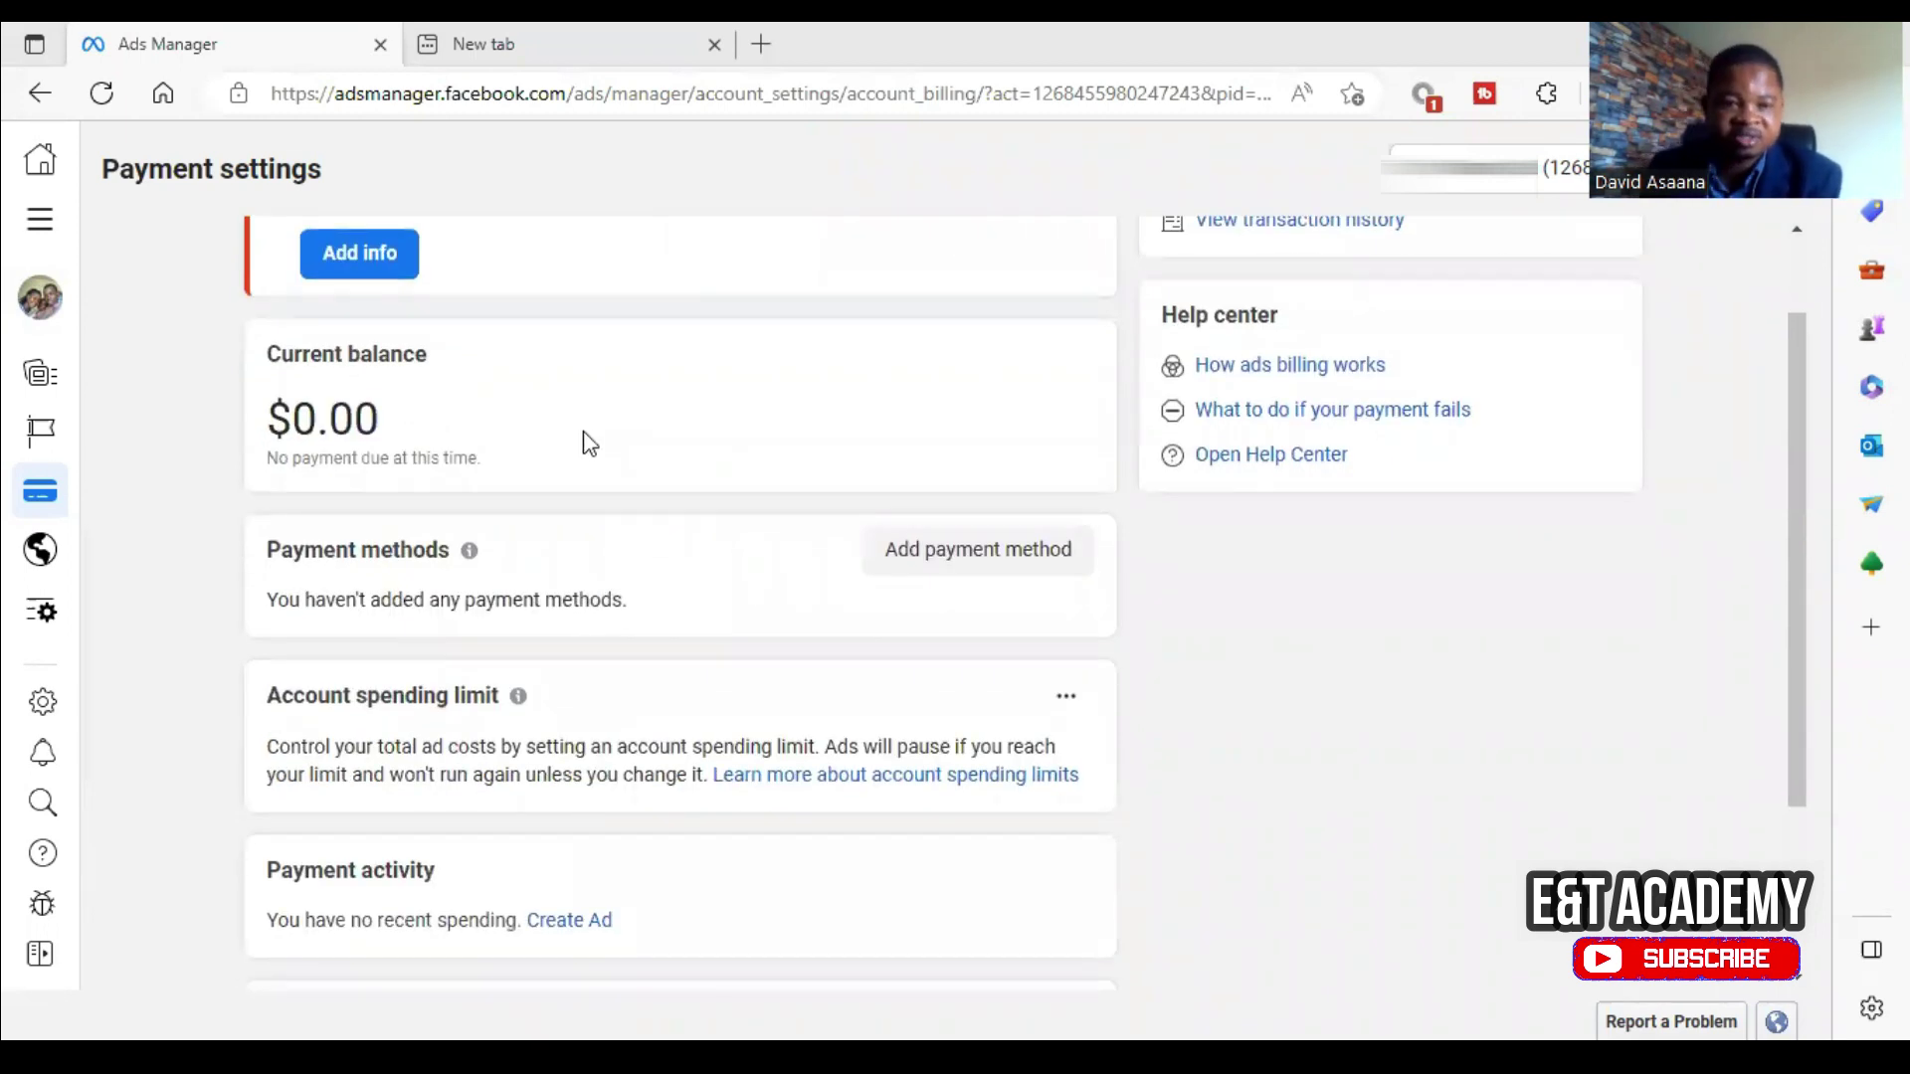
scroll(537, 373, up, 1)
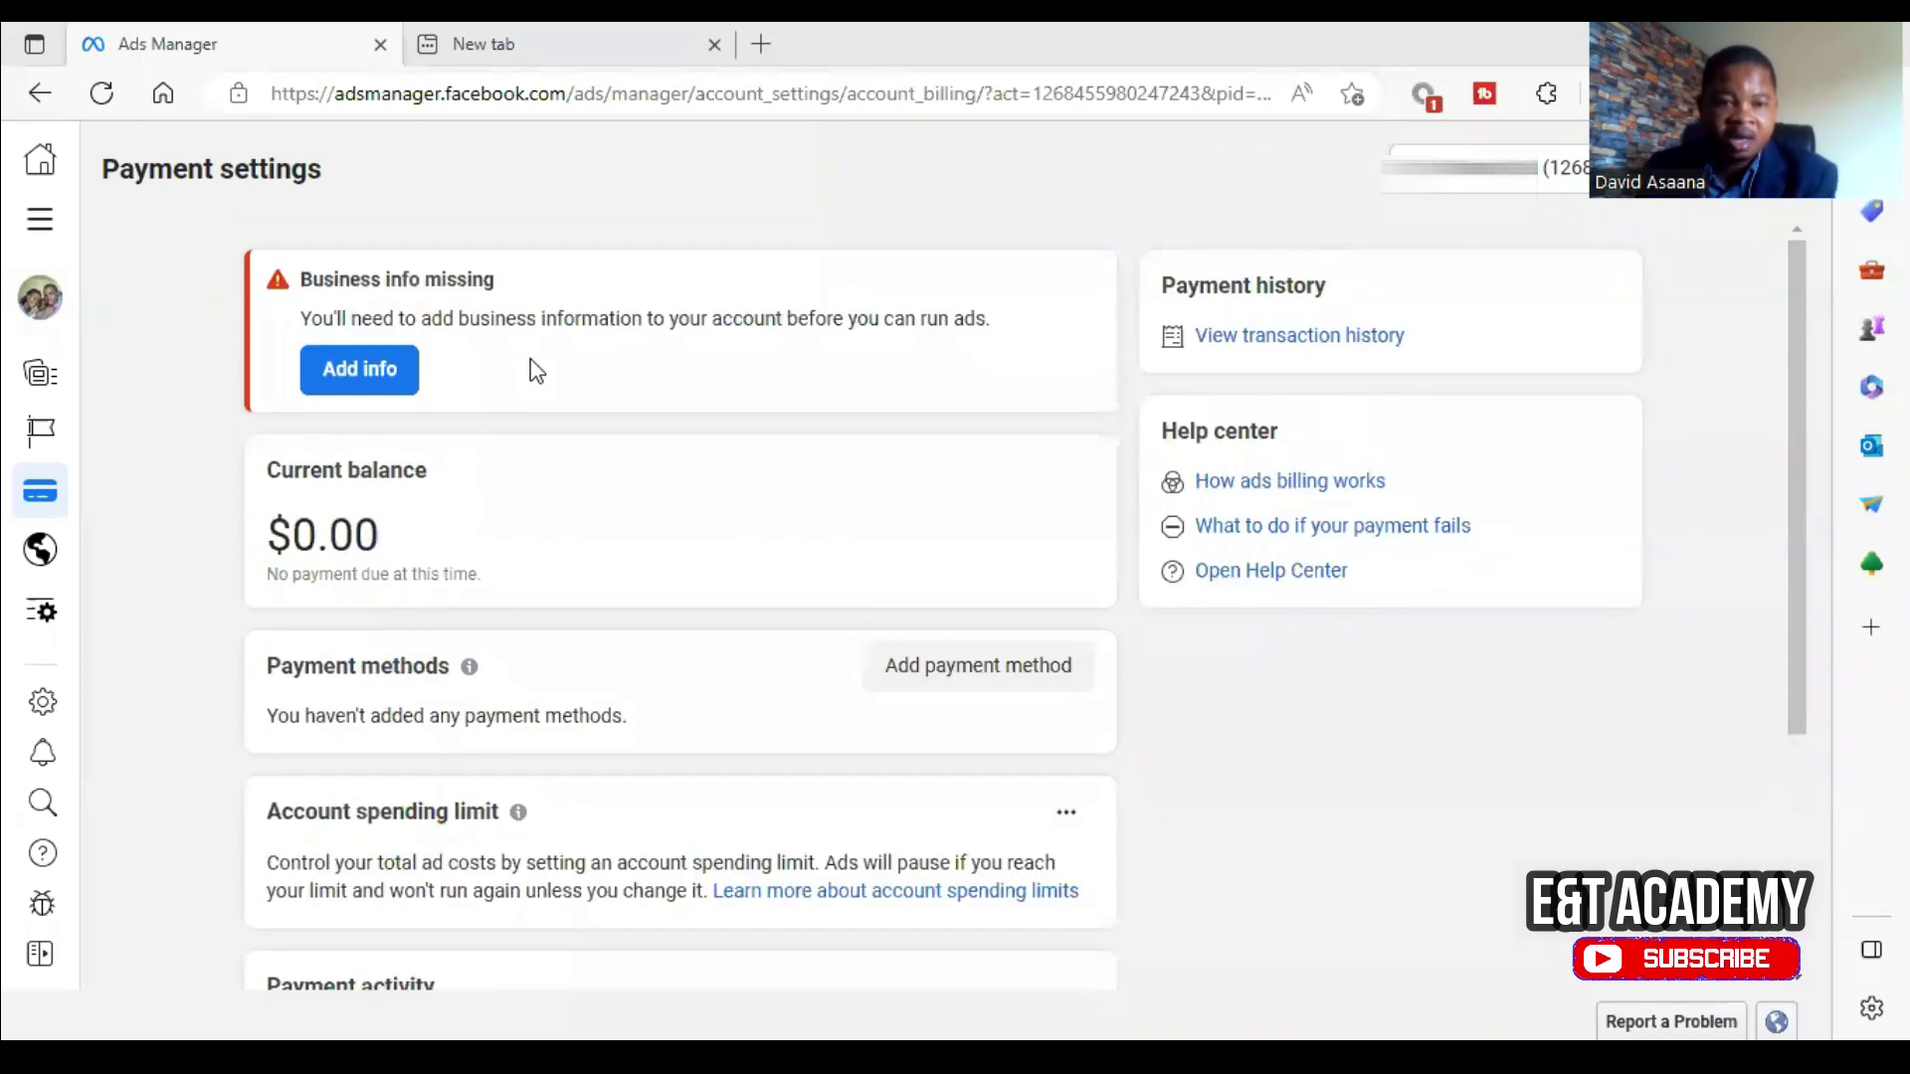
scroll(622, 453, down, 1)
scroll(634, 460, up, 1)
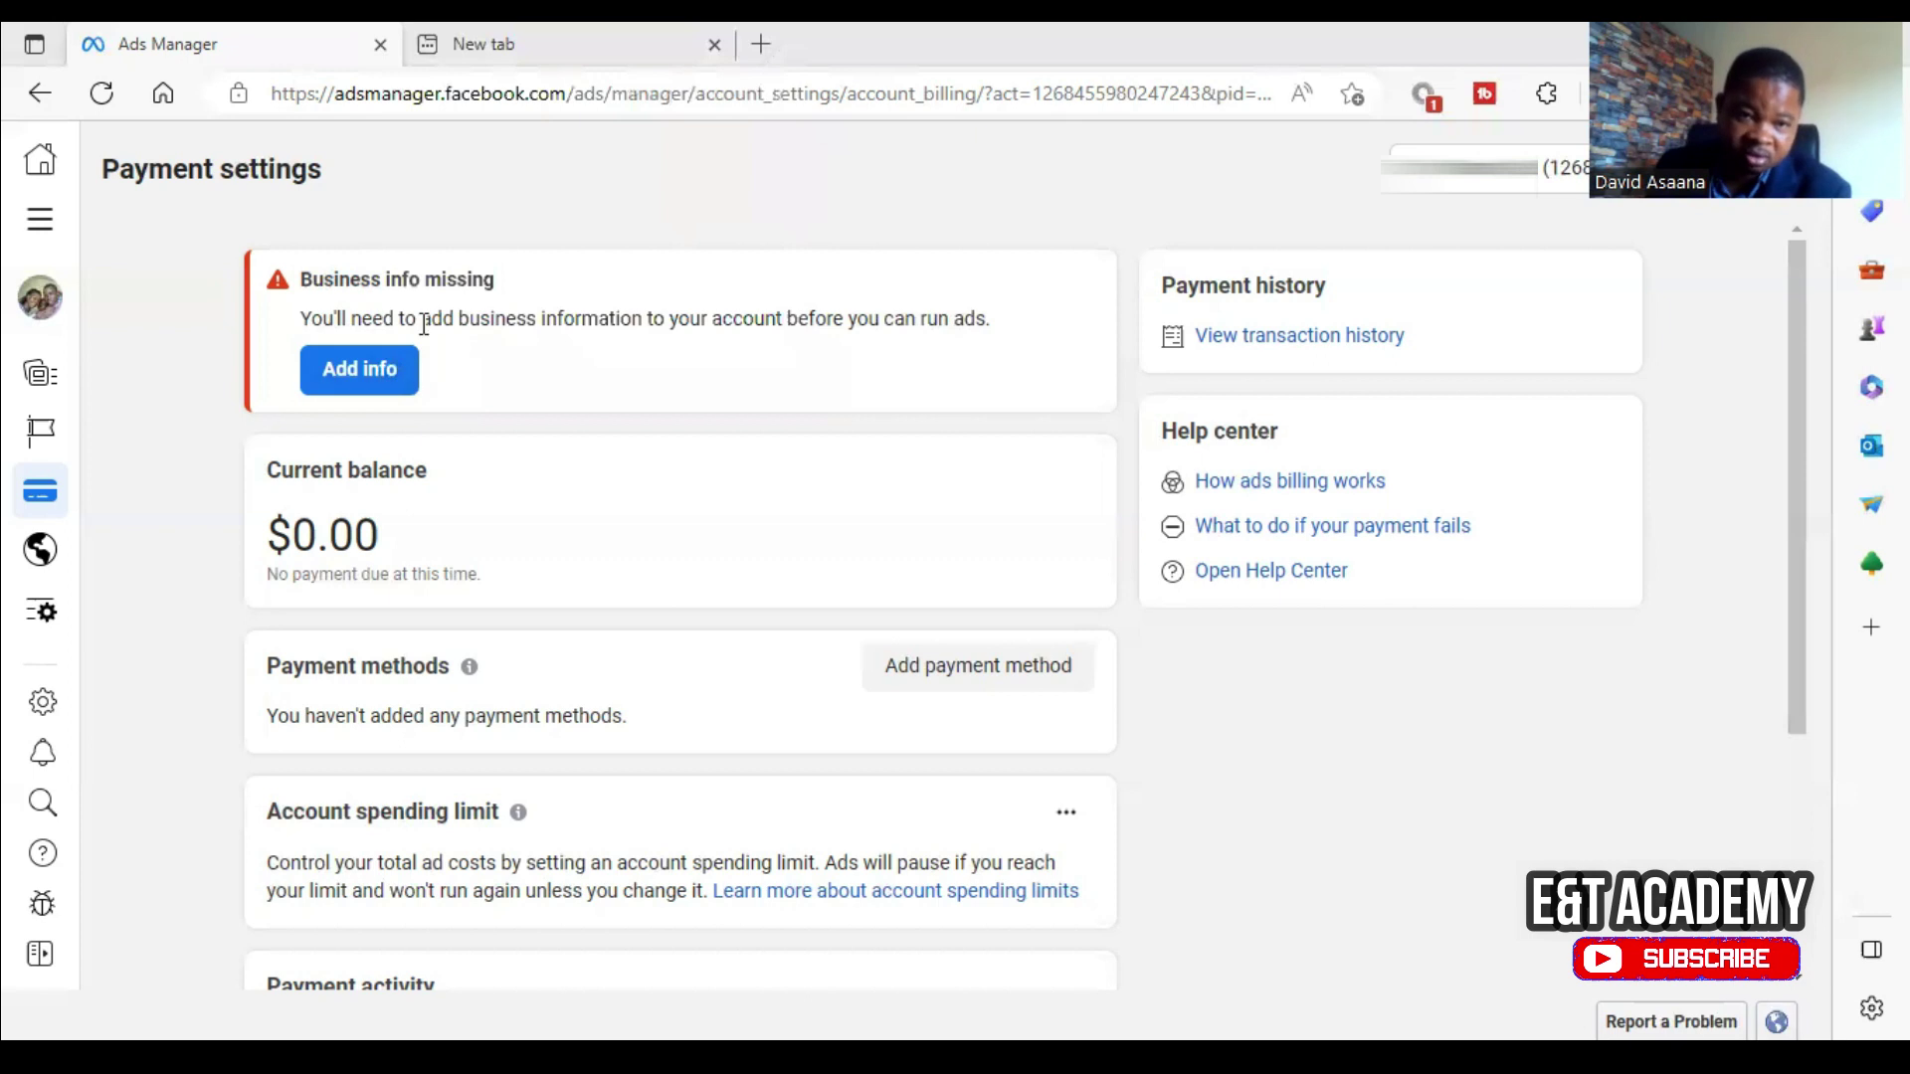
click(553, 35)
click(969, 137)
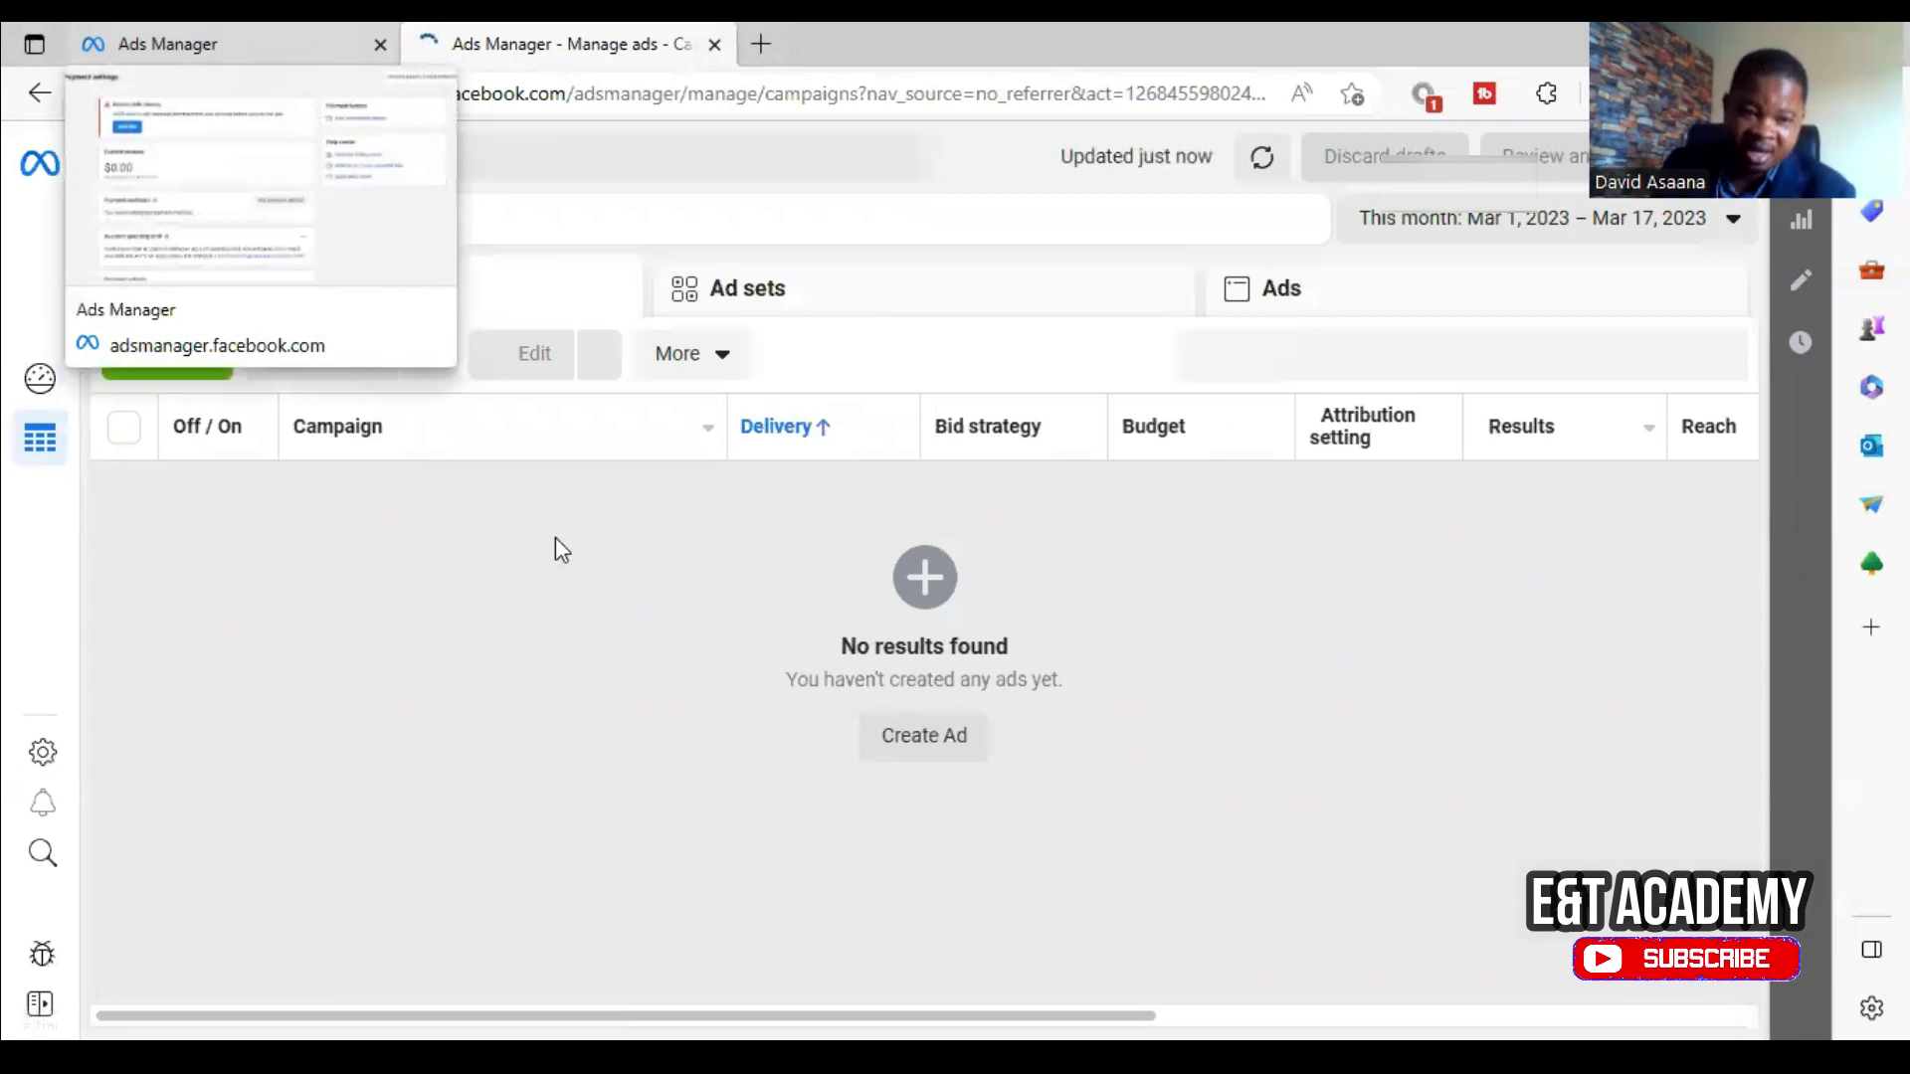
Open the Facebook home page in a new tab, then bring up All tools in the campaigns tab
click(758, 44)
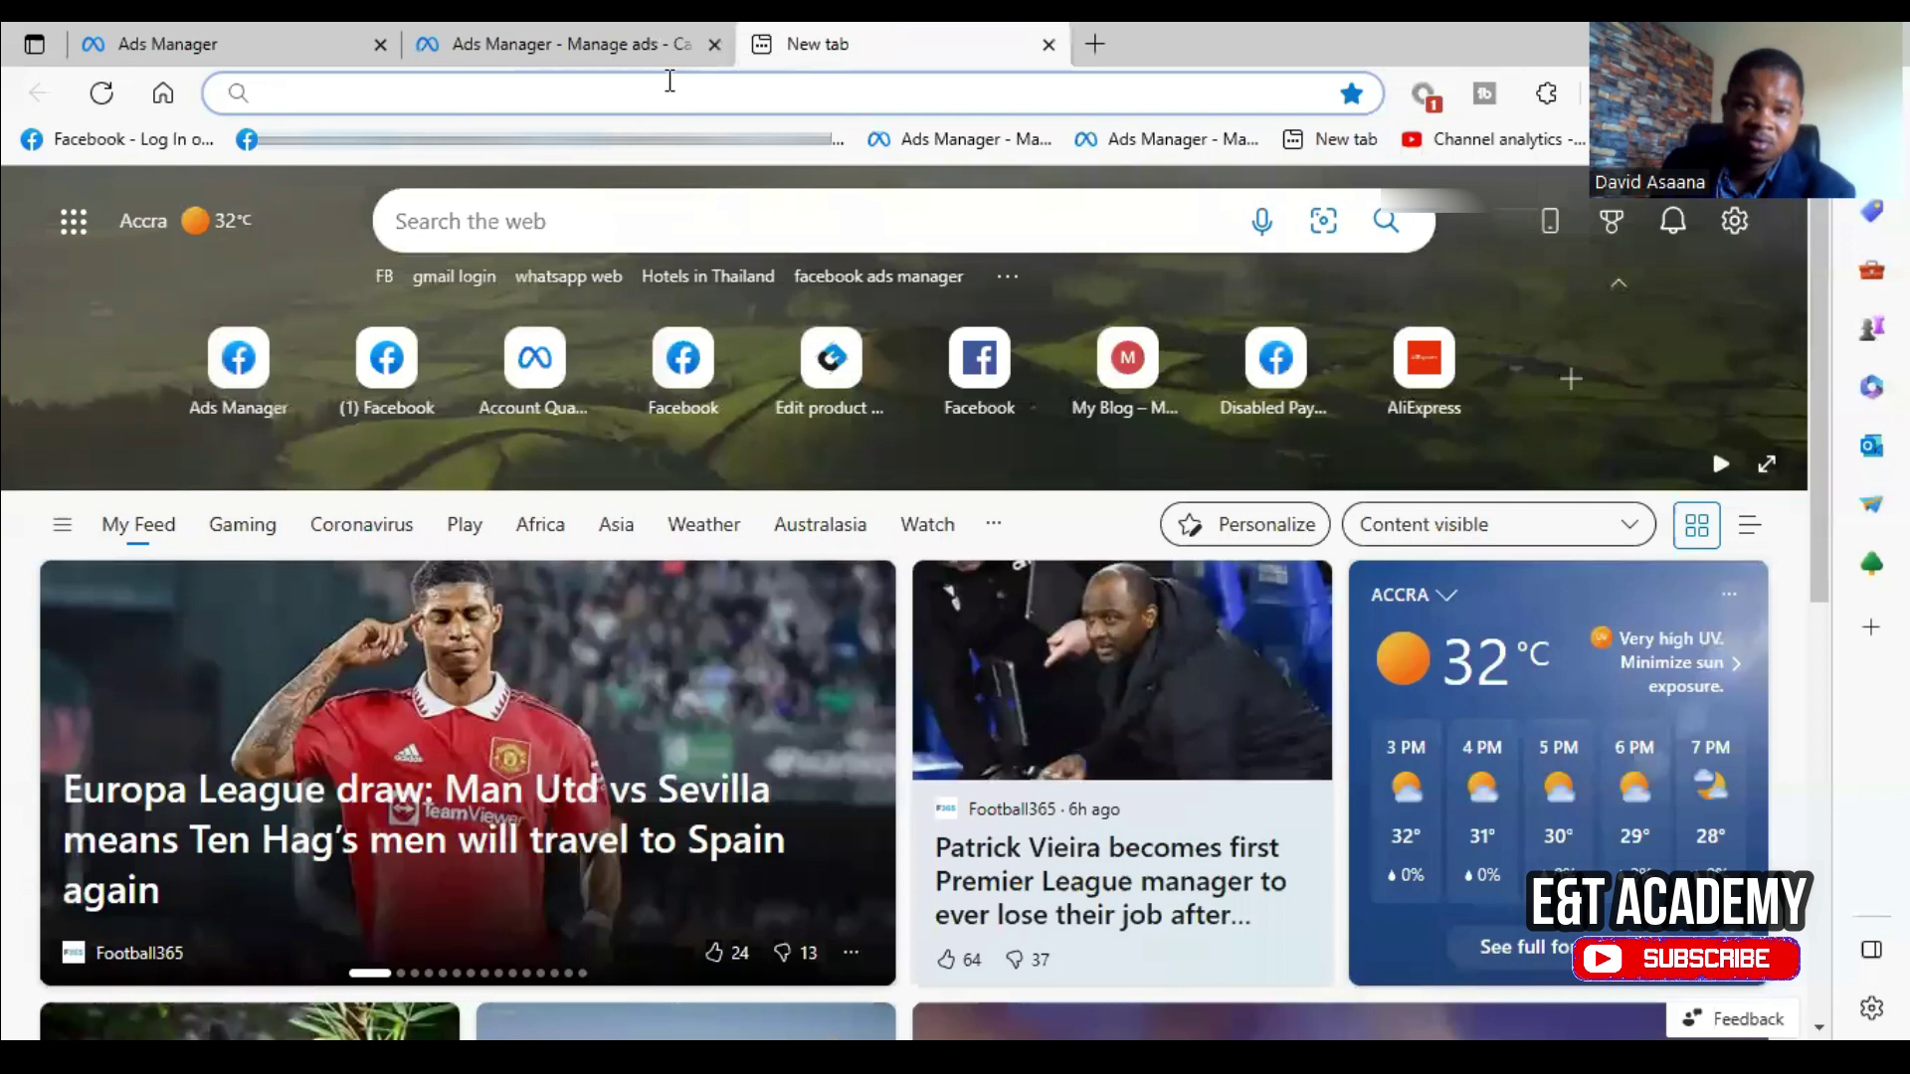
click(538, 90)
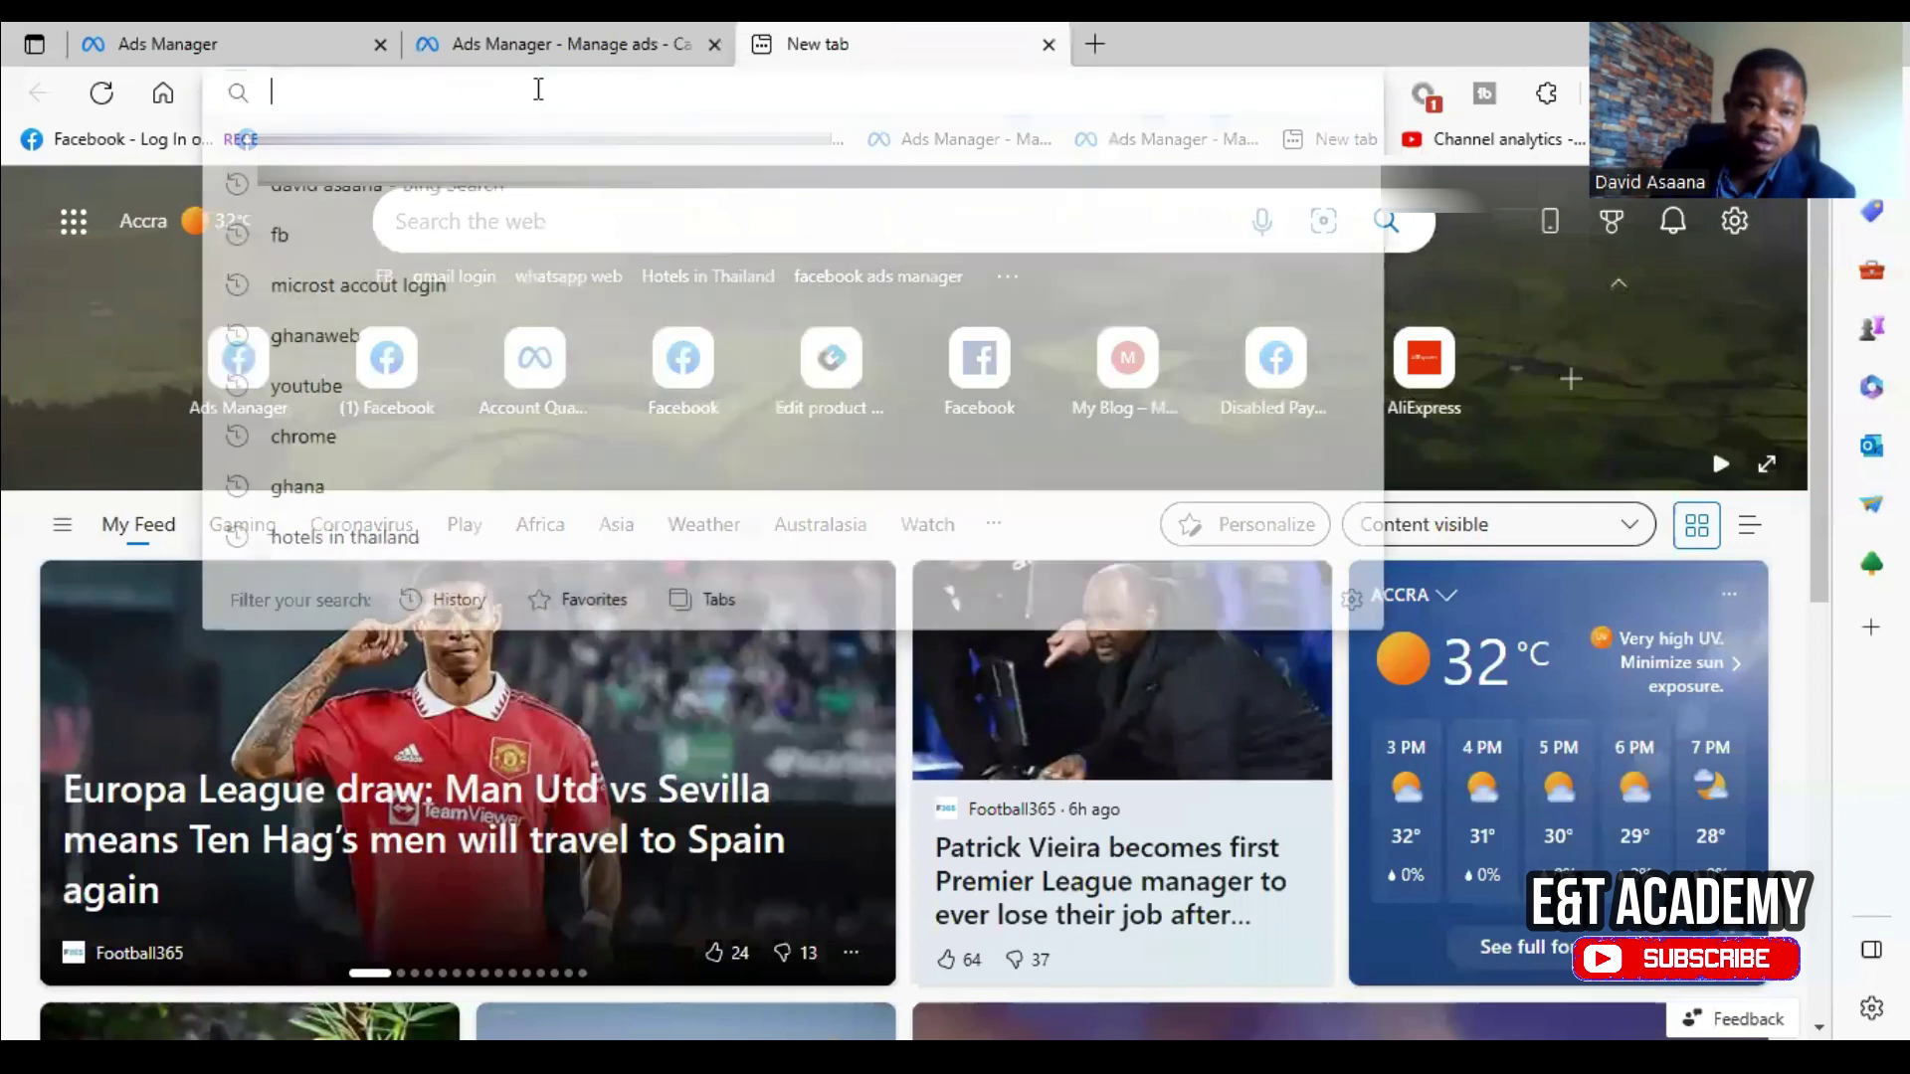
click(129, 140)
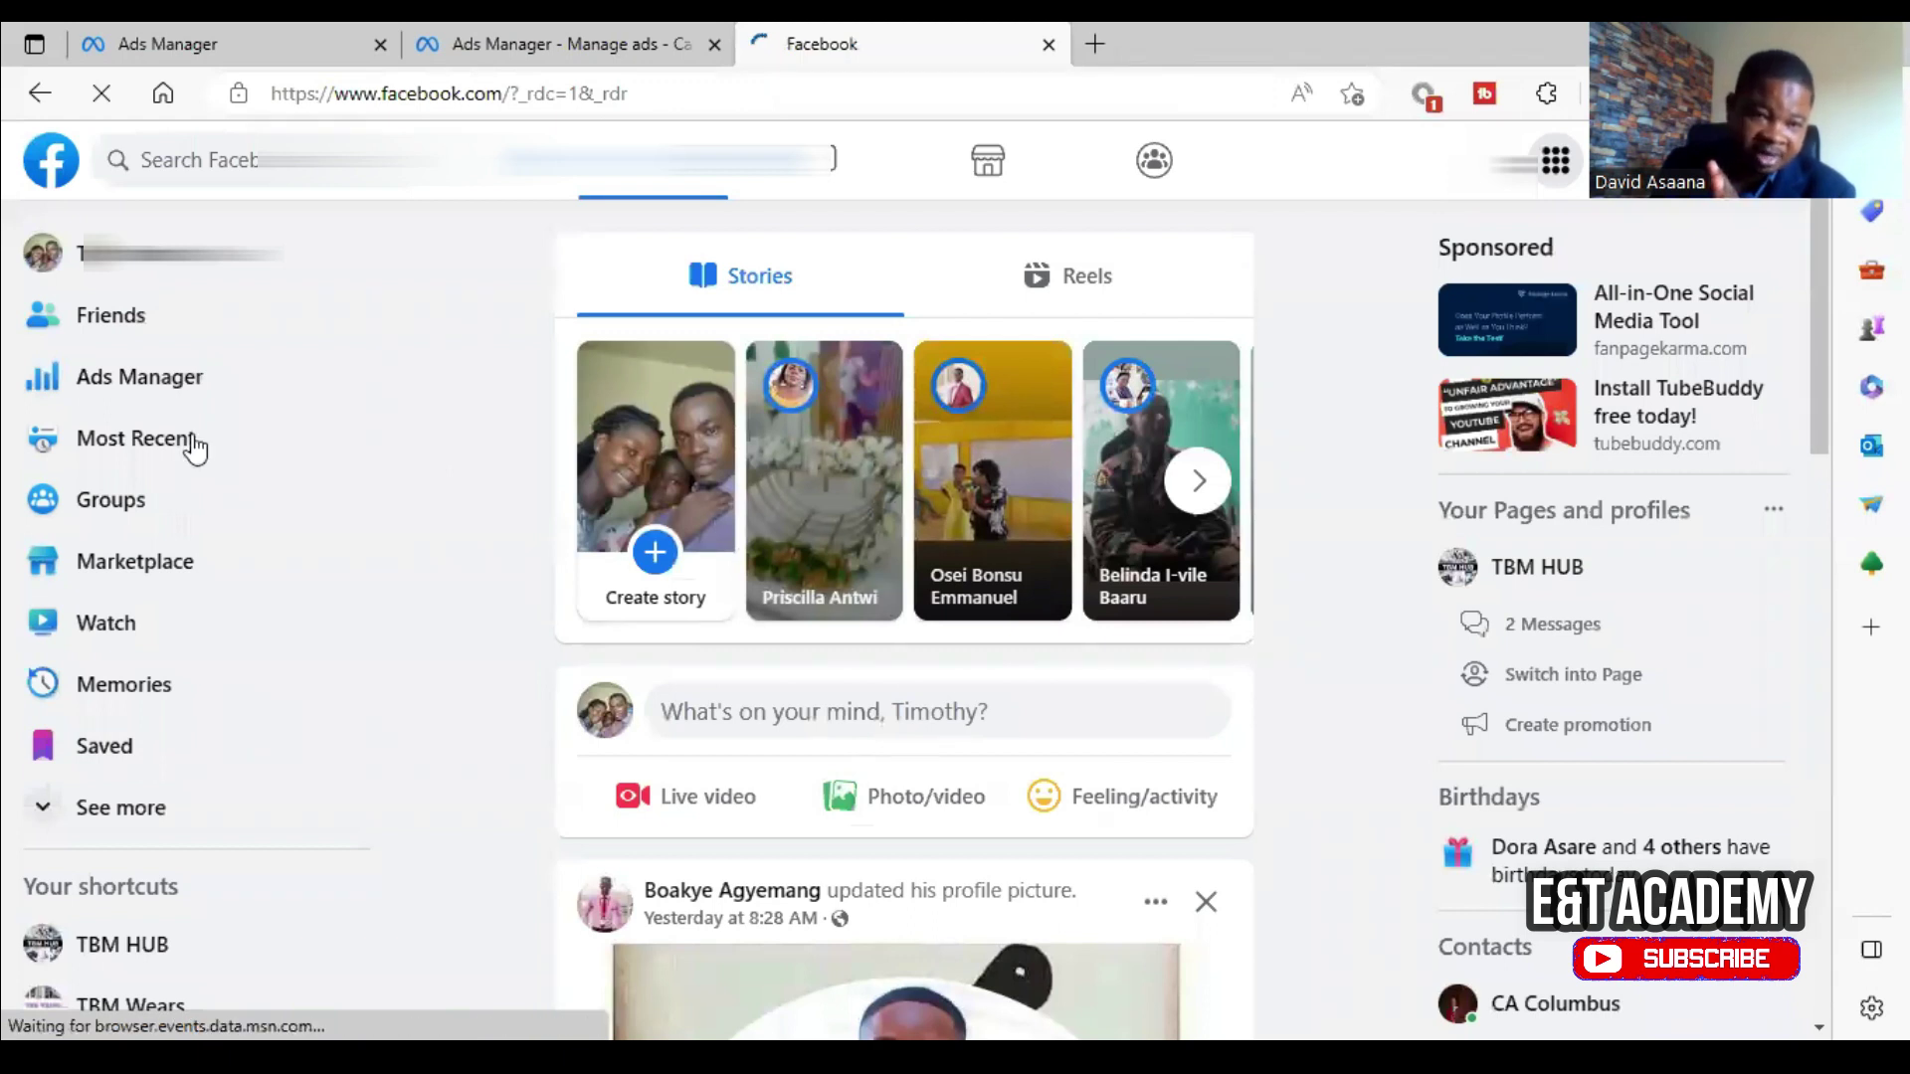
click(517, 27)
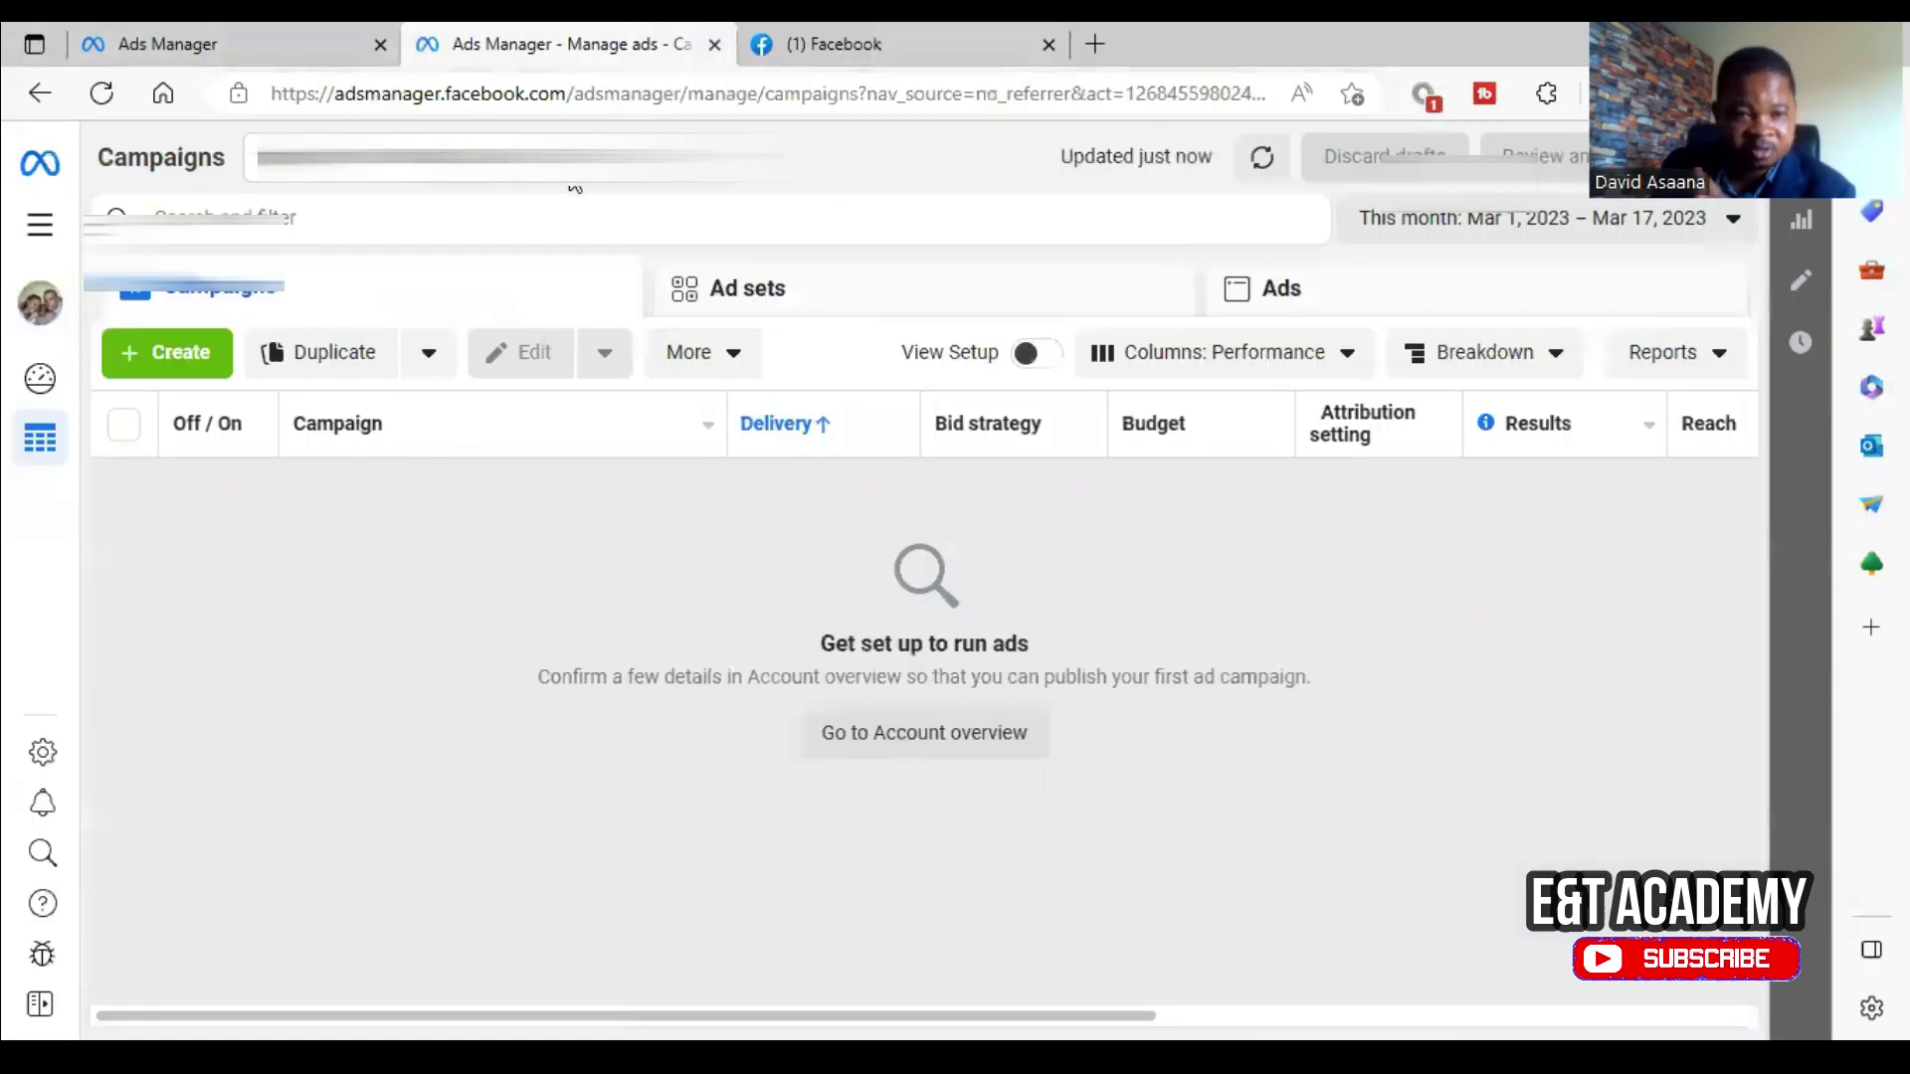
click(41, 227)
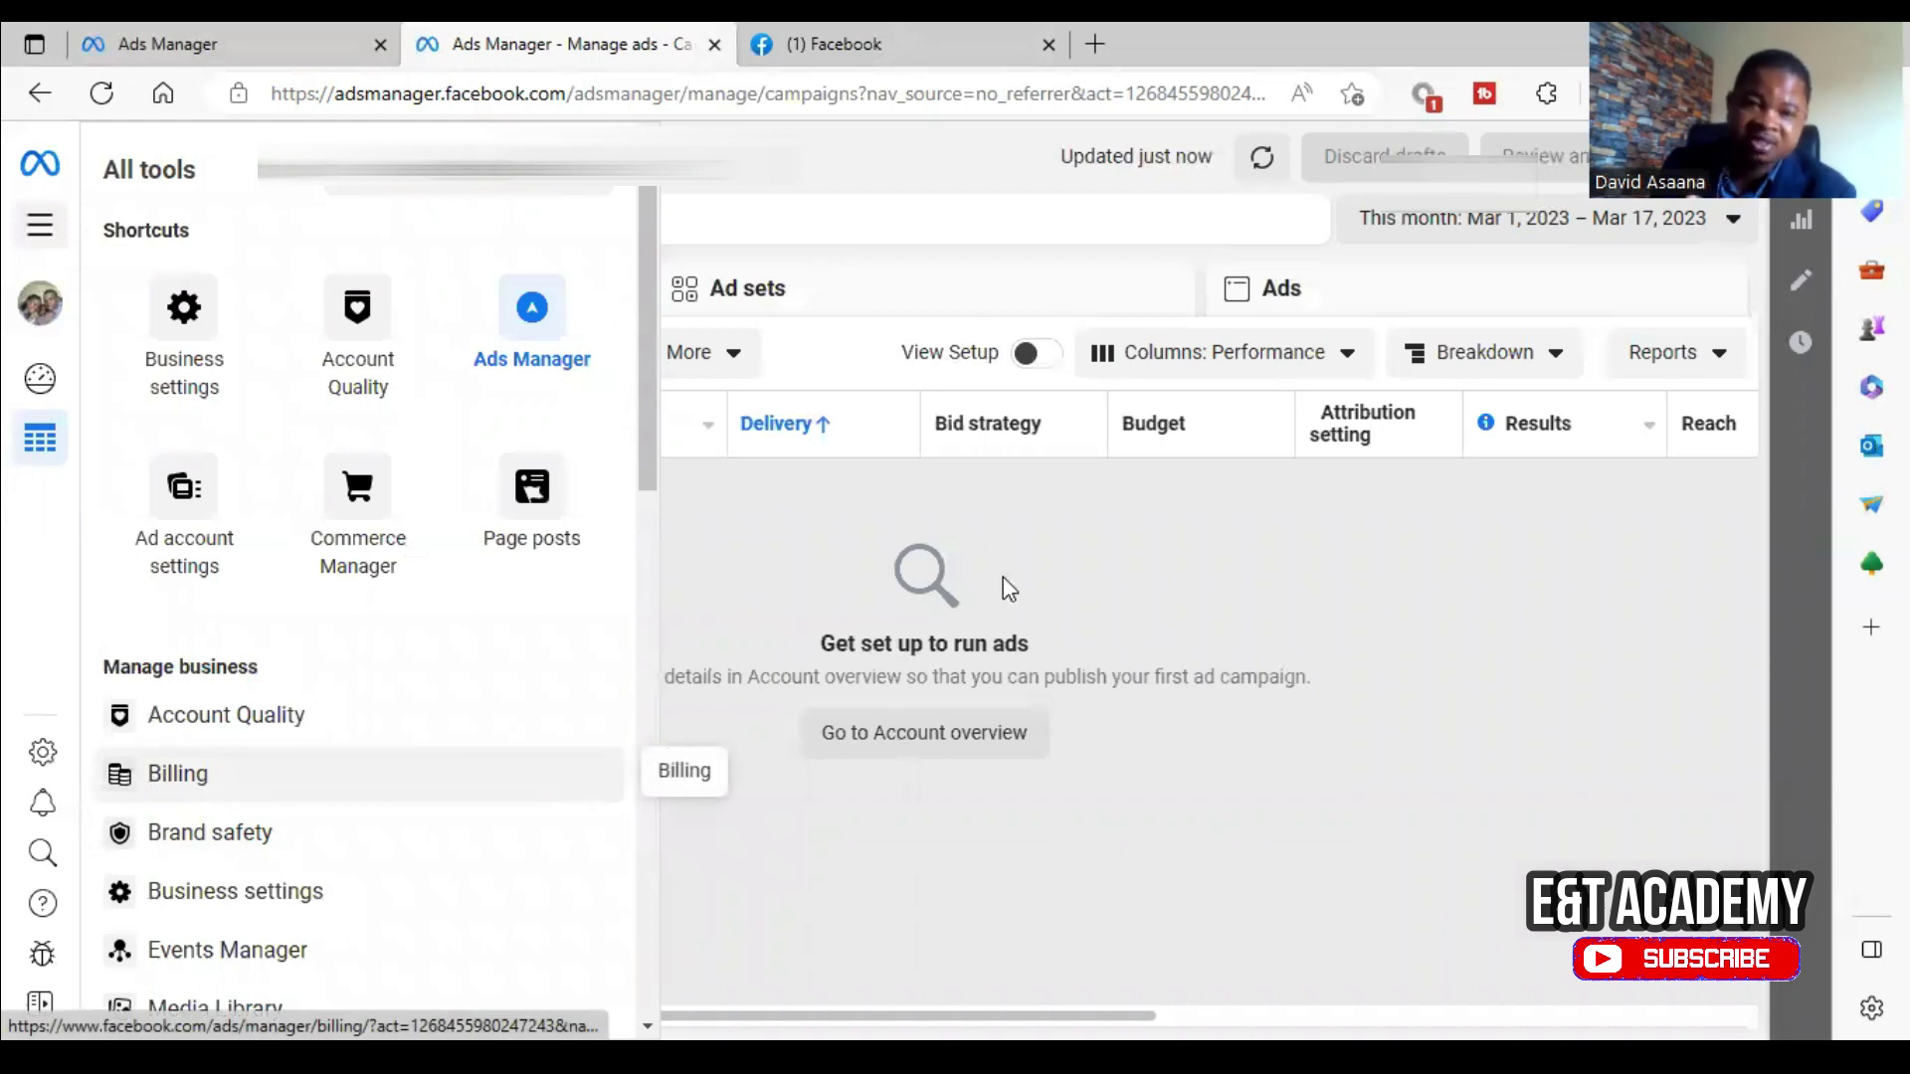
Back on Payment settings, start editing the account's Business info
click(334, 24)
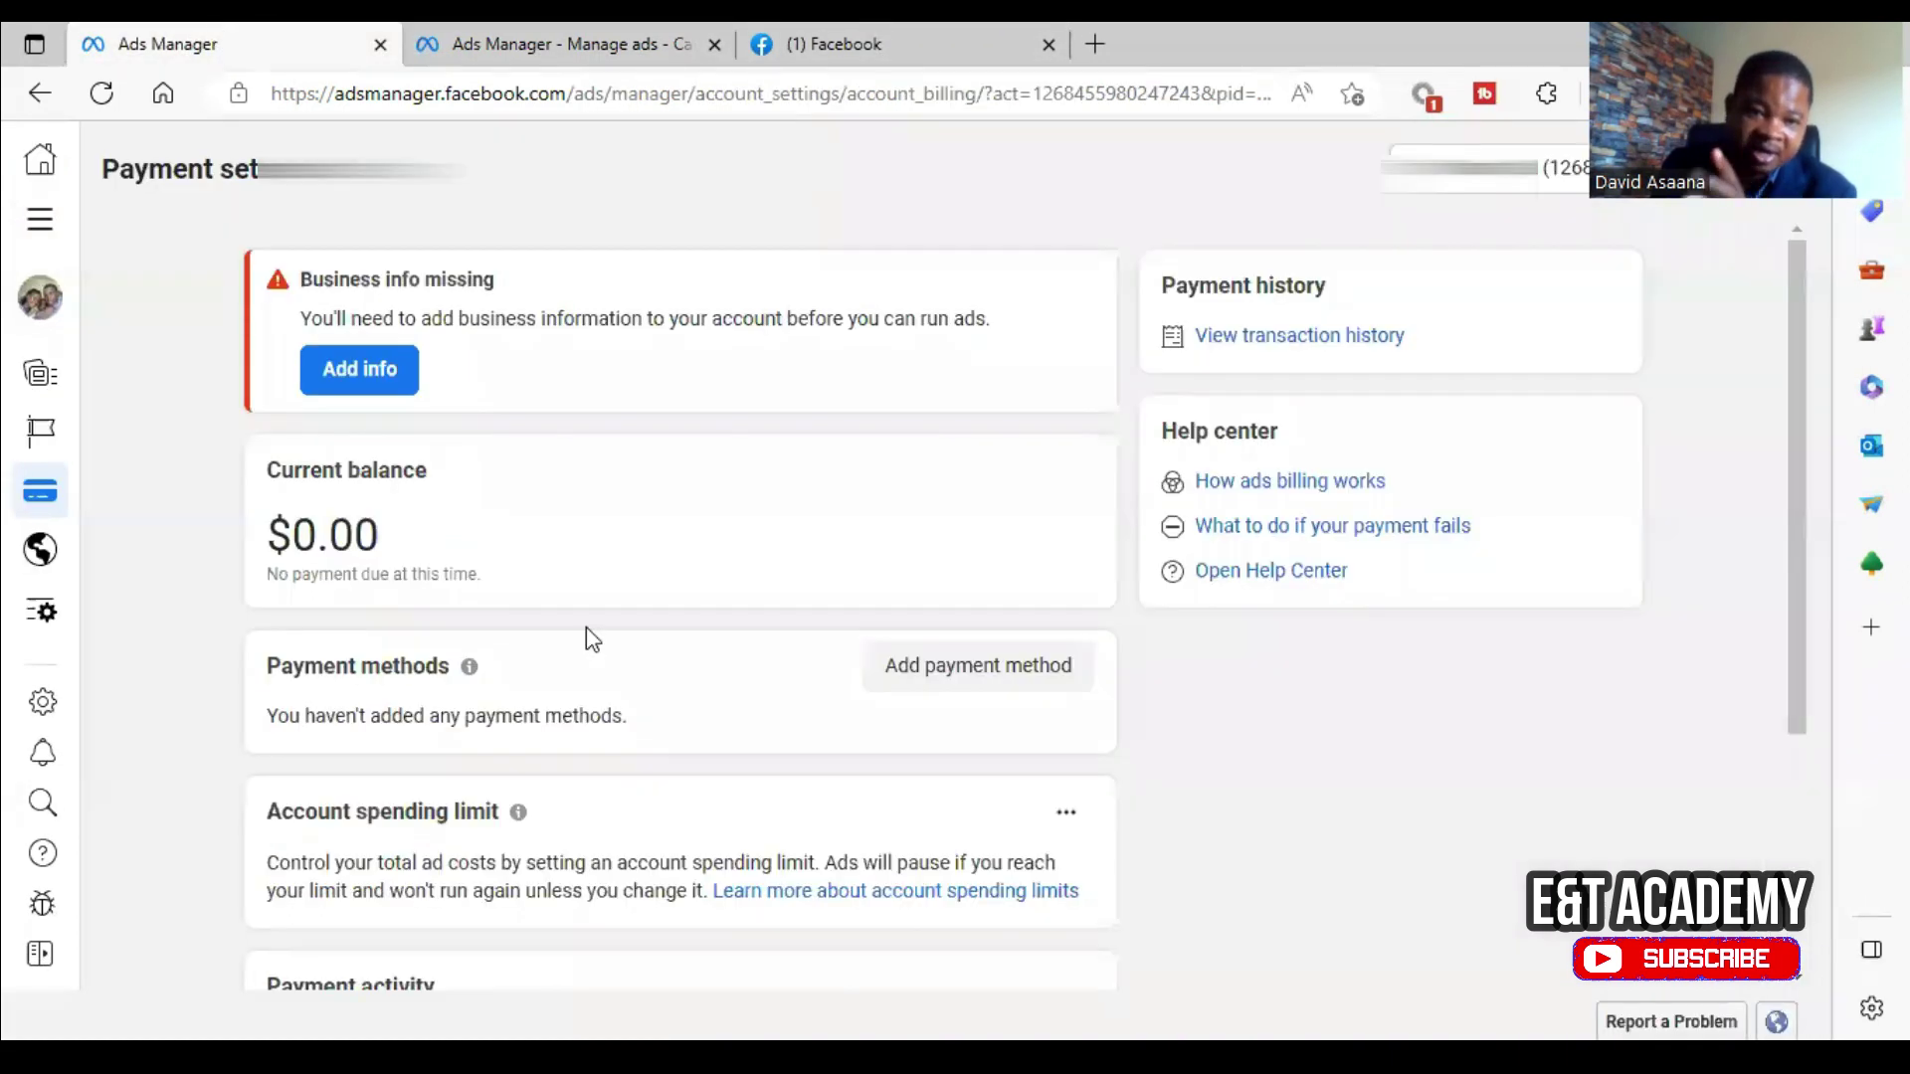
scroll(587, 672, down, 3)
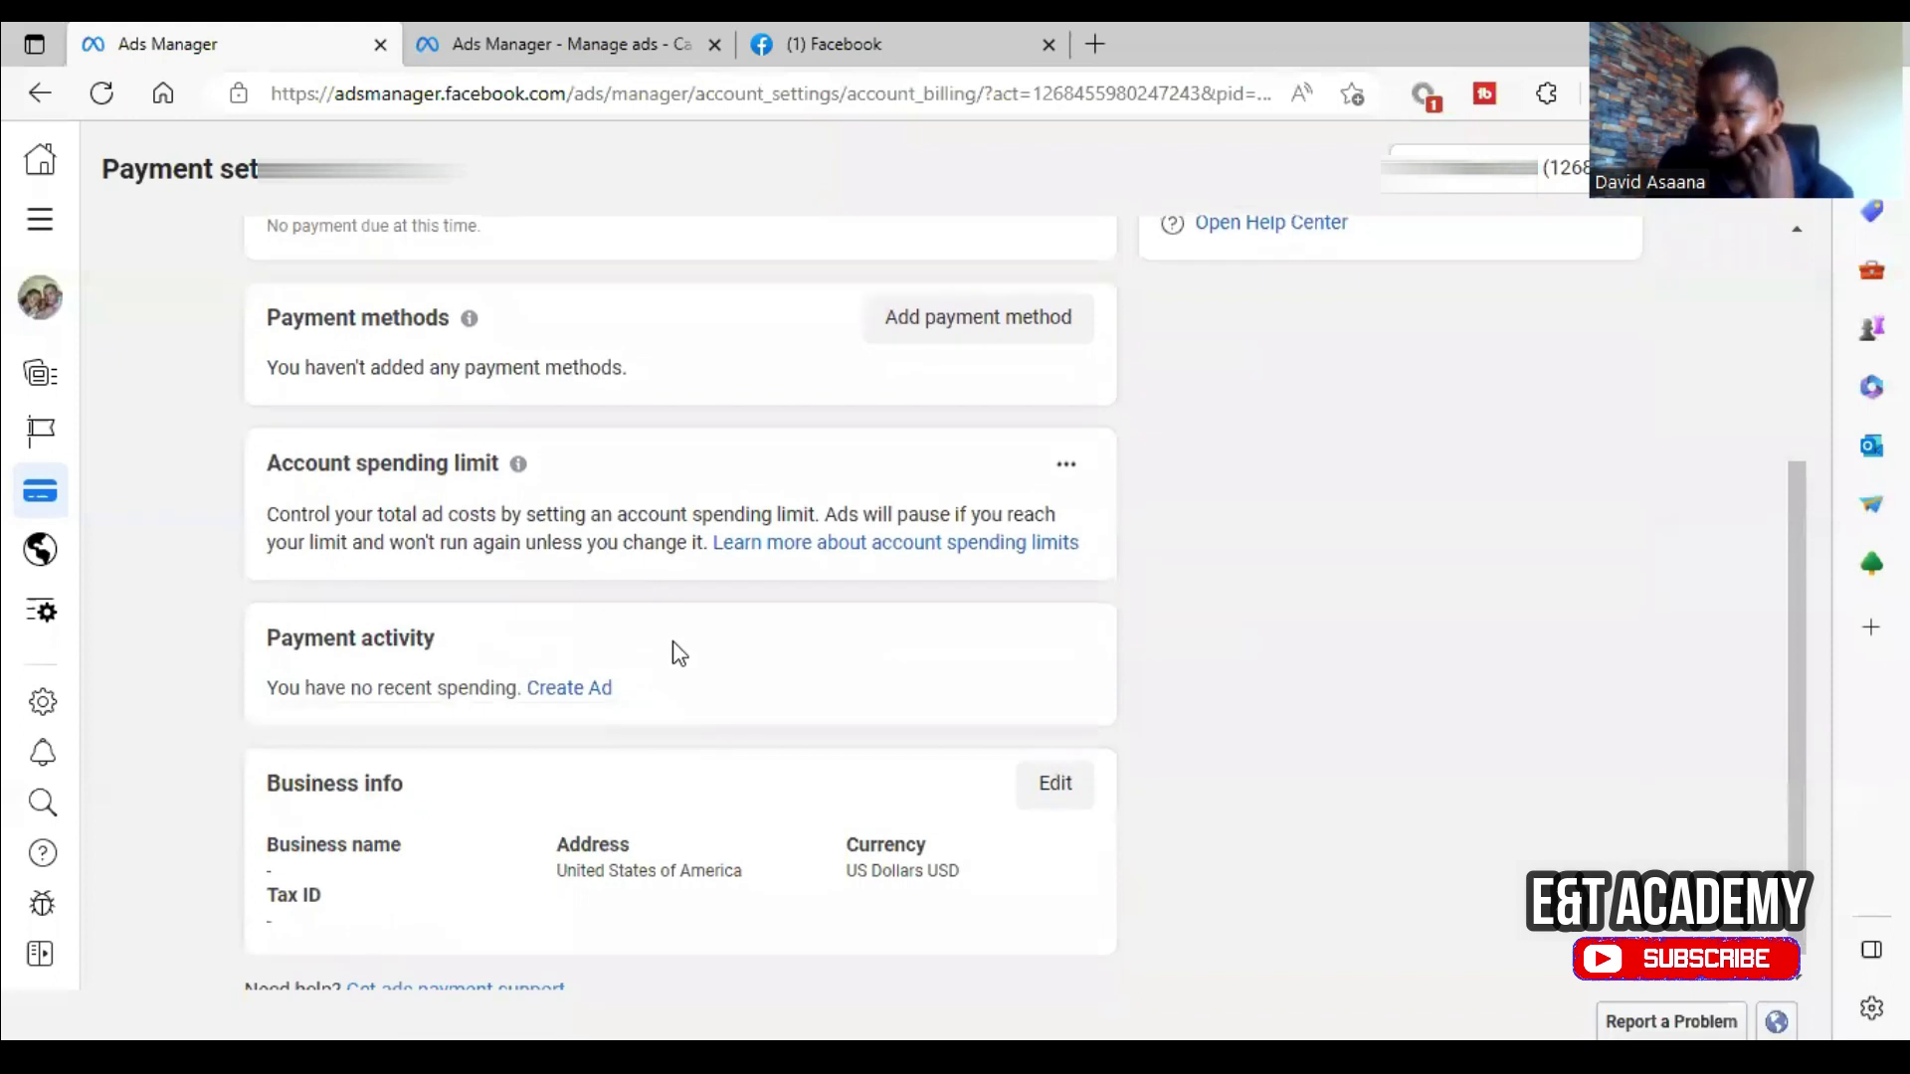
scroll(920, 786, down, 1)
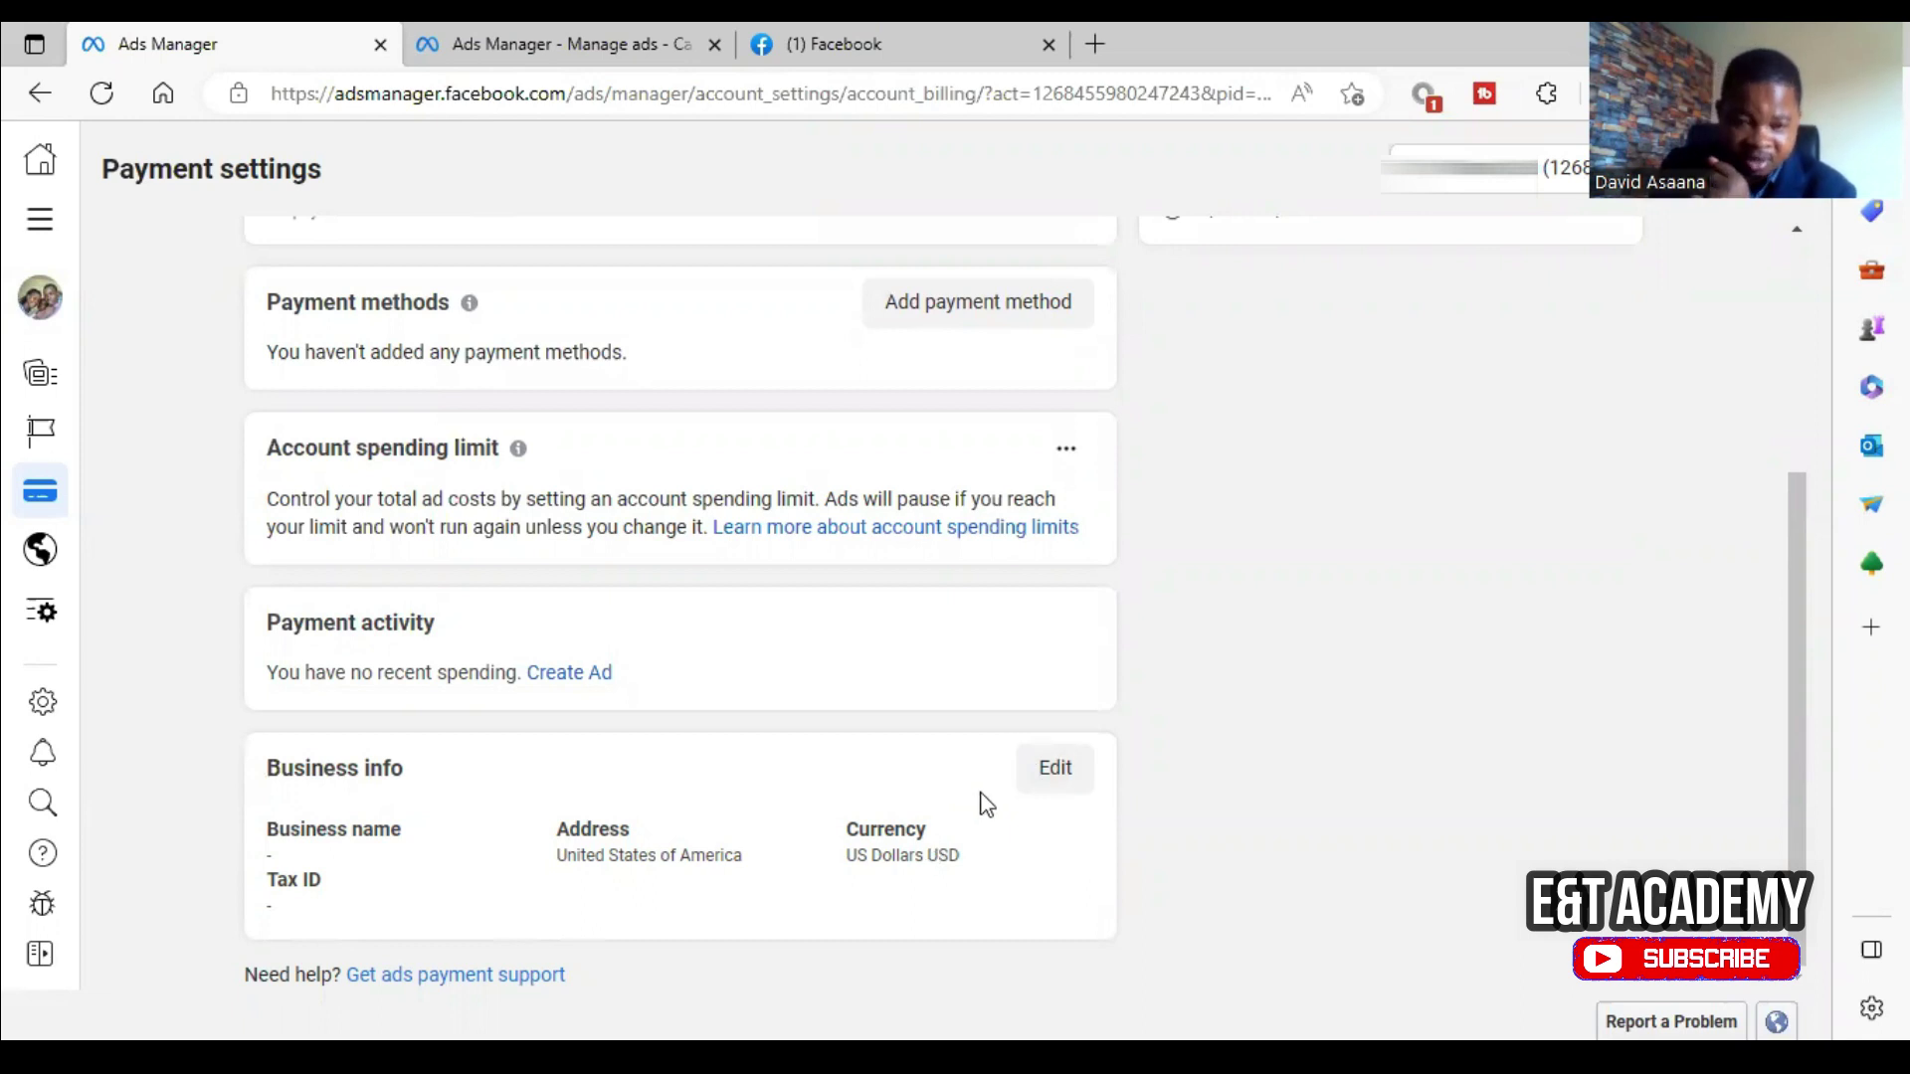
click(1058, 772)
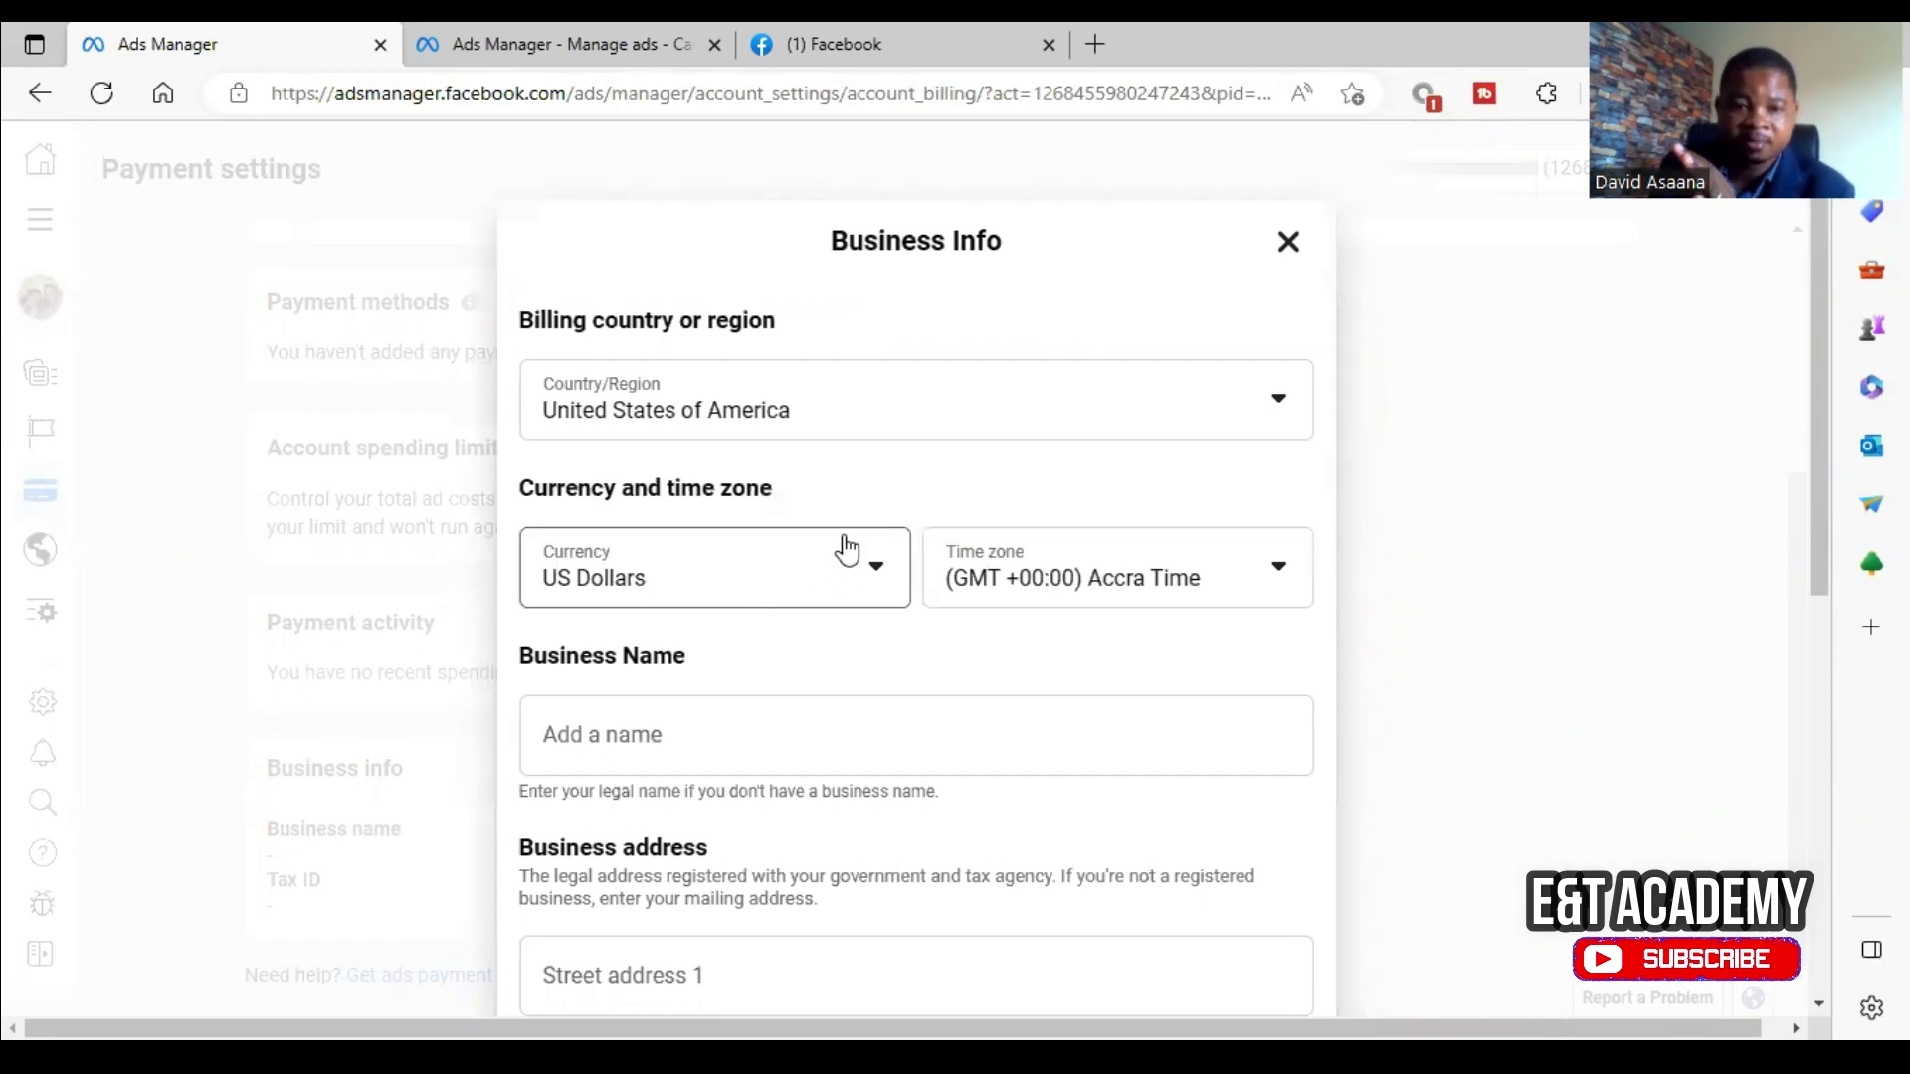
Select Ghana as the billing country and scroll down to the Save button
click(1113, 410)
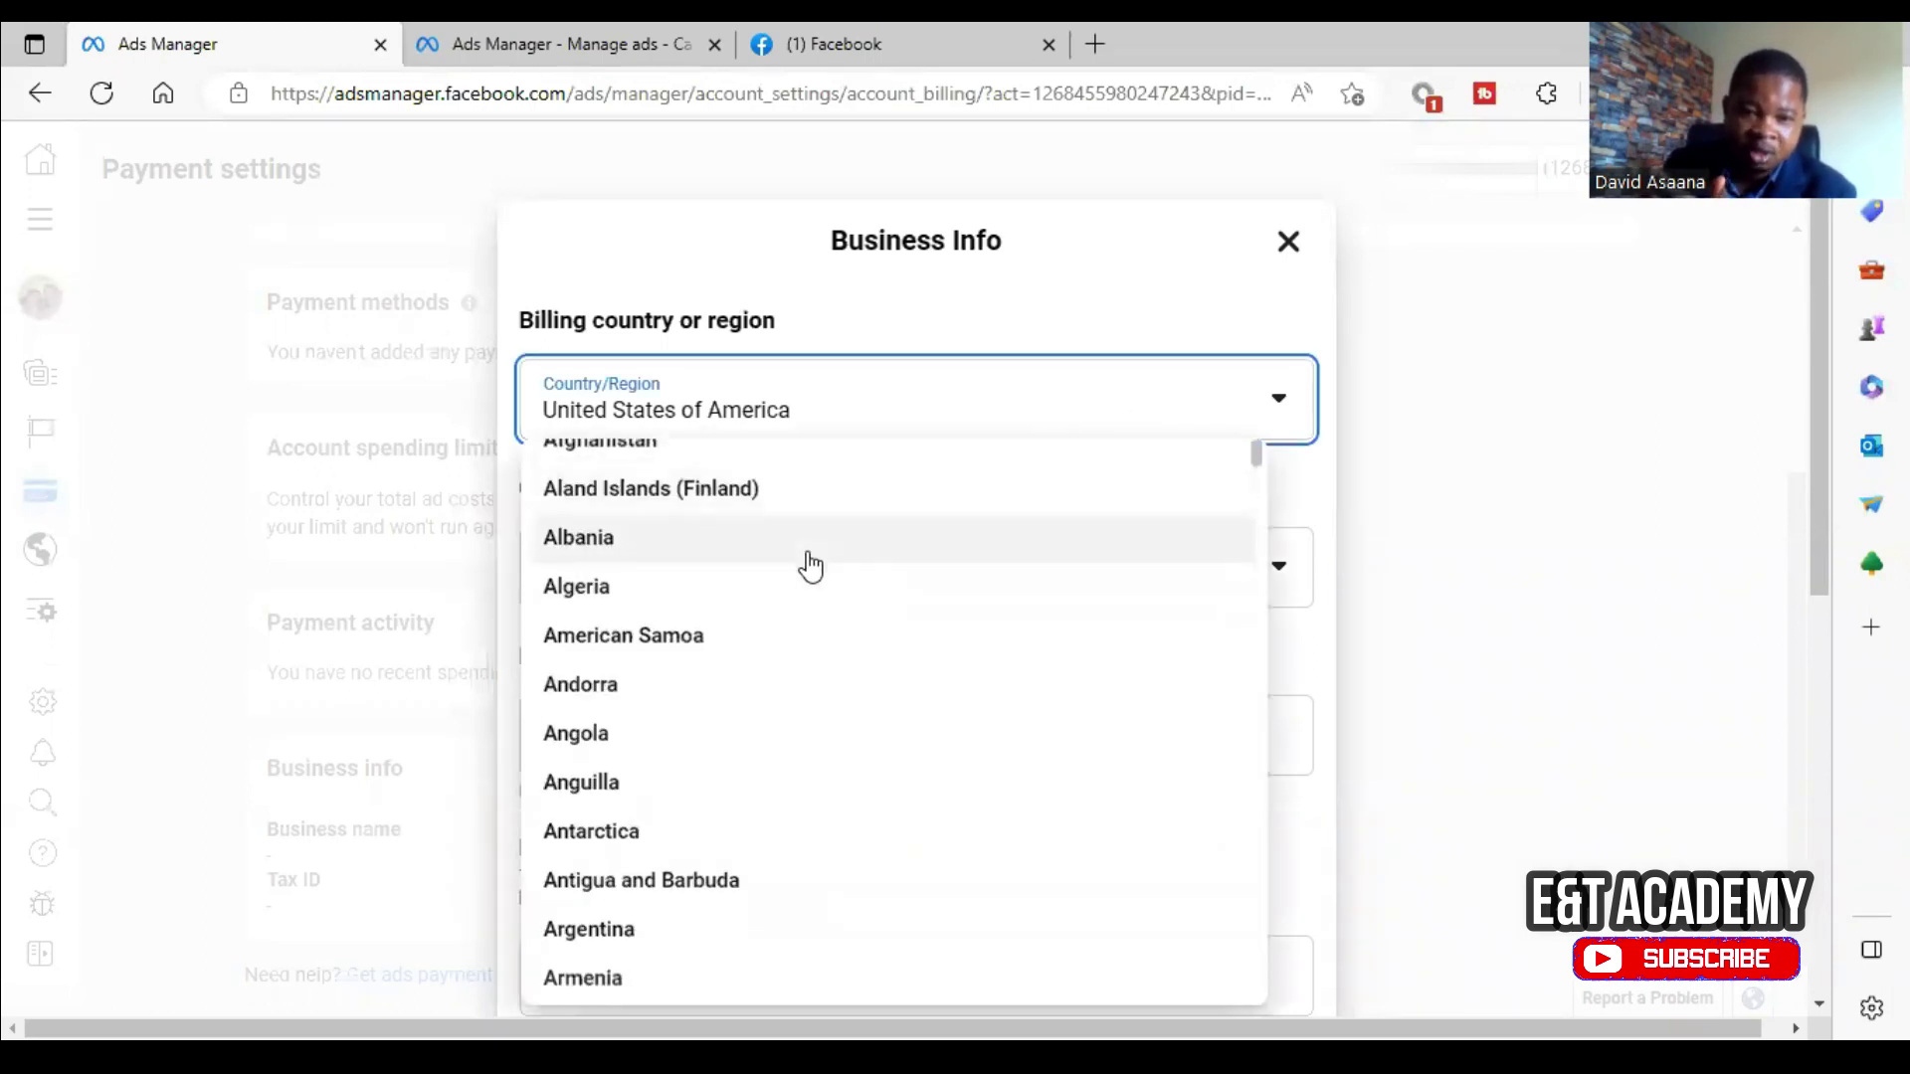
scroll(811, 565, down, 15)
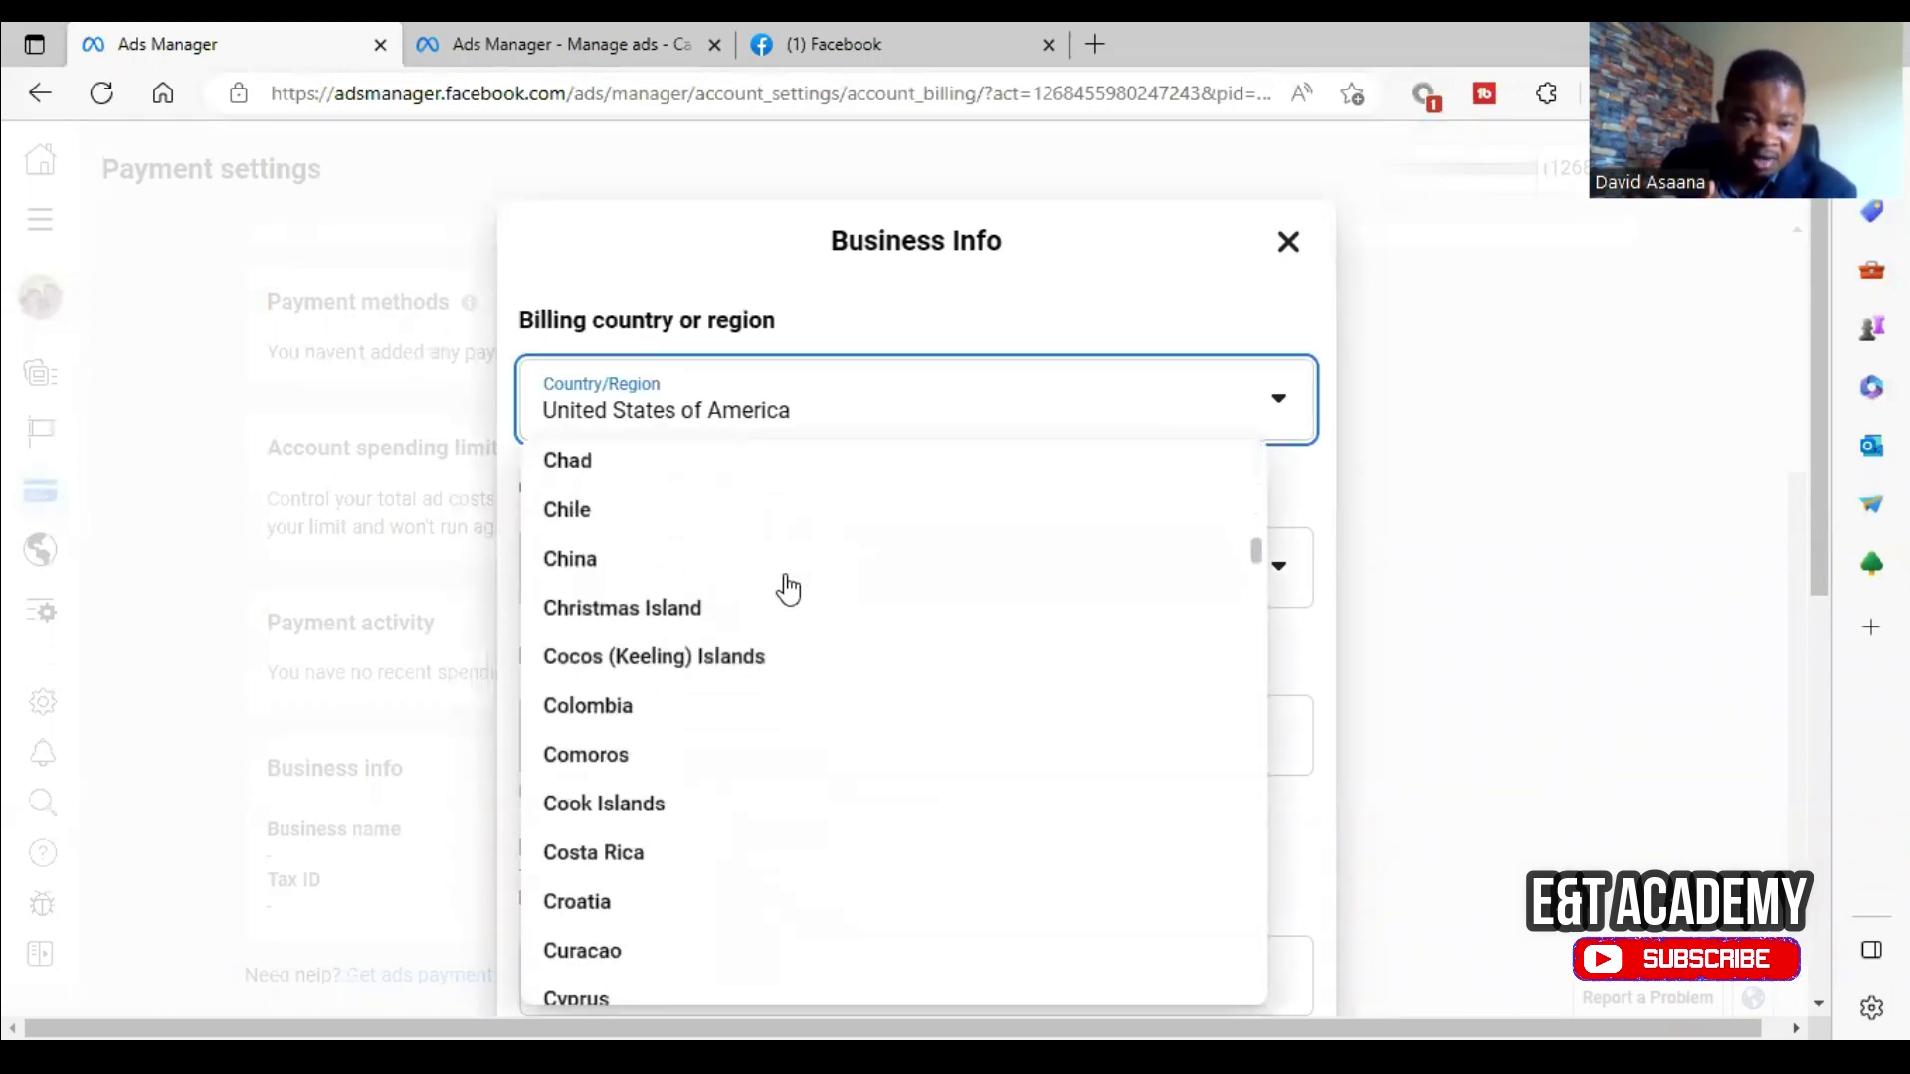
scroll(712, 571, down, 8)
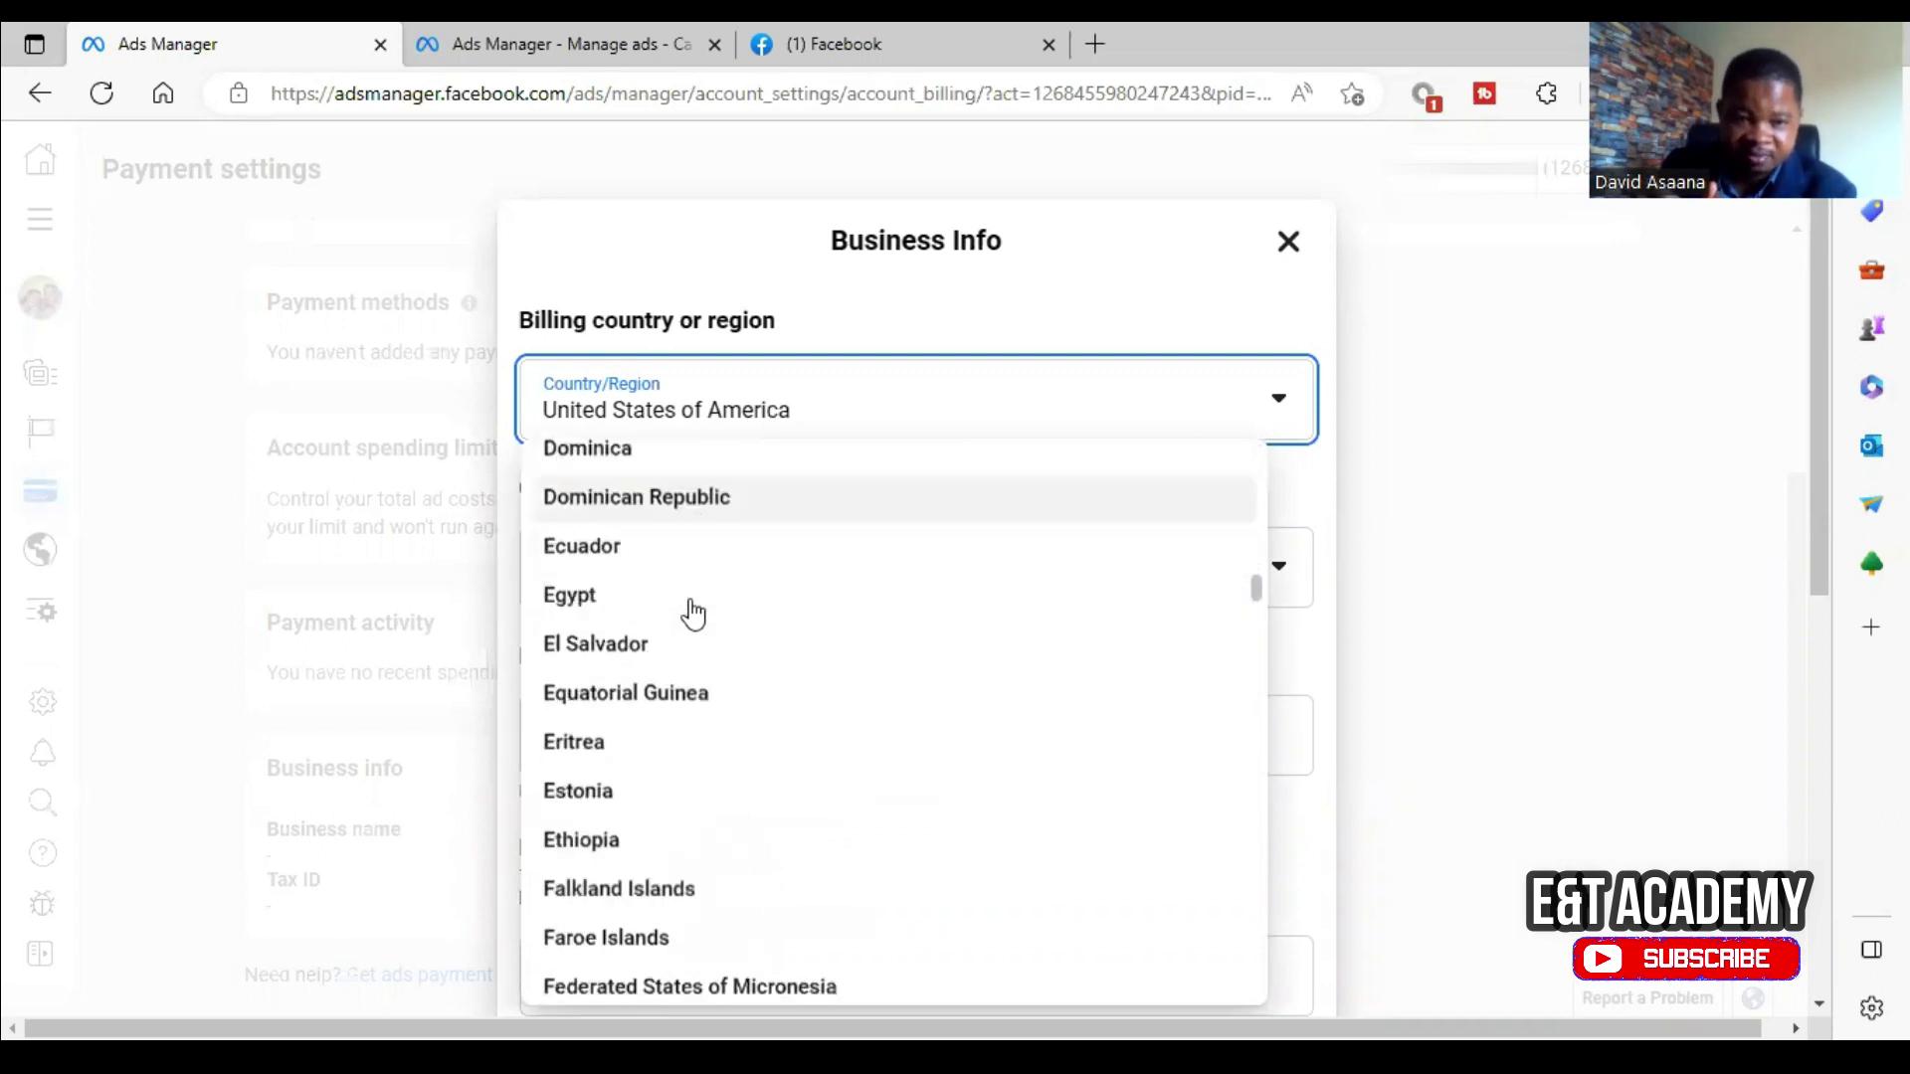
scroll(693, 614, down, 8)
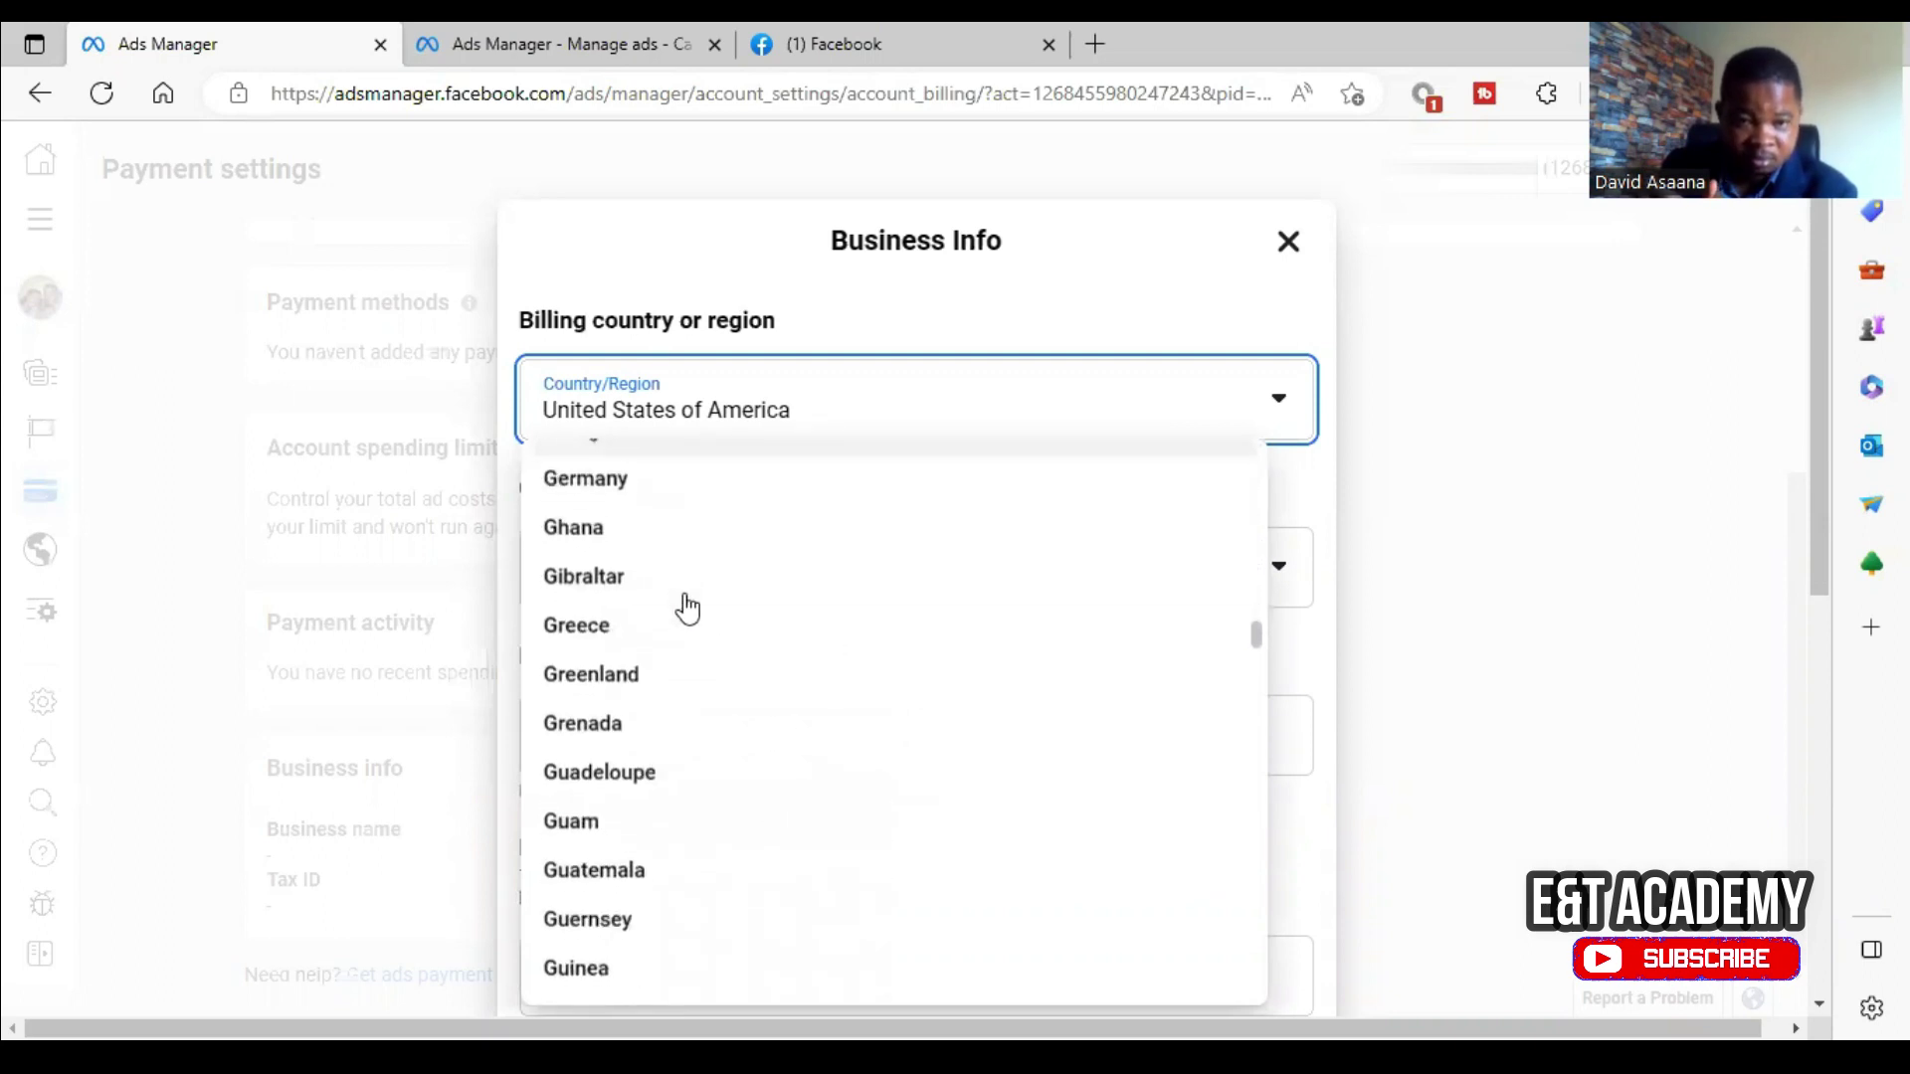
click(674, 532)
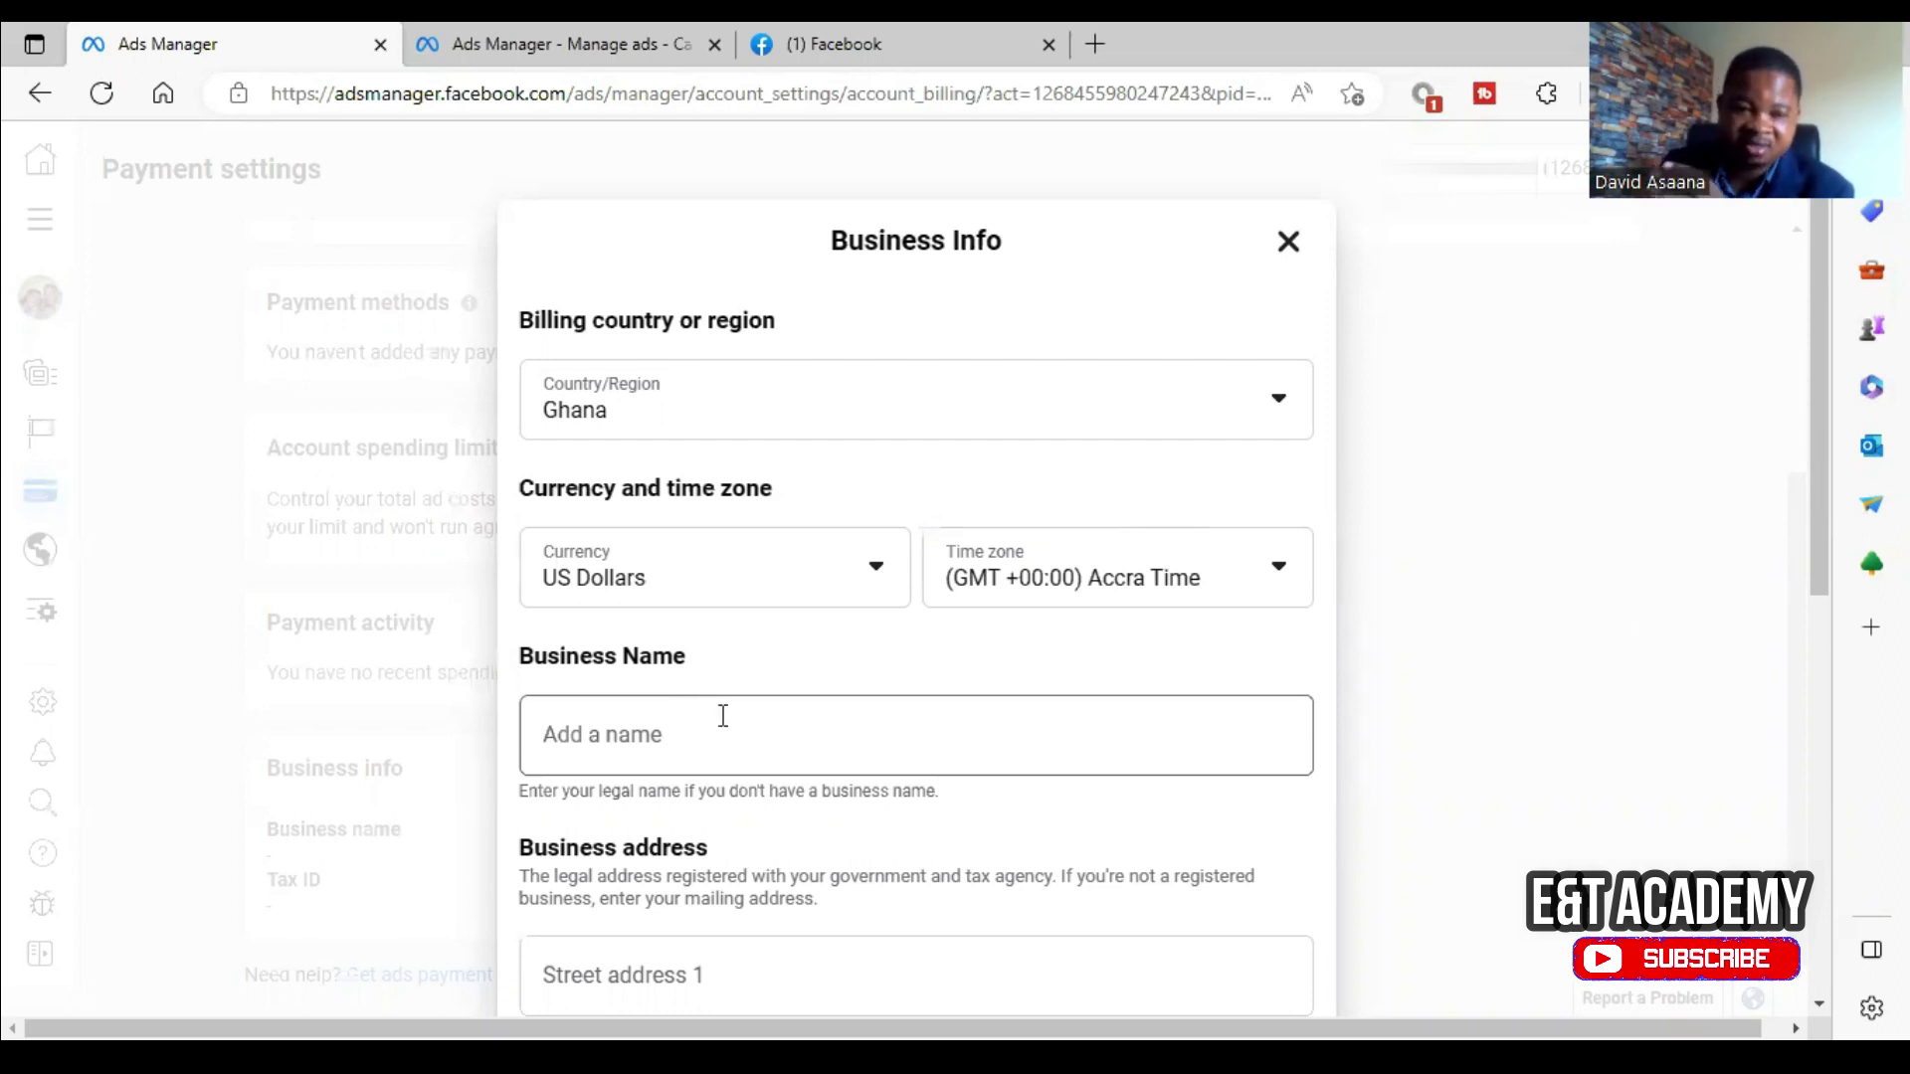
scroll(676, 721, down, 3)
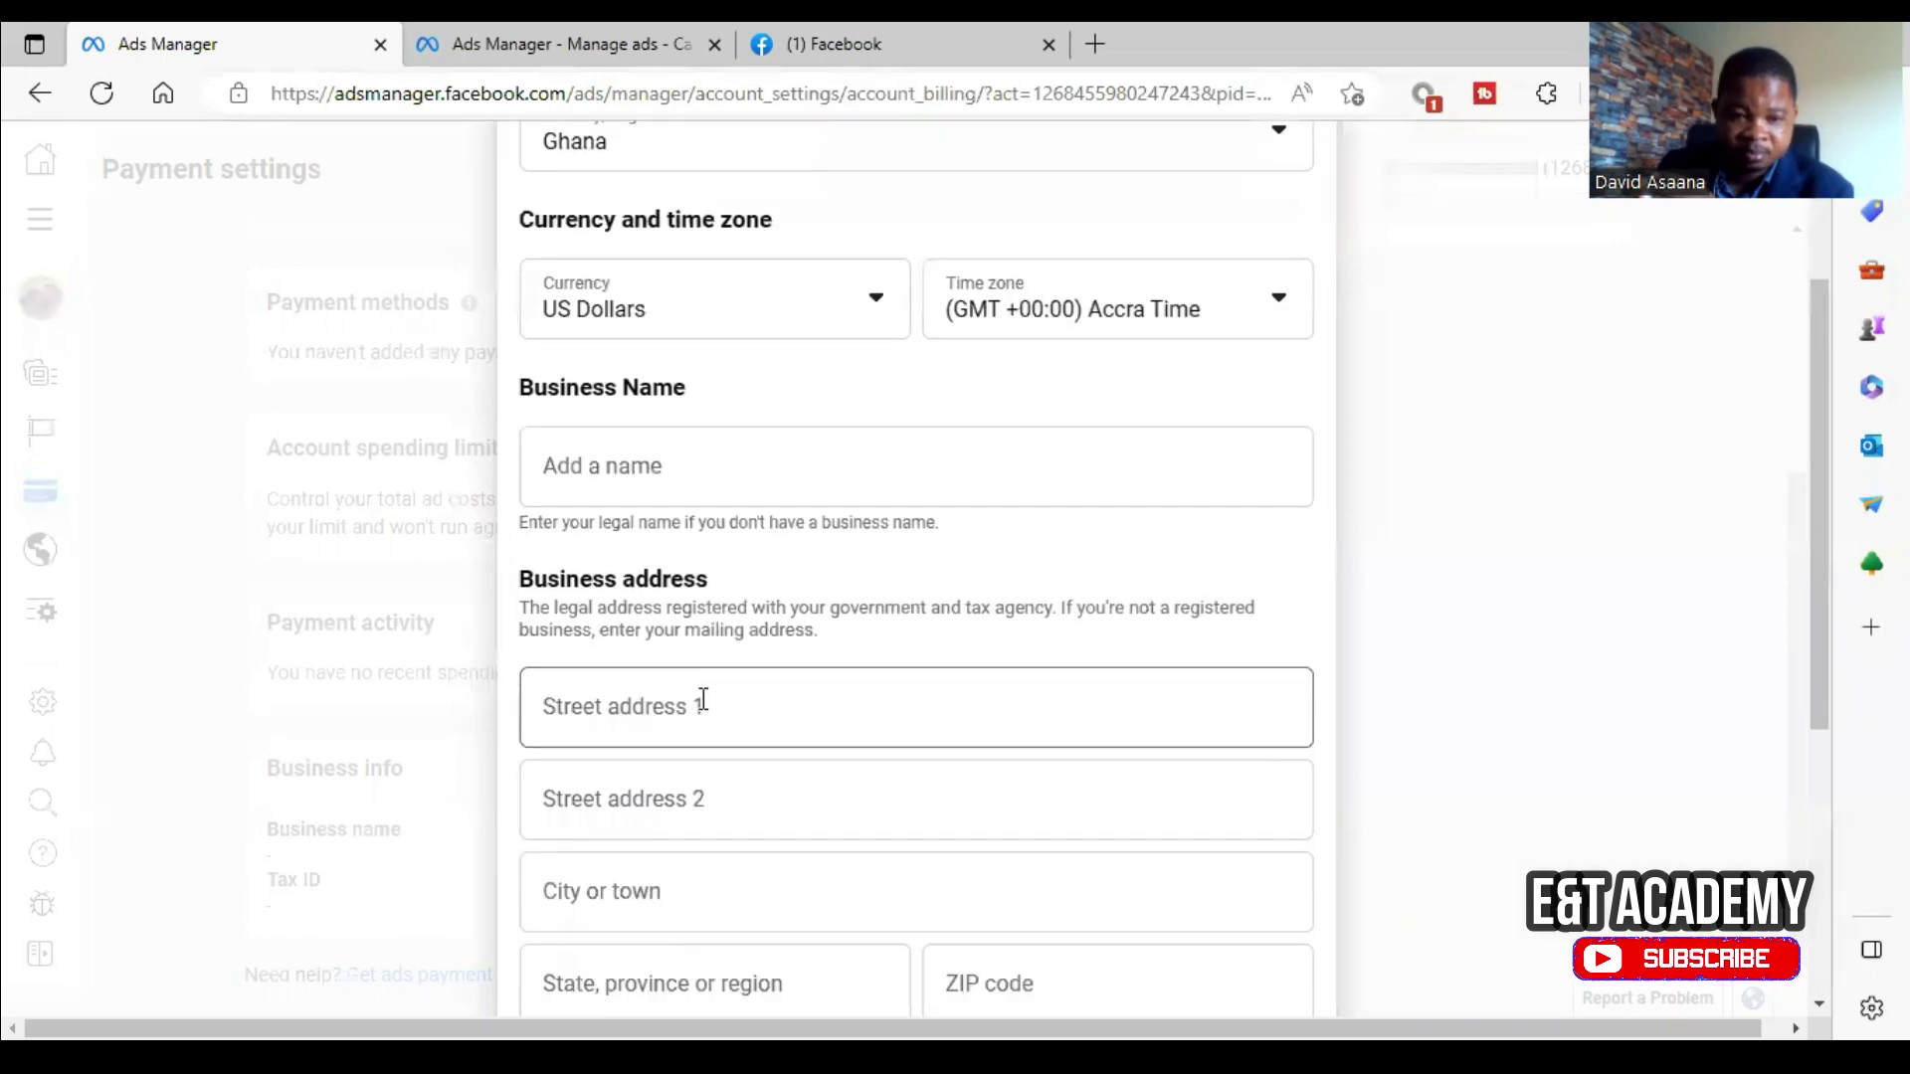
scroll(941, 456, up, 2)
scroll(941, 457, up, 1)
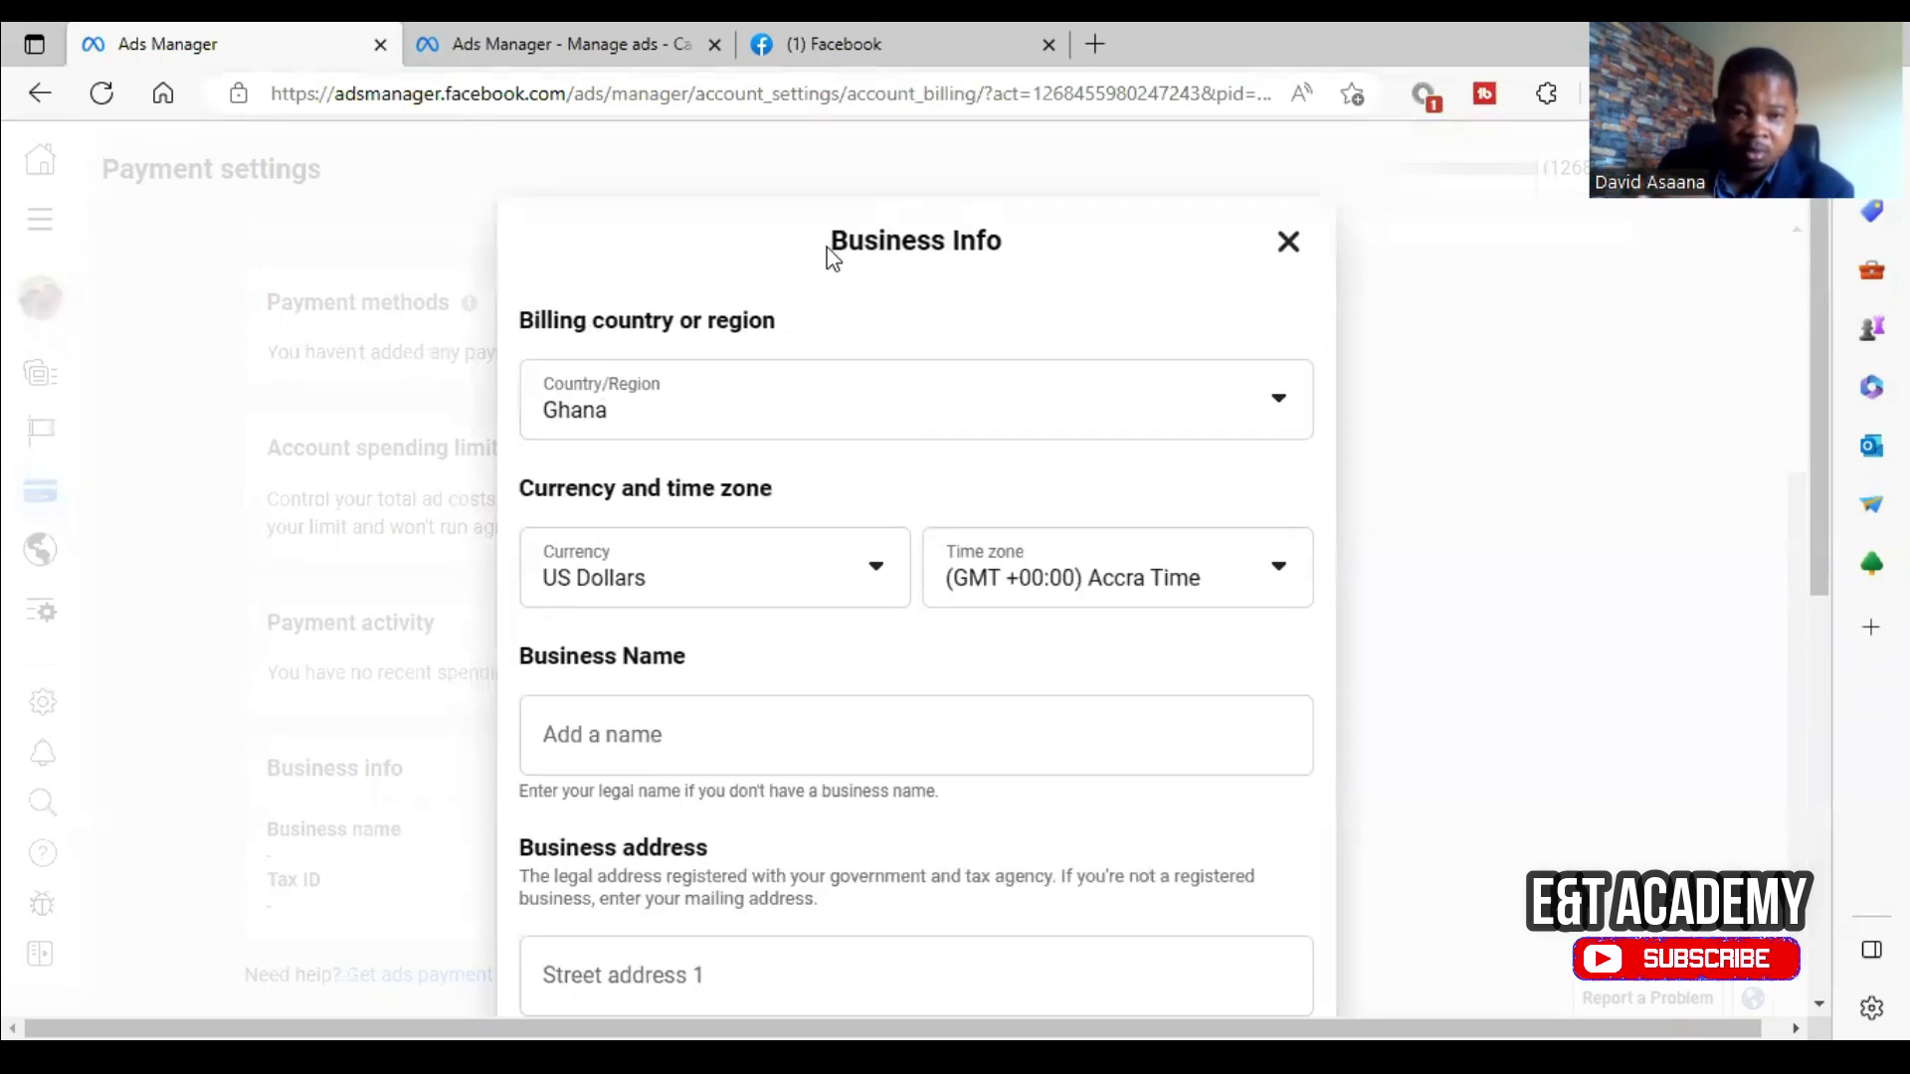
scroll(874, 307, down, 8)
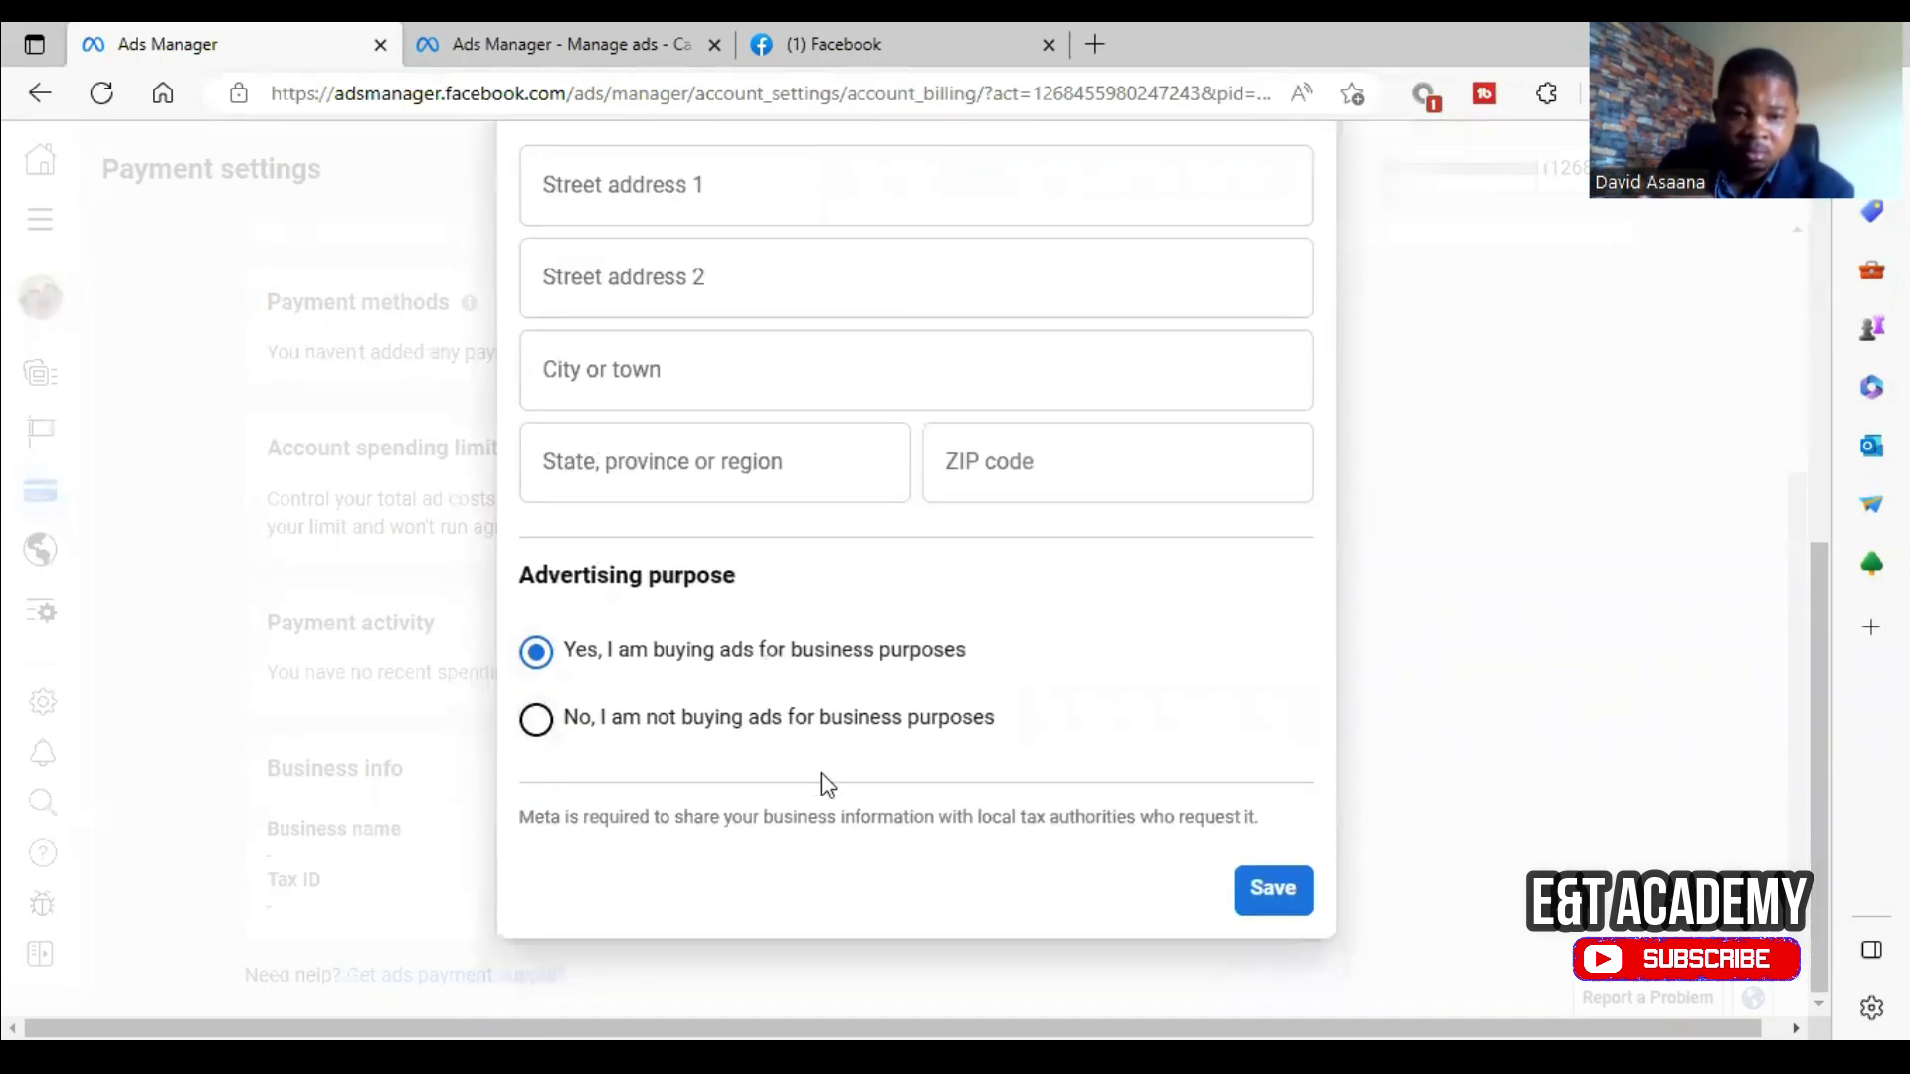
scroll(955, 597, up, 8)
scroll(762, 678, down, 1)
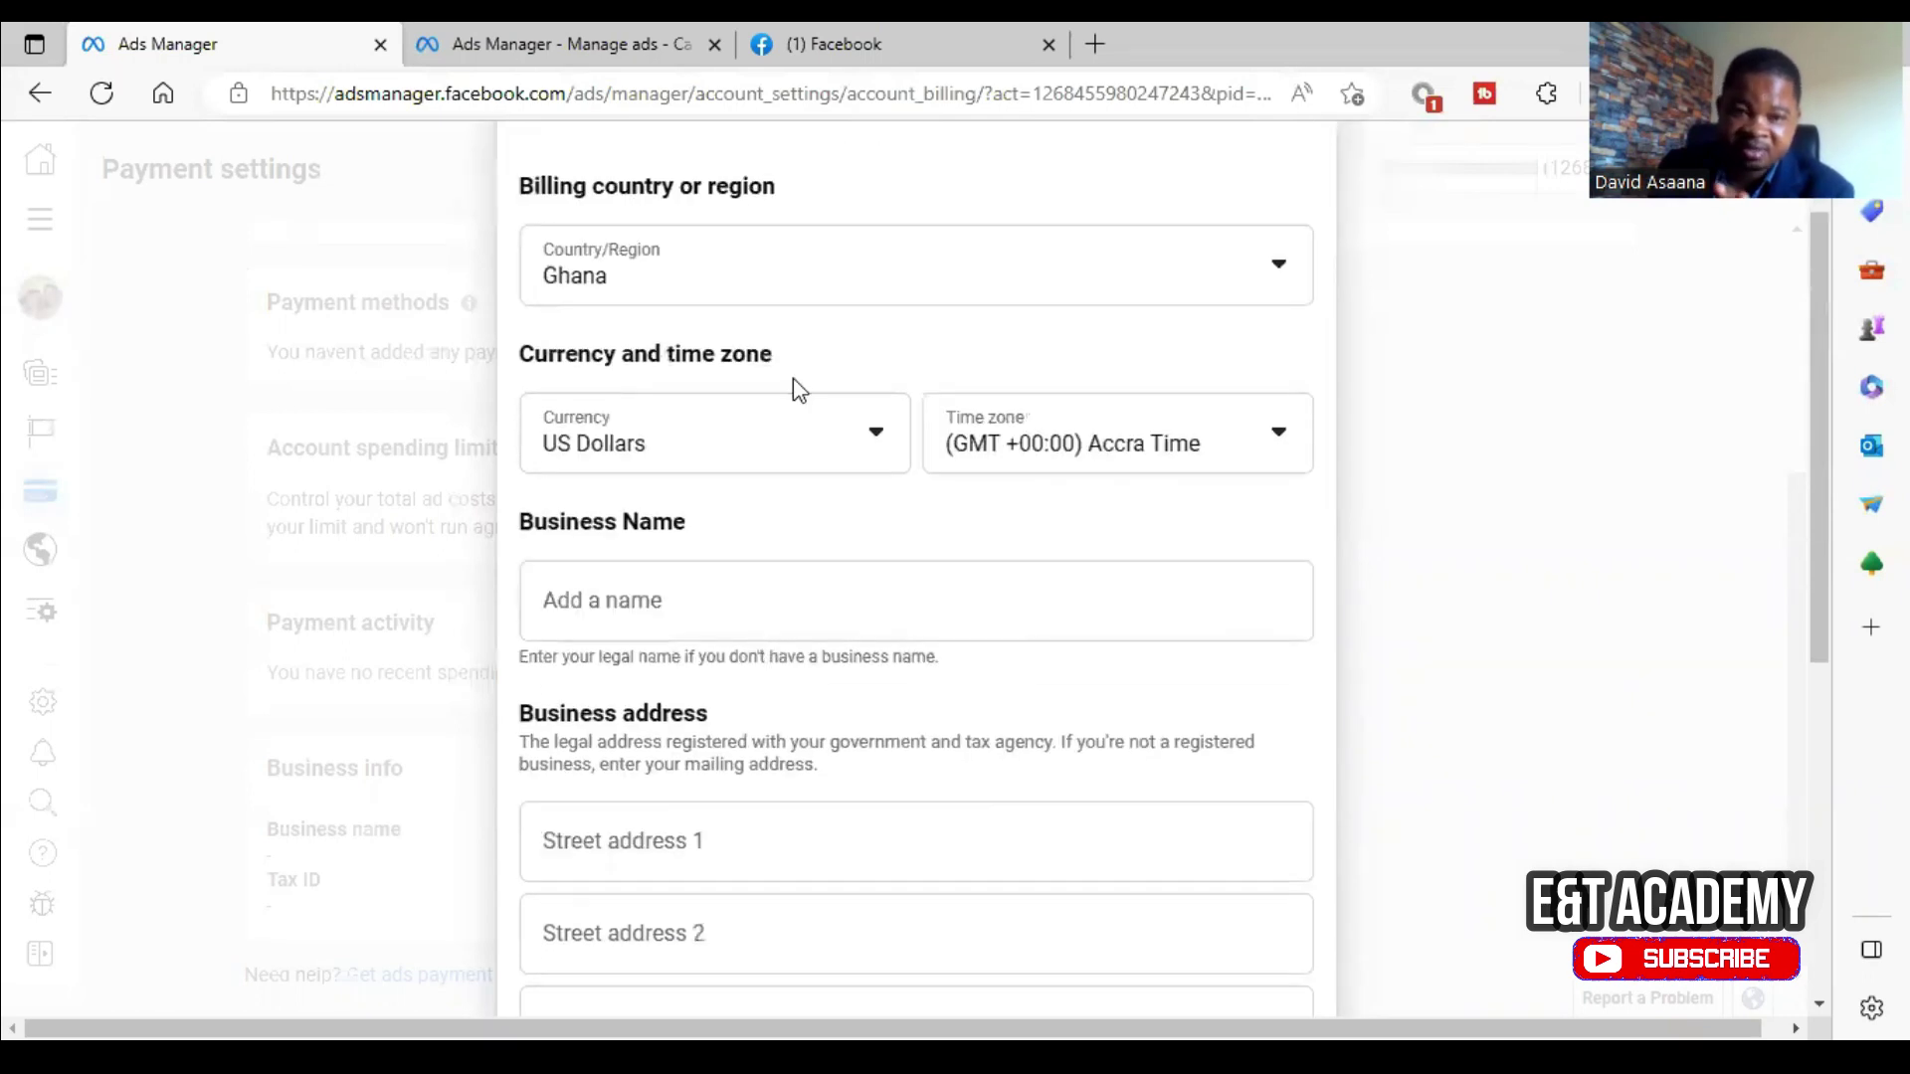
scroll(985, 696, down, 5)
scroll(1037, 589, up, 6)
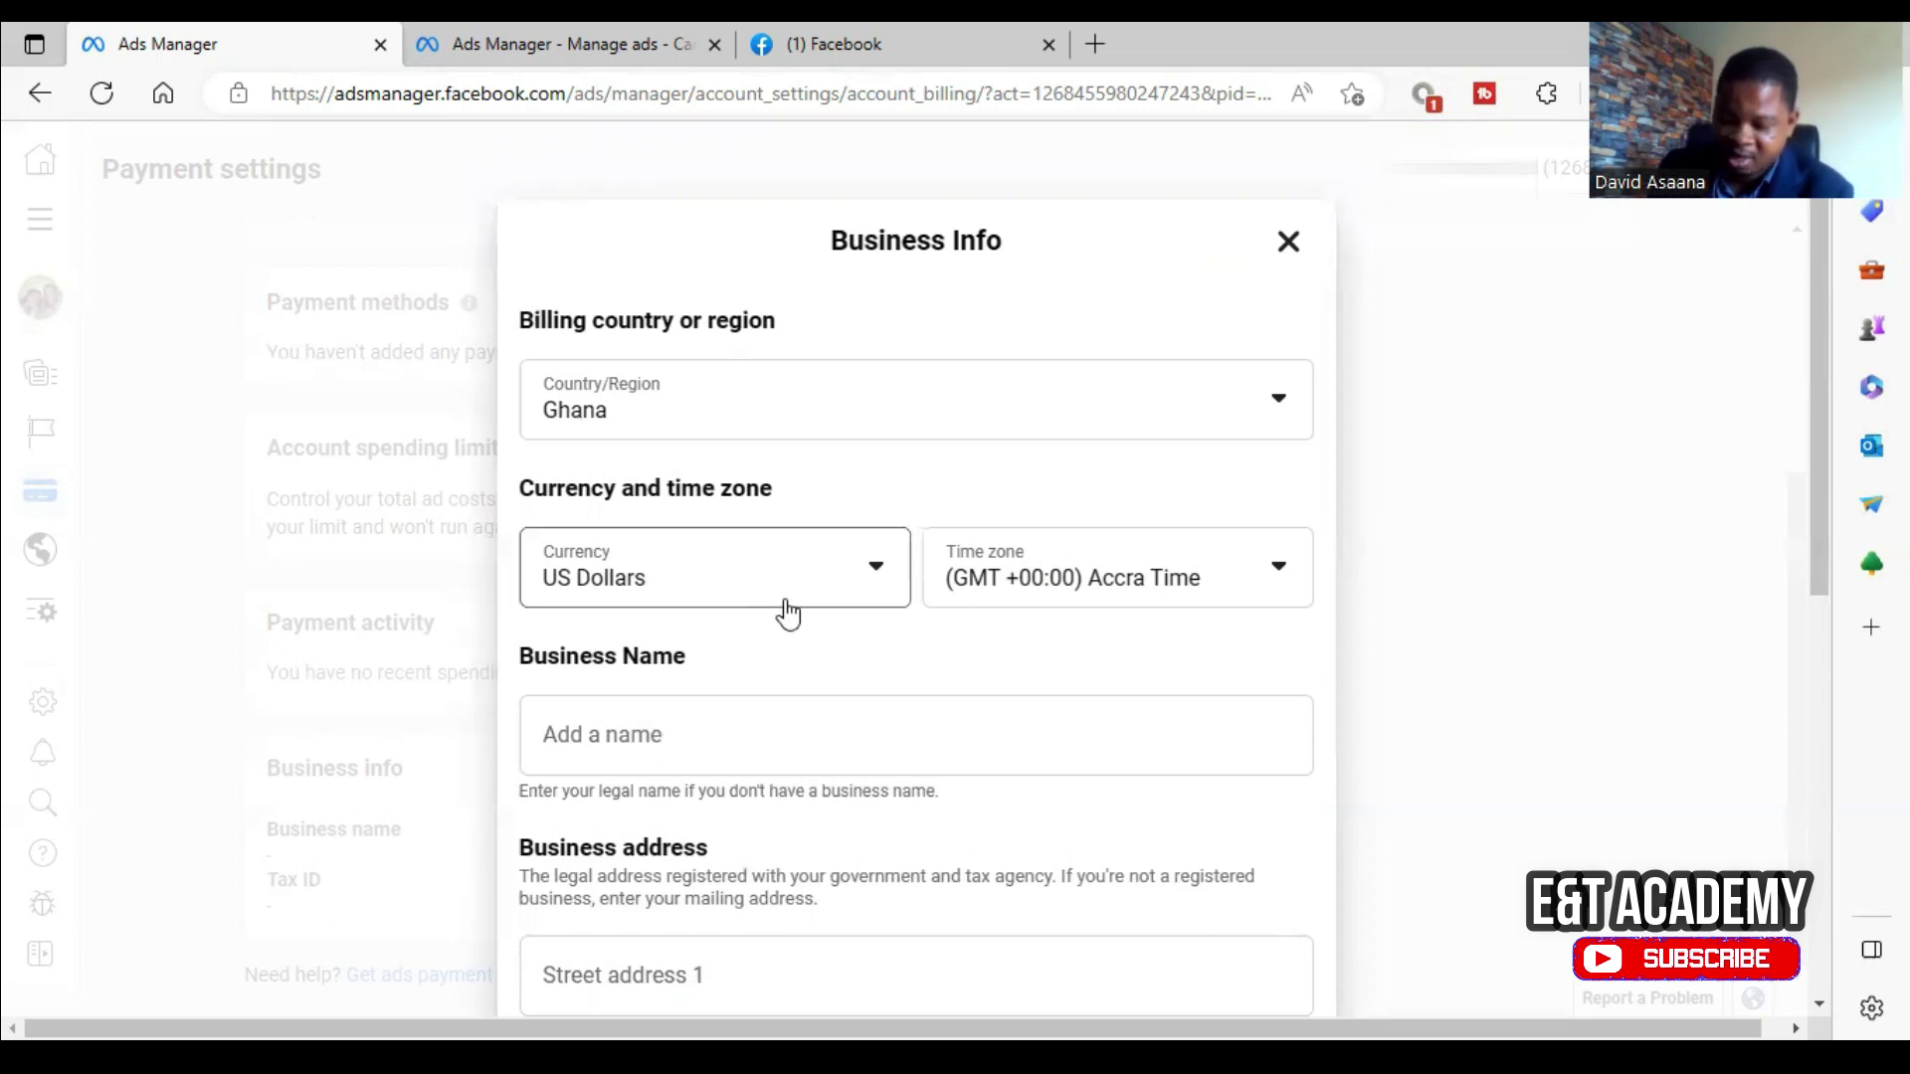
scroll(1031, 869, down, 8)
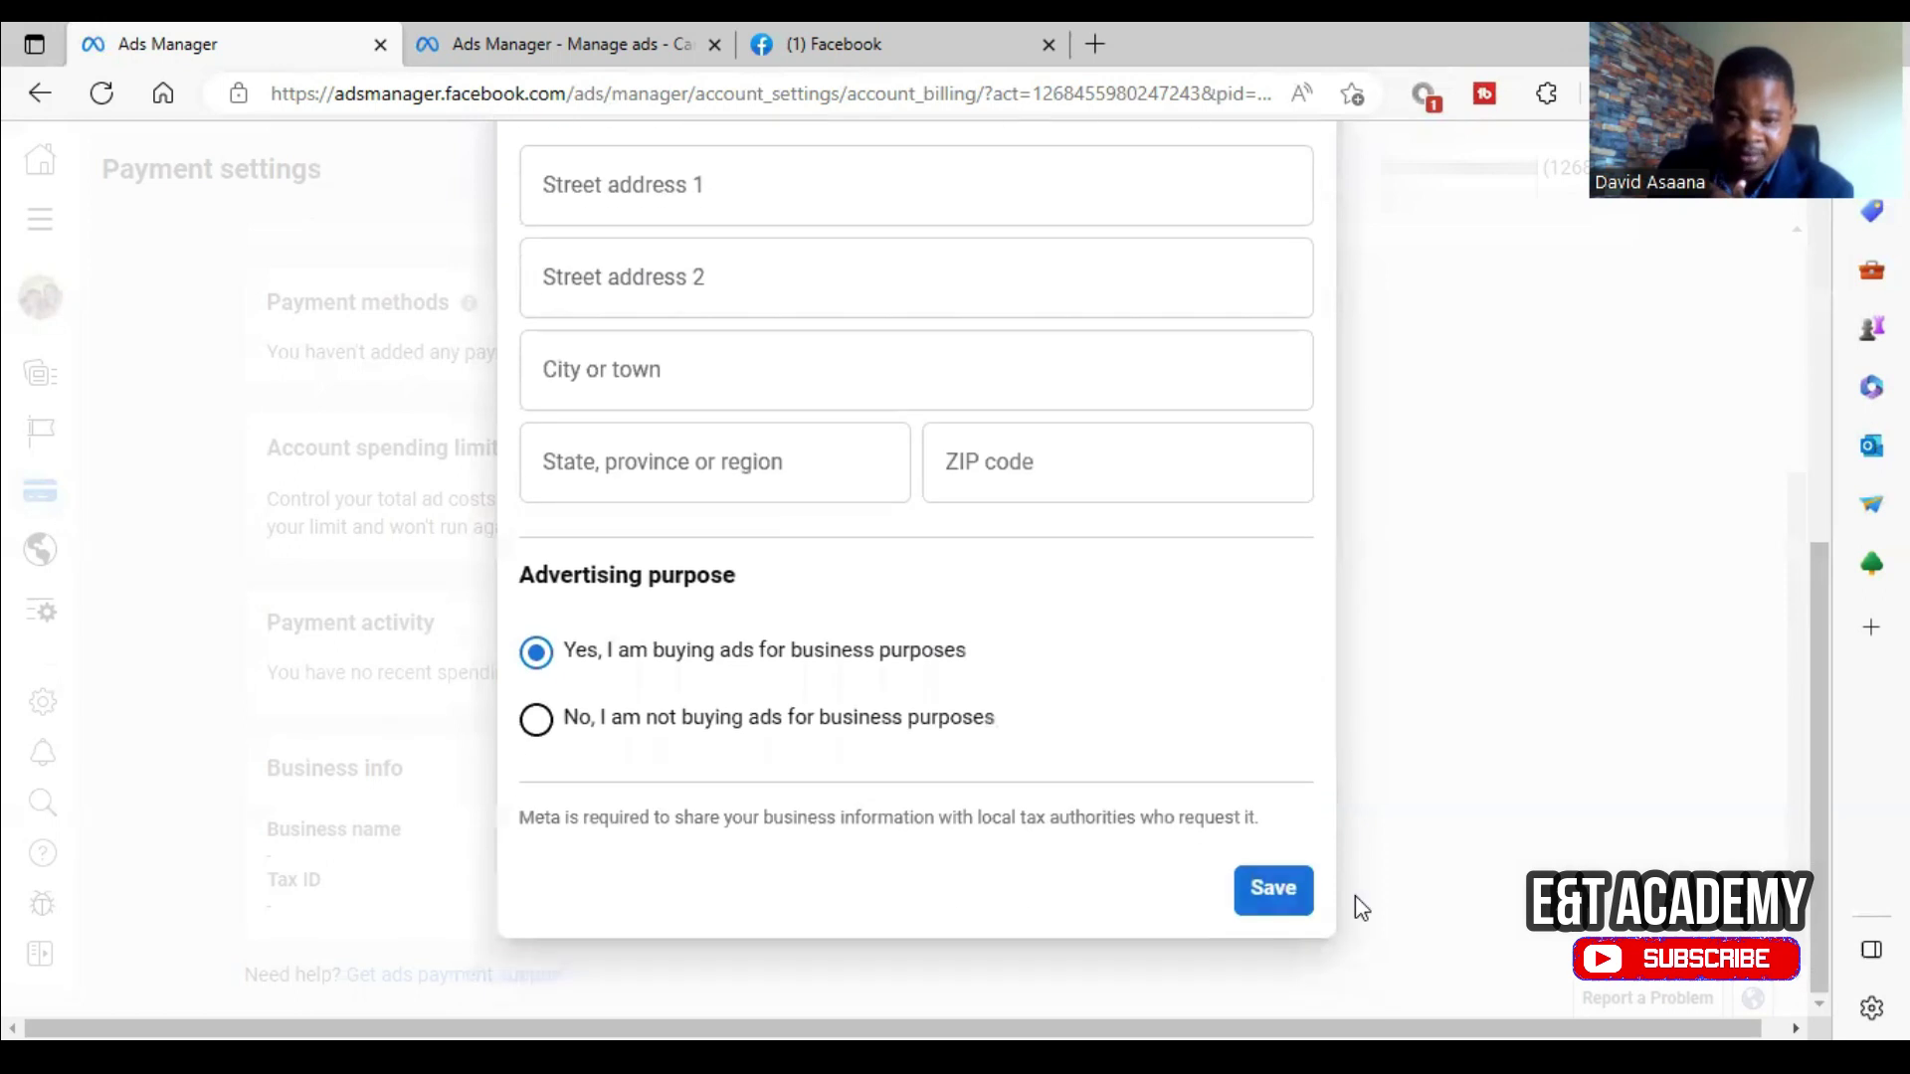
Save the Ghana business info, open Billing > Payment settings in the other tab, and accept the new-account warning
click(1281, 901)
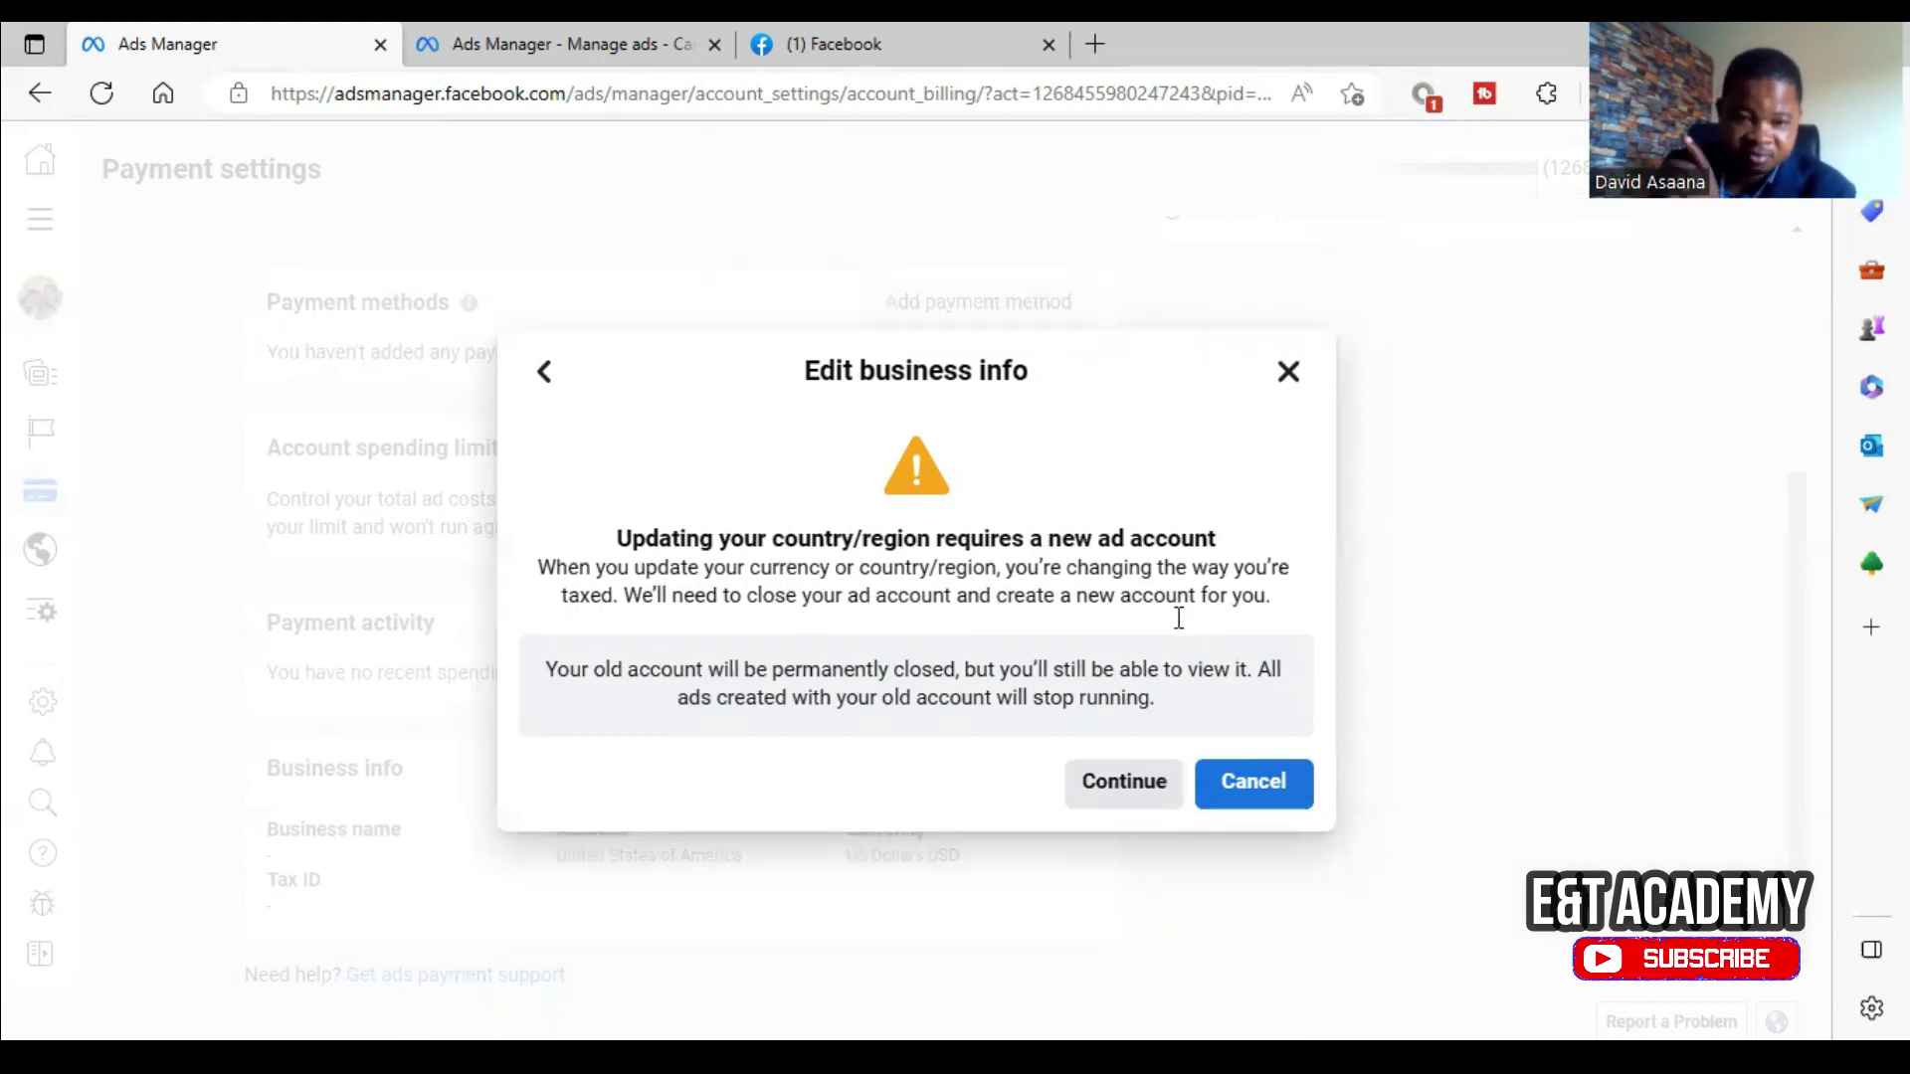
click(541, 37)
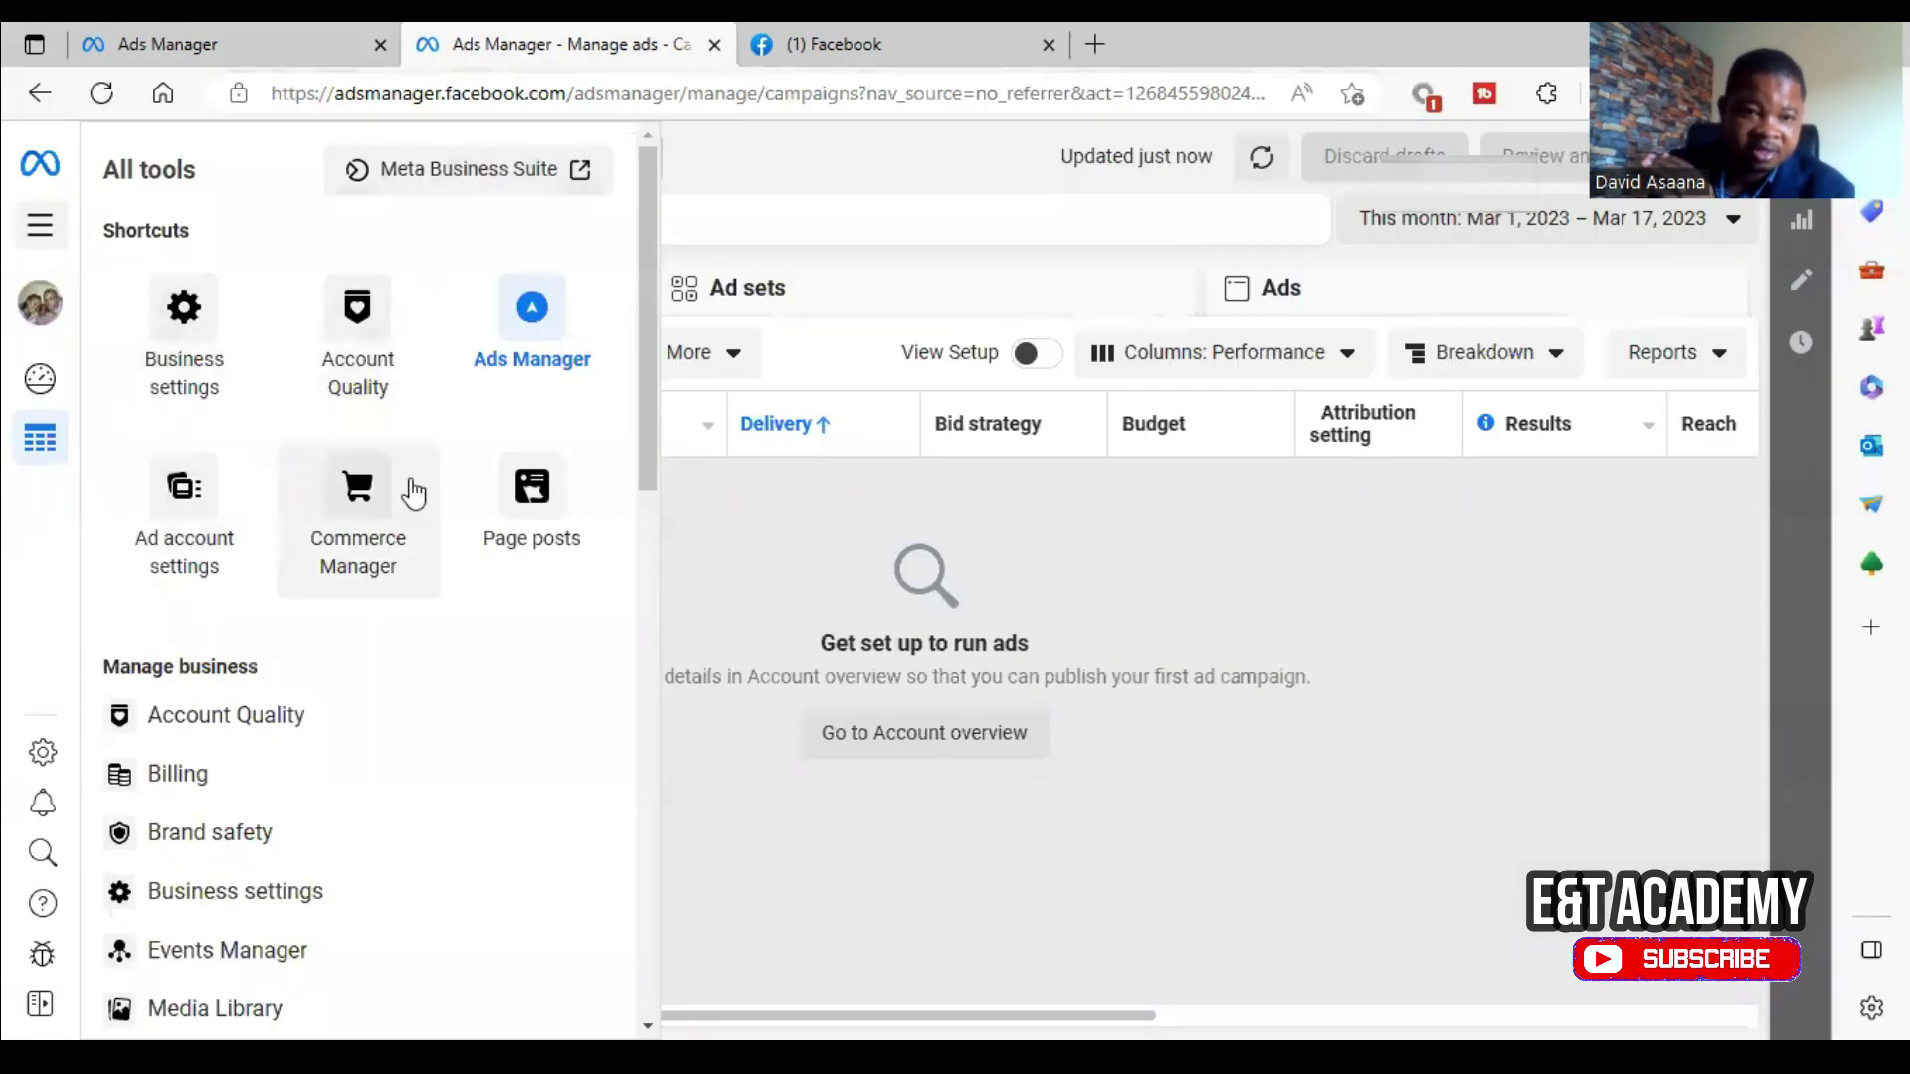
click(179, 777)
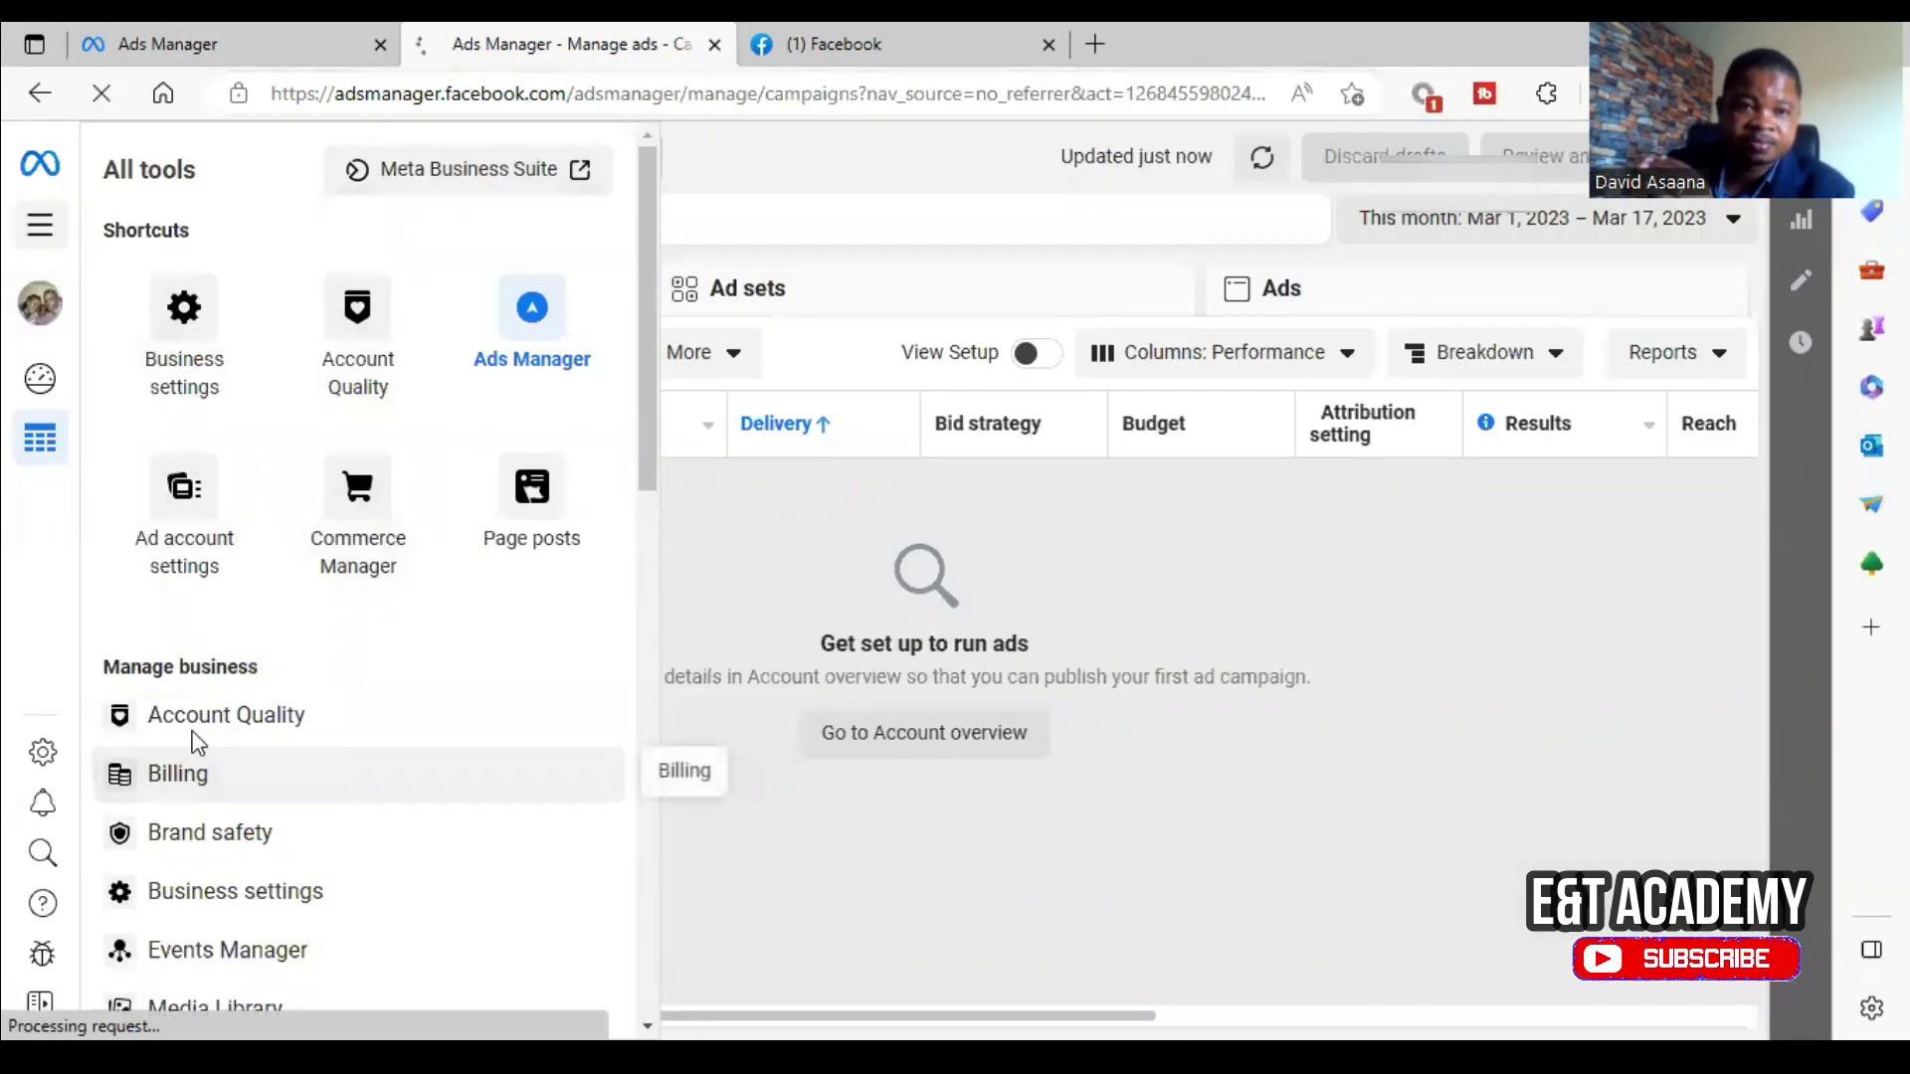
click(248, 30)
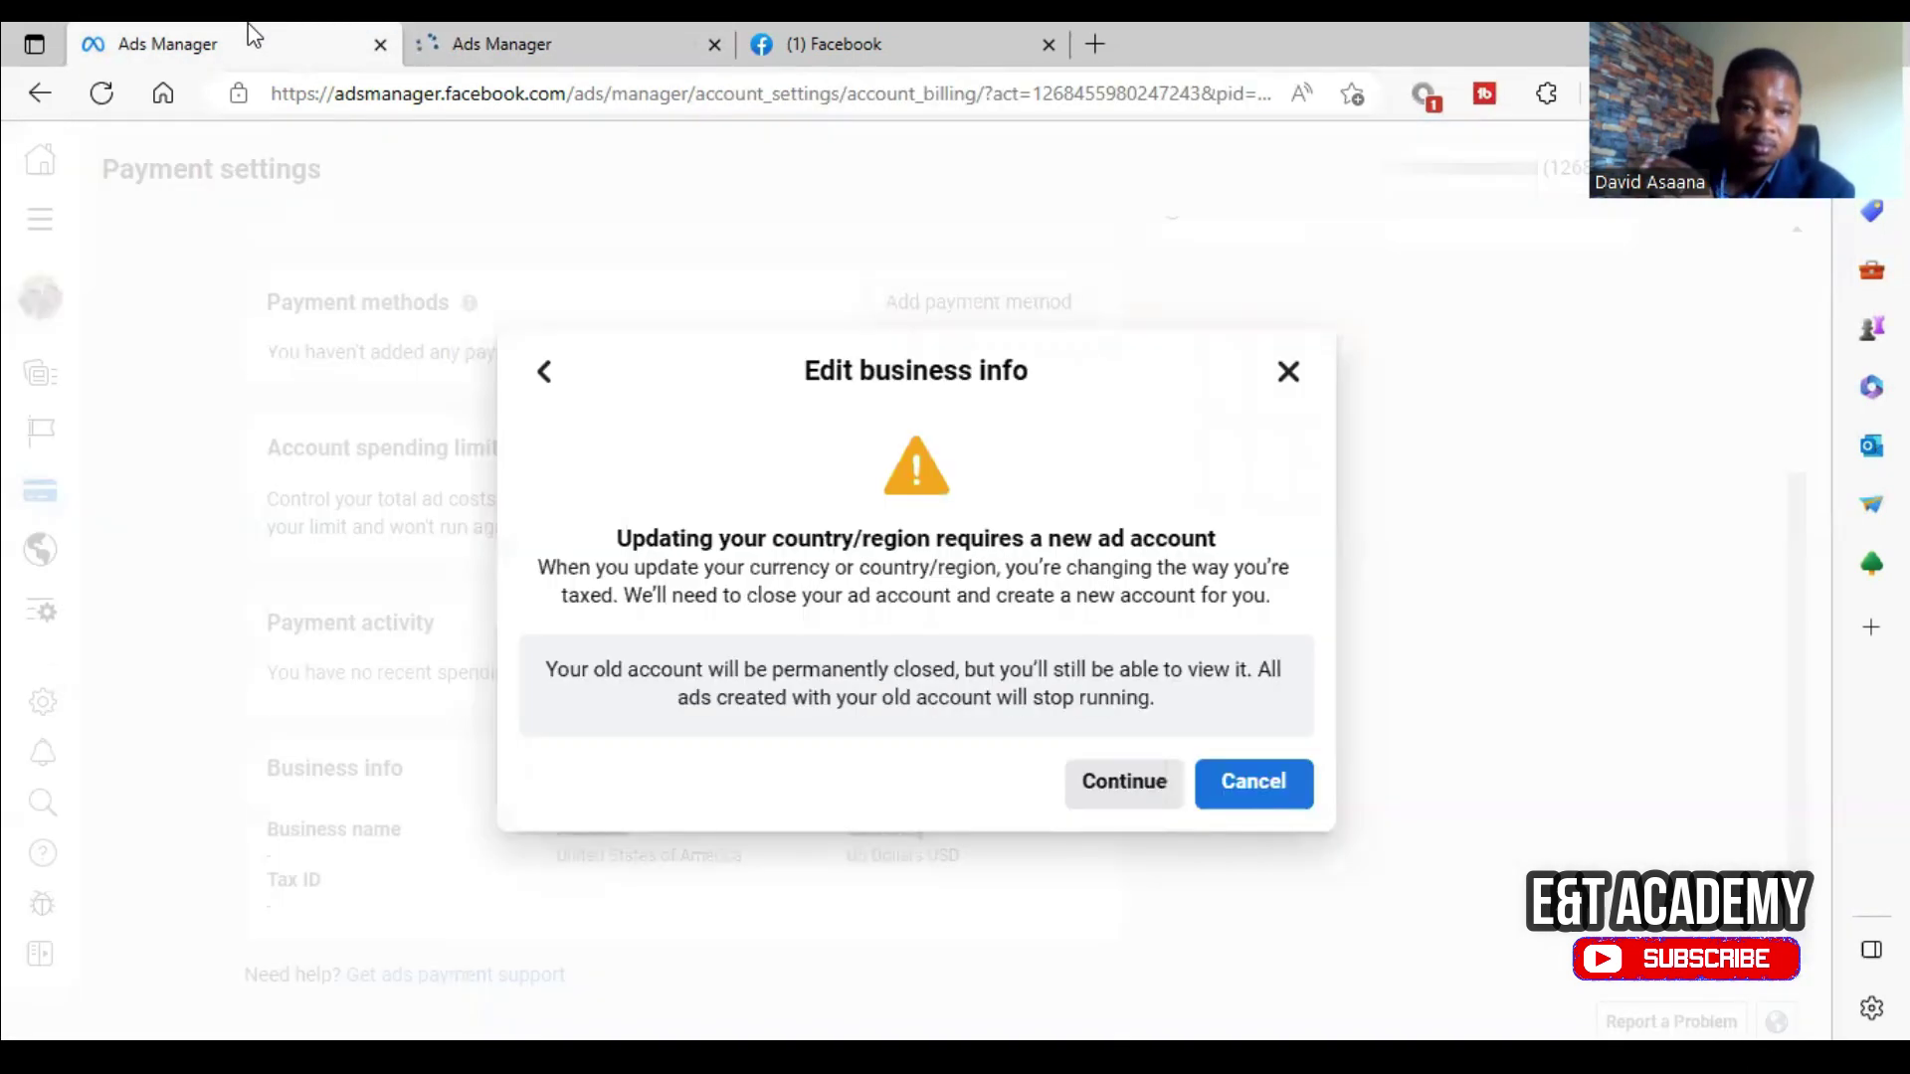
click(627, 32)
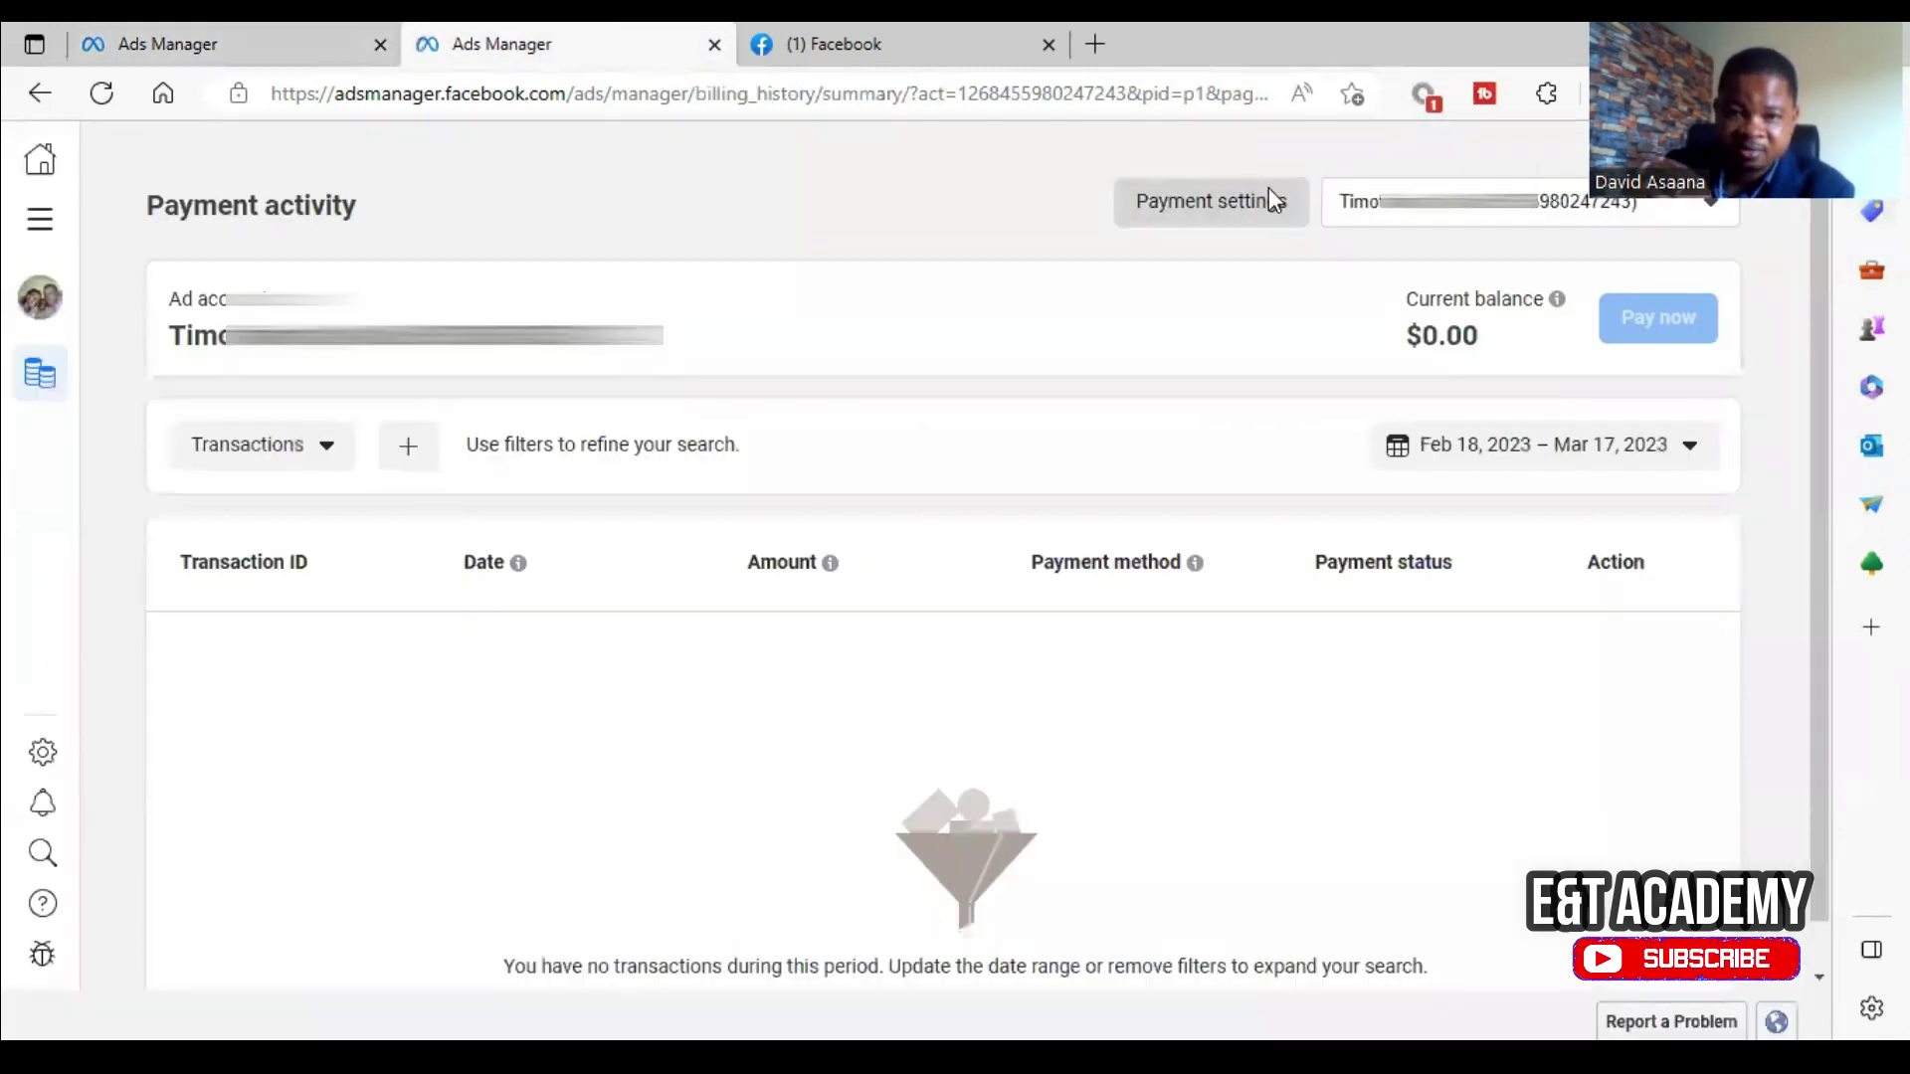
click(1270, 201)
key(ctrl+shift+Tab)
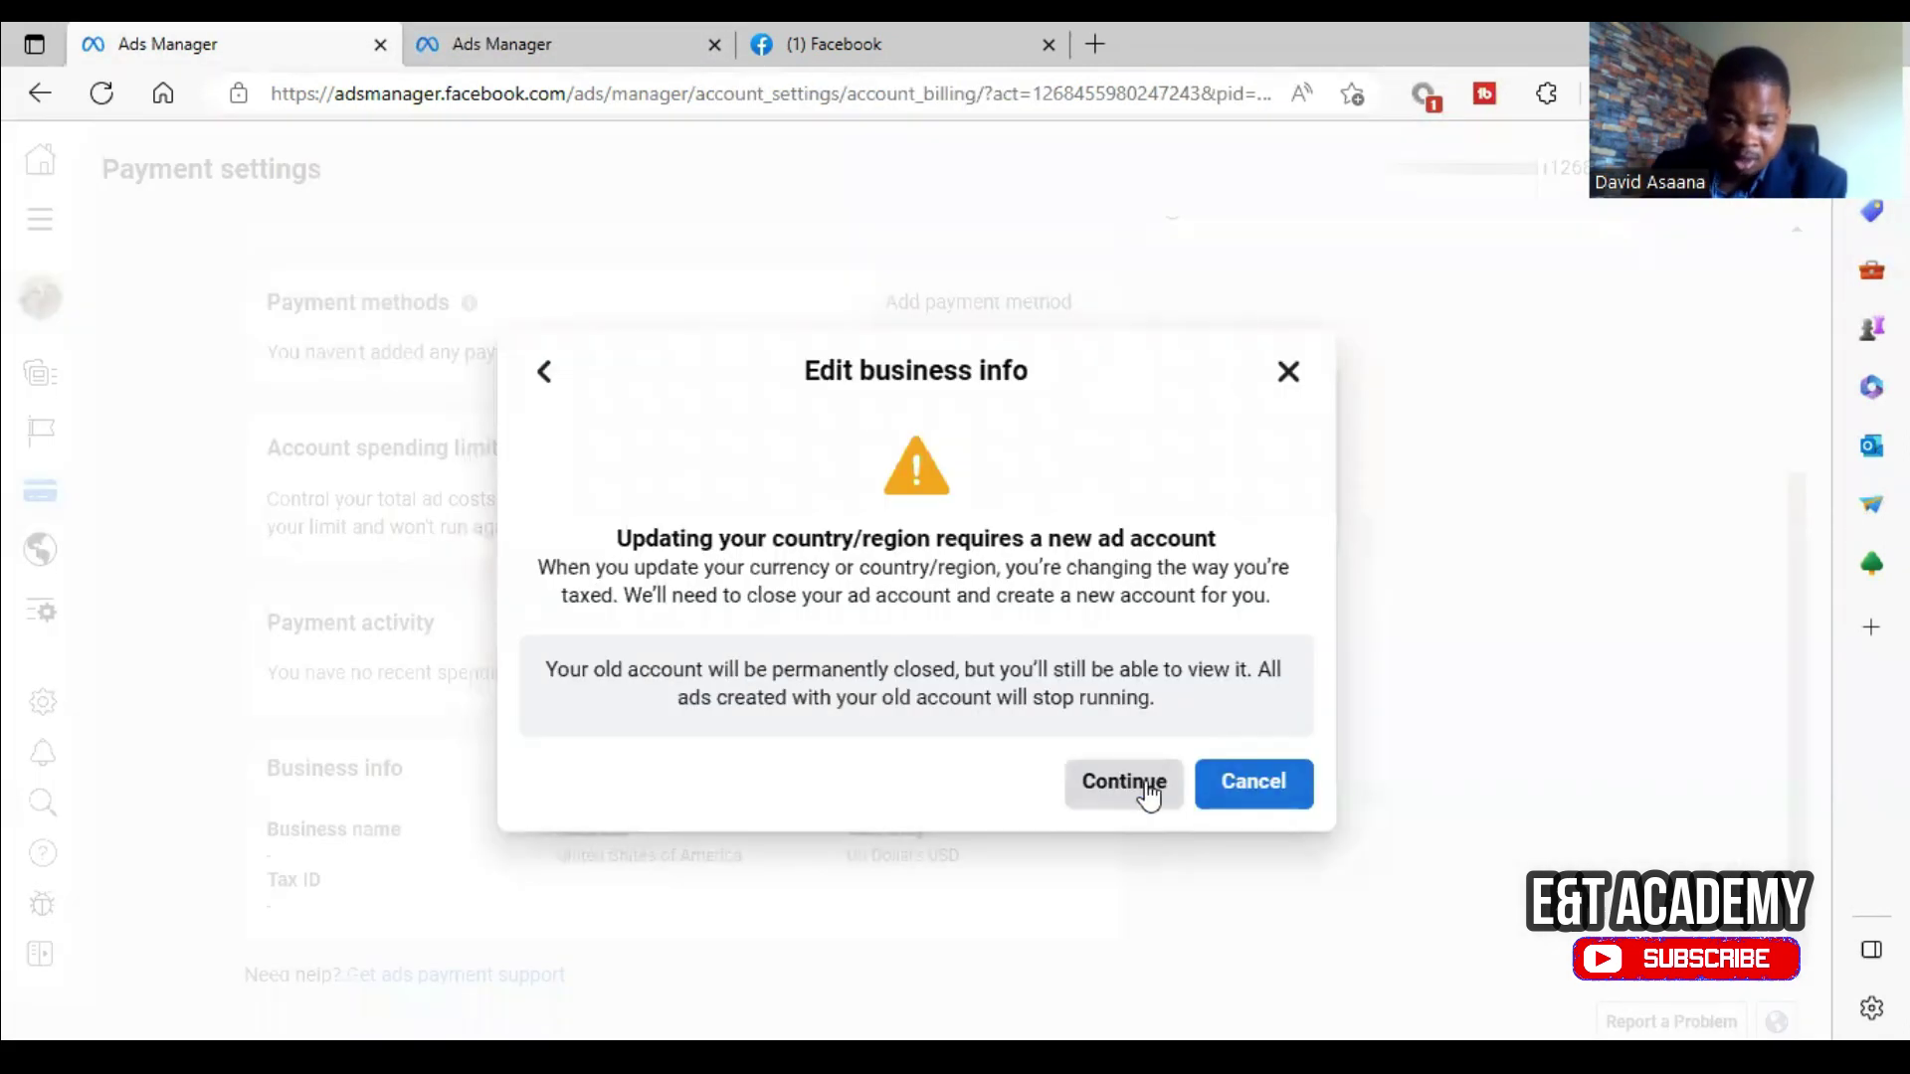
click(1124, 786)
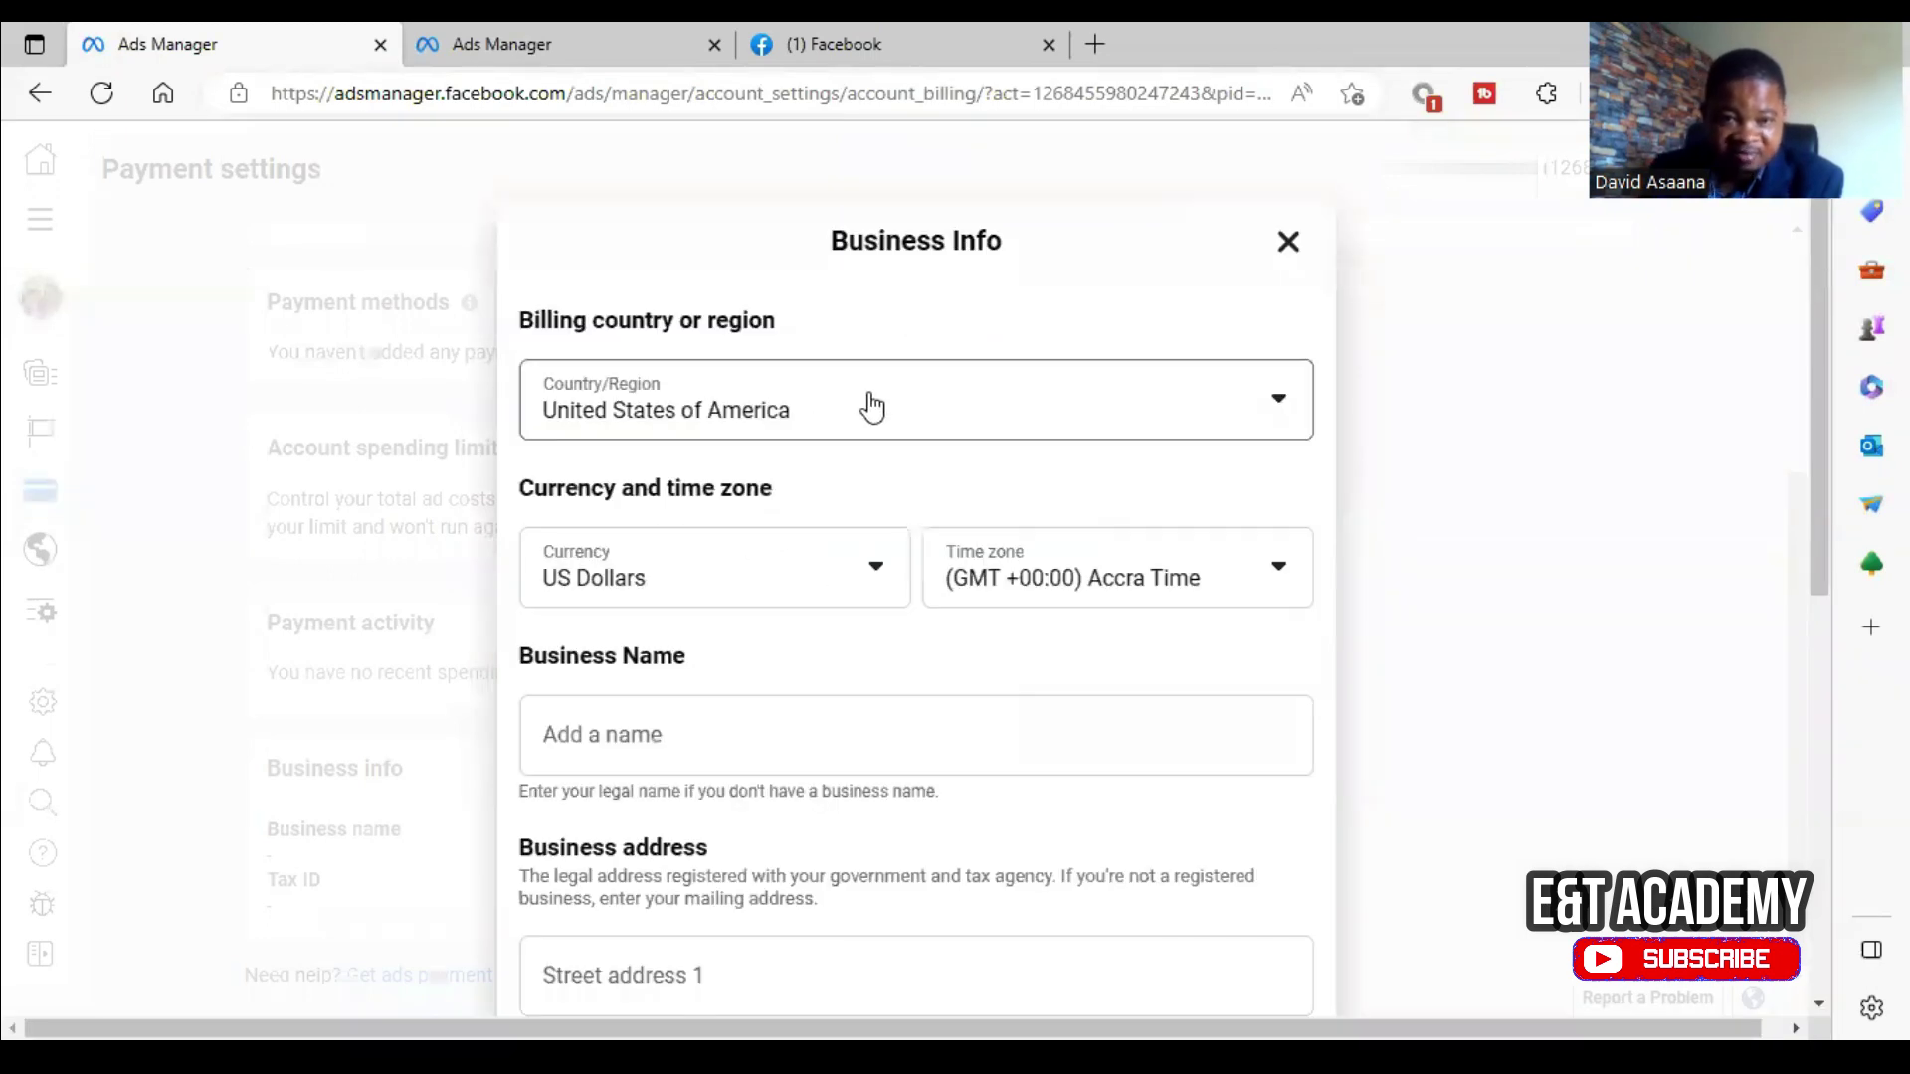
Pick Ghana again from the billing country list and save the business info
click(867, 406)
scroll(760, 647, down, 15)
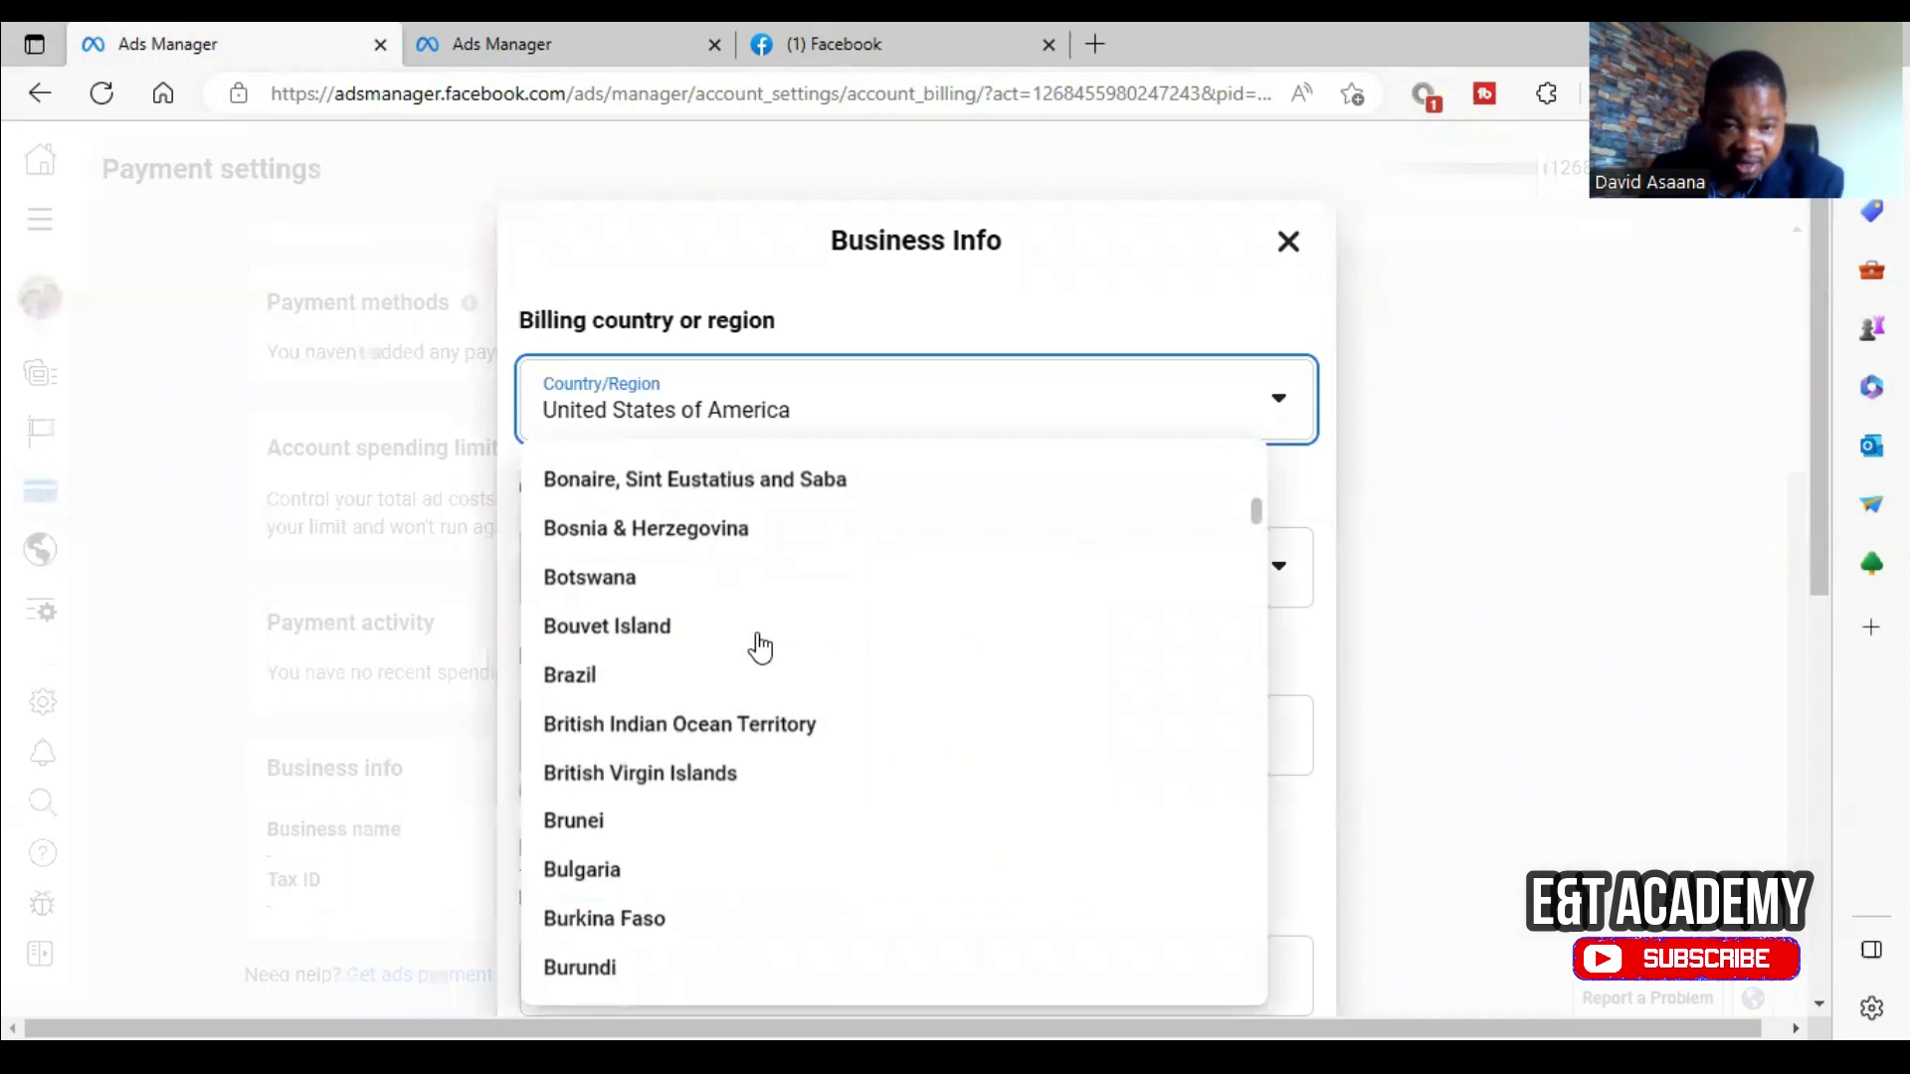
scroll(768, 636, down, 3)
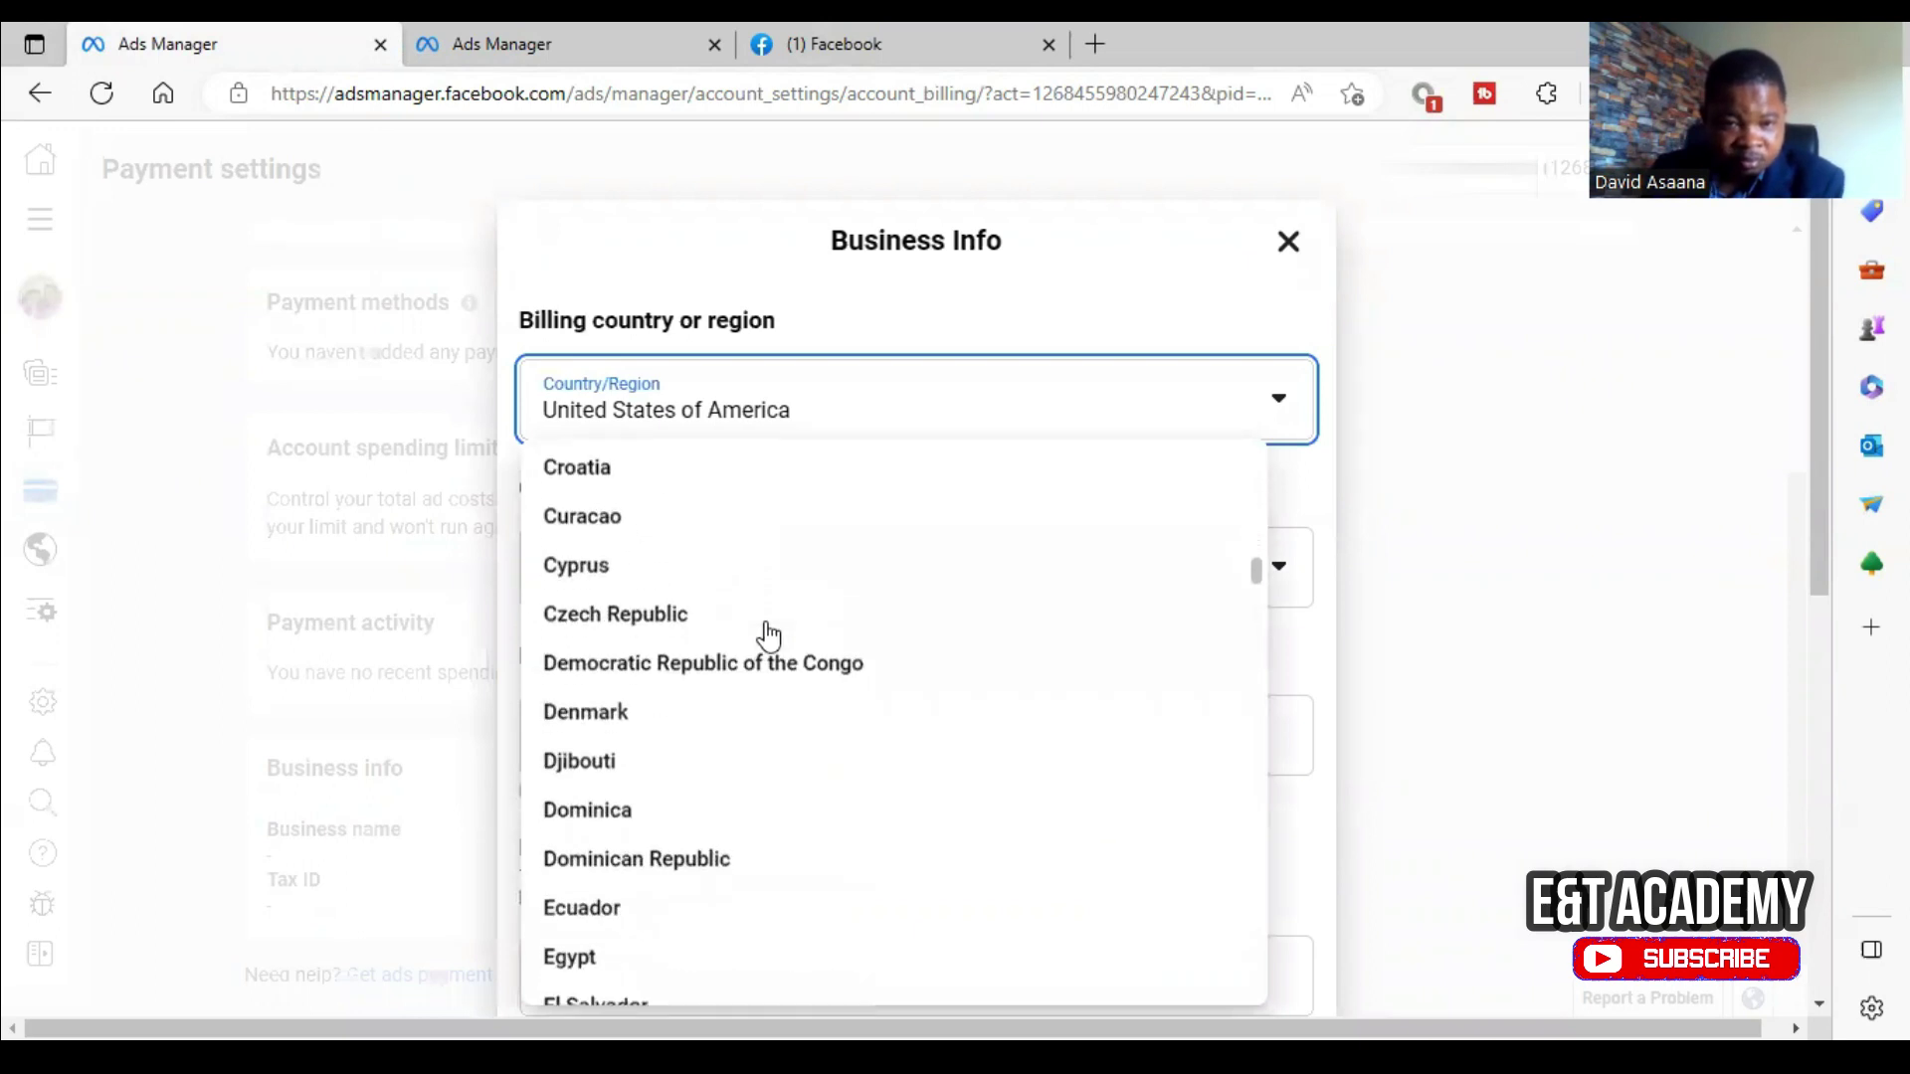
scroll(767, 634, up, 4)
scroll(766, 635, down, 6)
scroll(770, 633, down, 10)
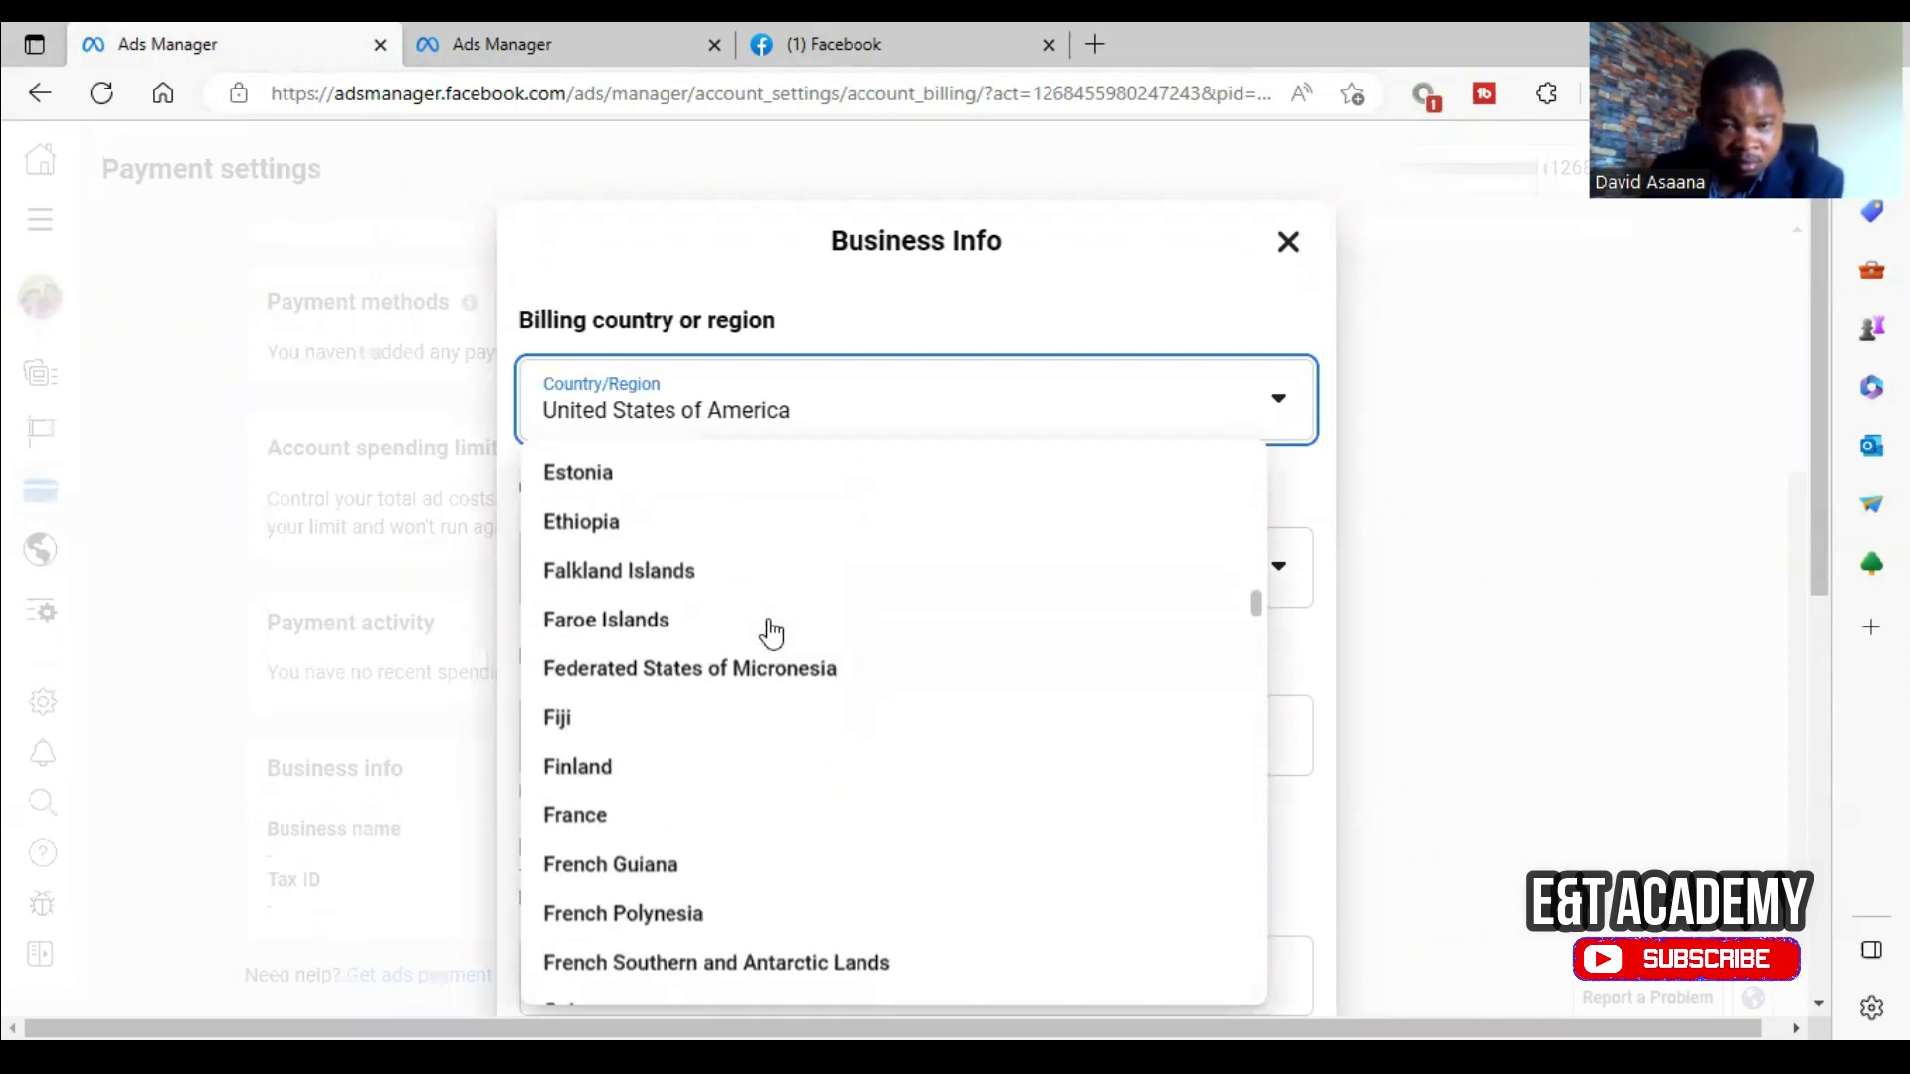
click(686, 718)
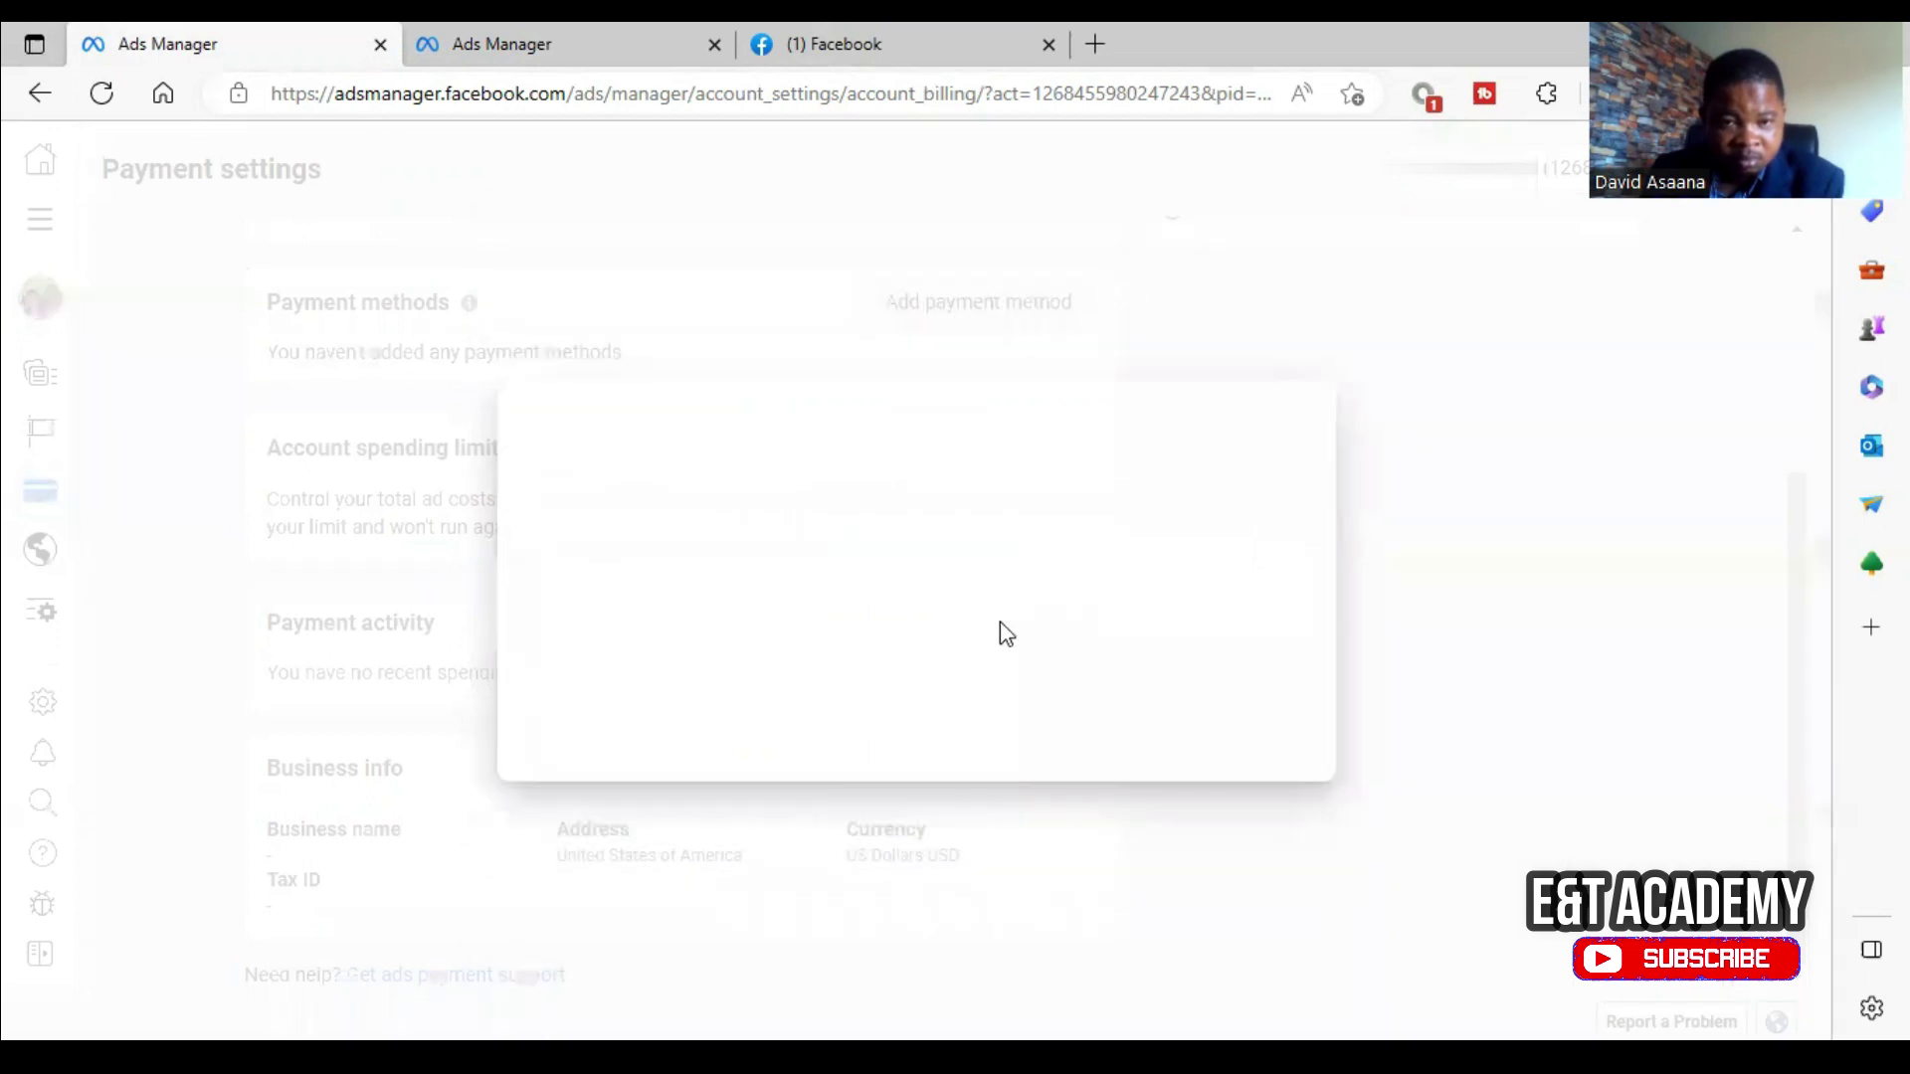
scroll(1027, 731, down, 5)
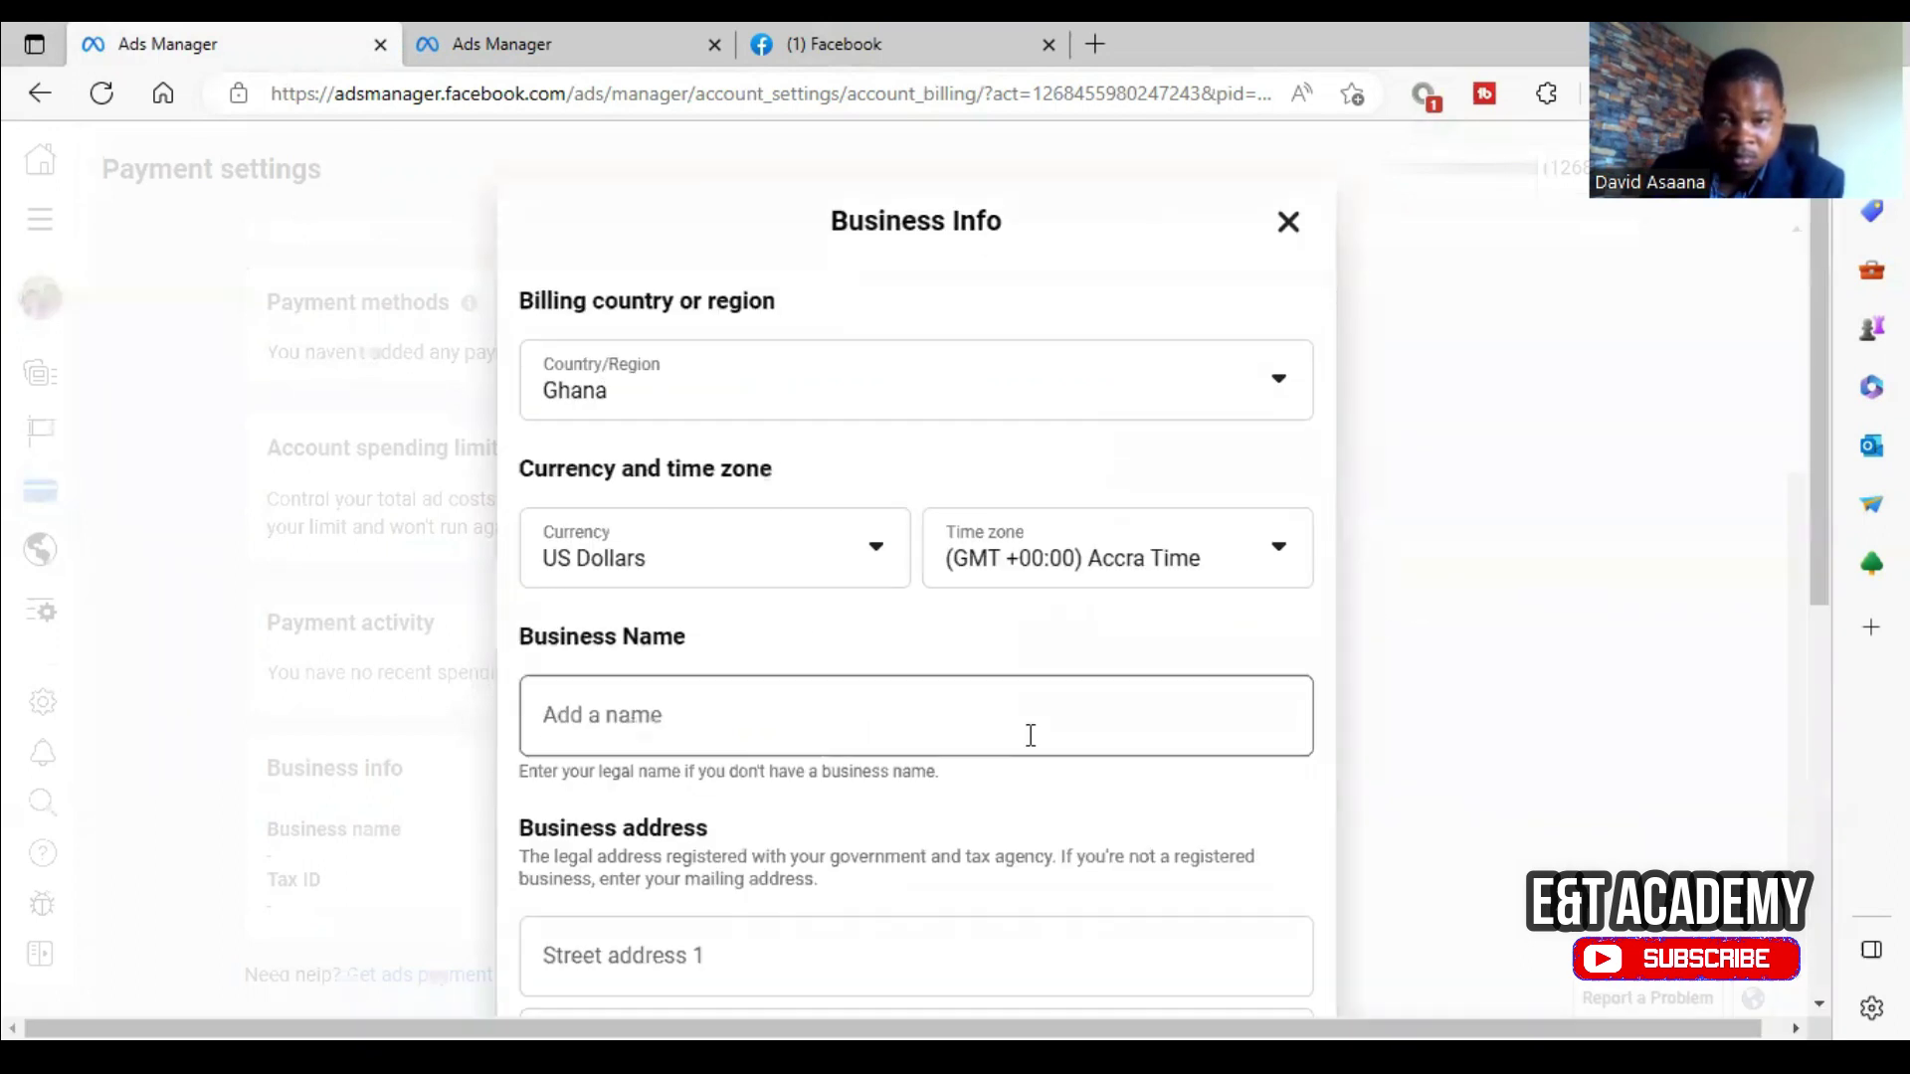
scroll(885, 494, up, 3)
scroll(905, 577, down, 5)
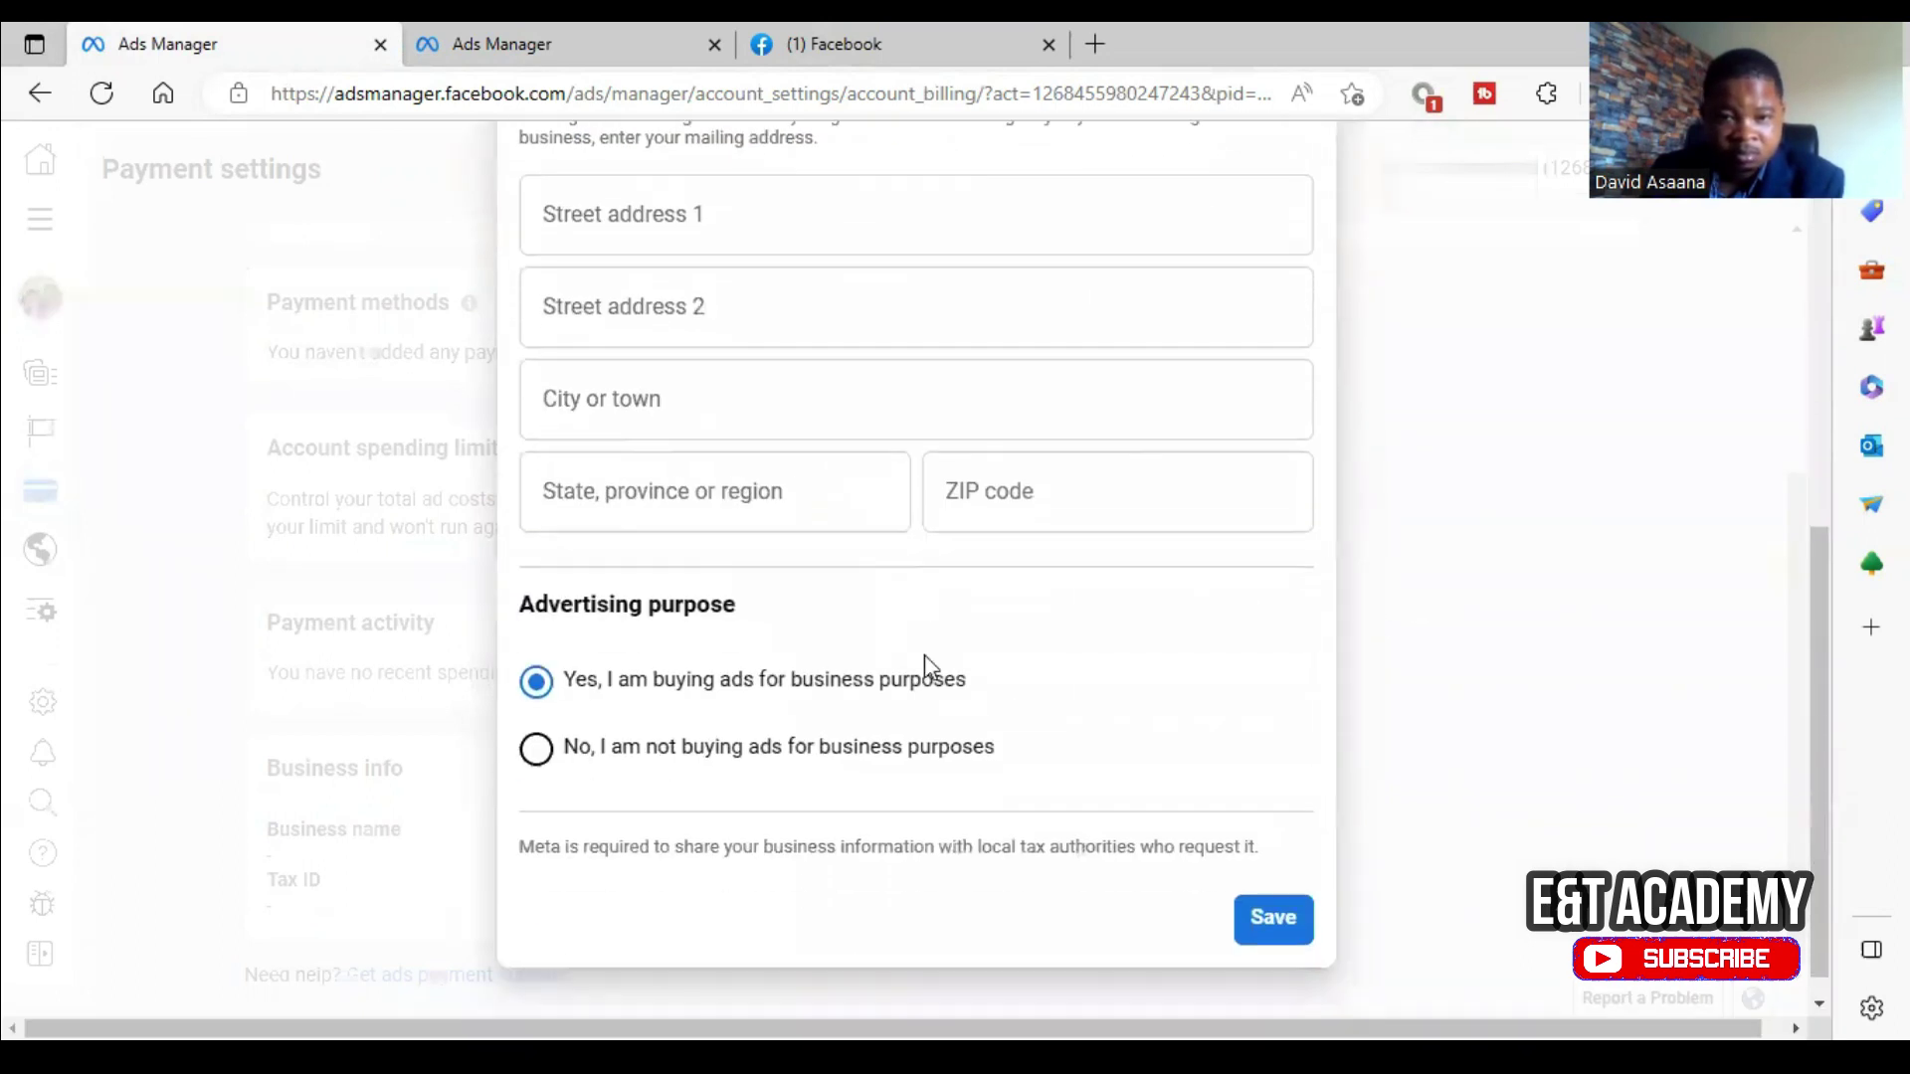
scroll(941, 328, up, 7)
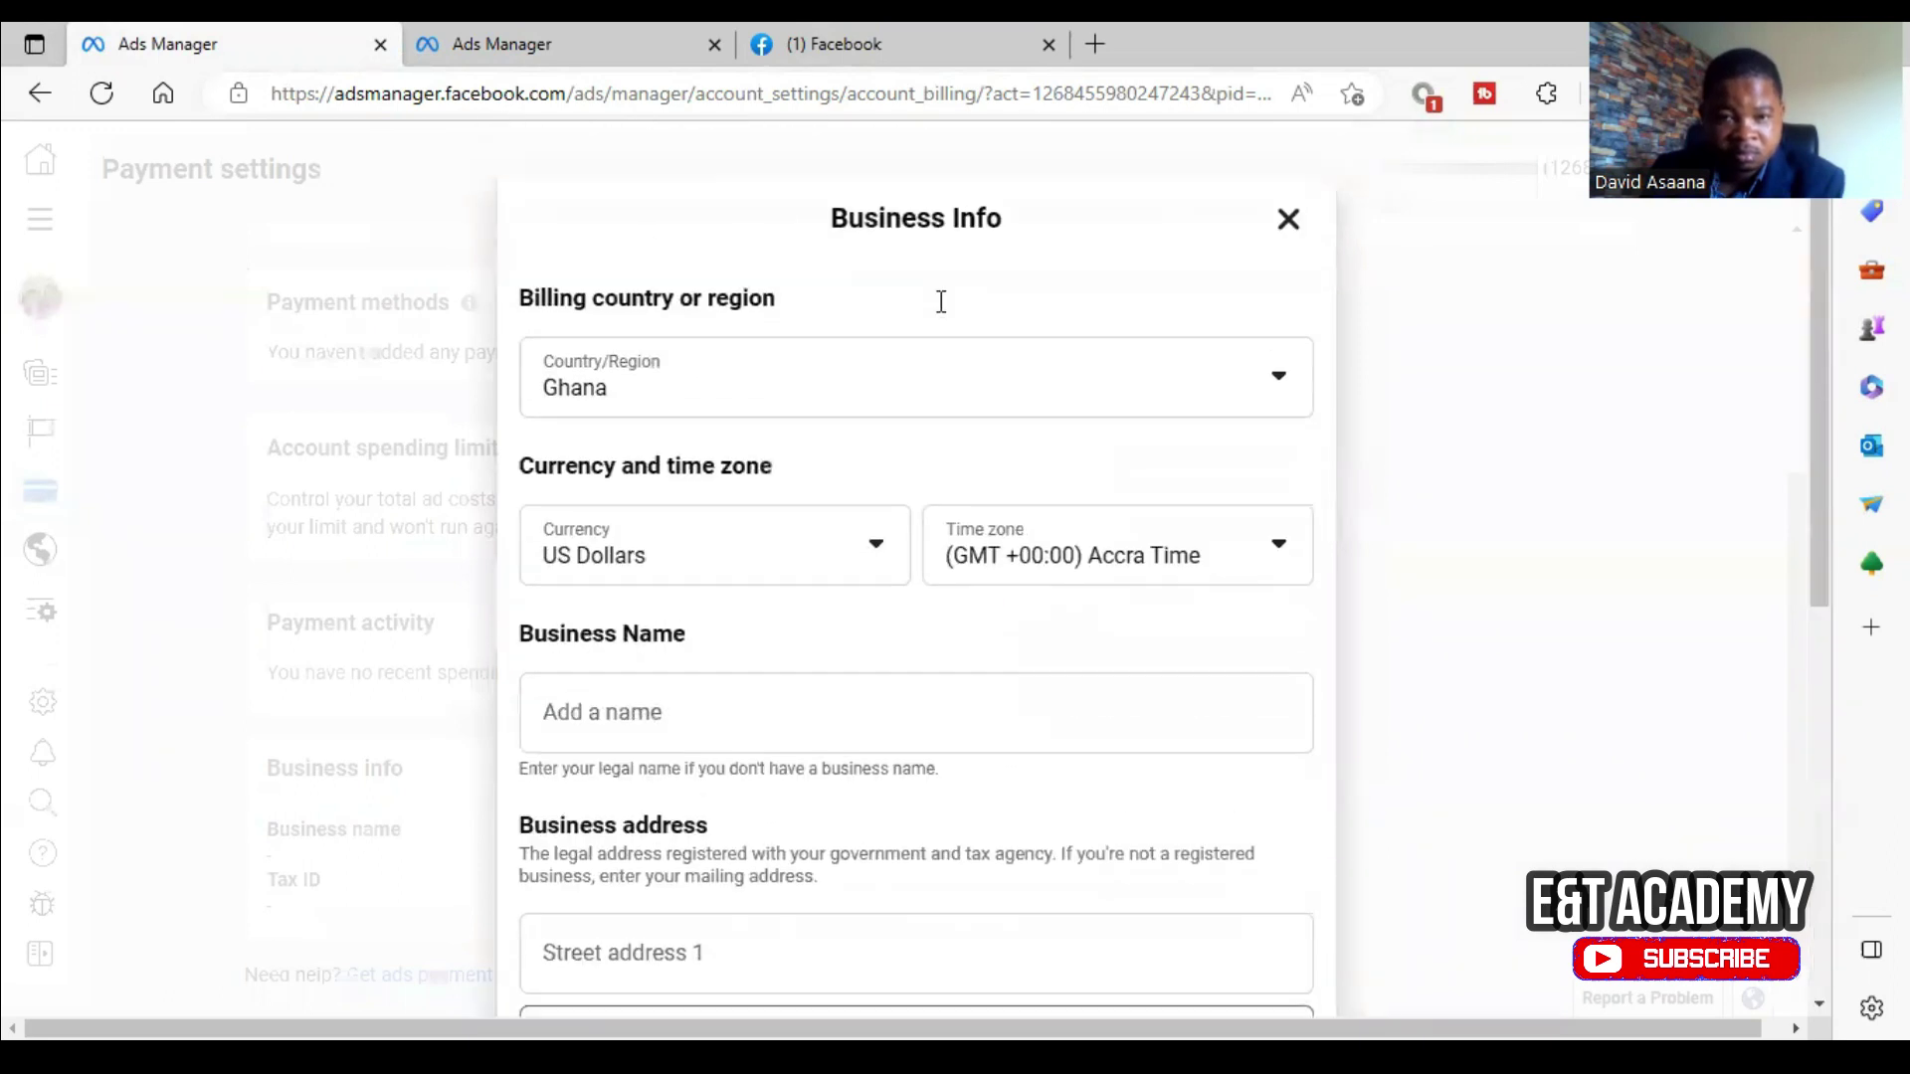
scroll(1025, 497, down, 3)
scroll(1047, 540, down, 5)
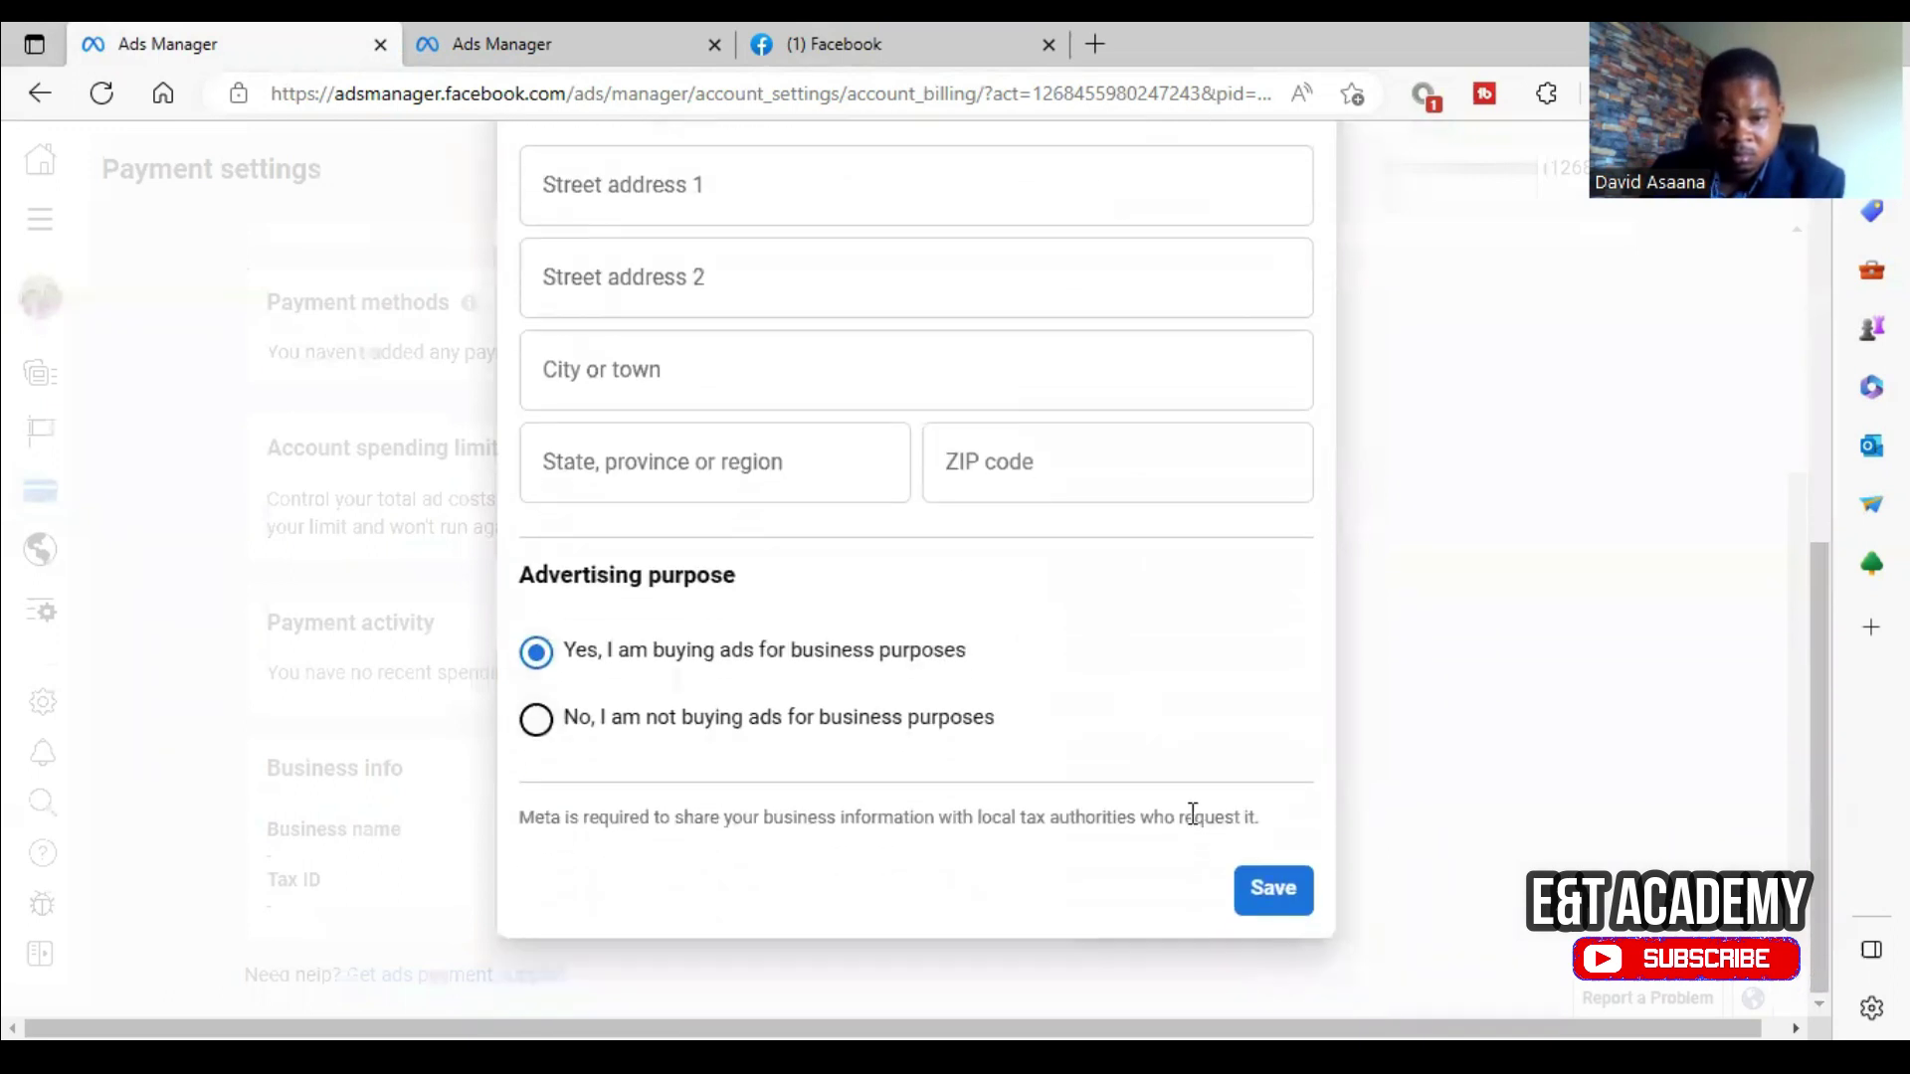
click(1266, 890)
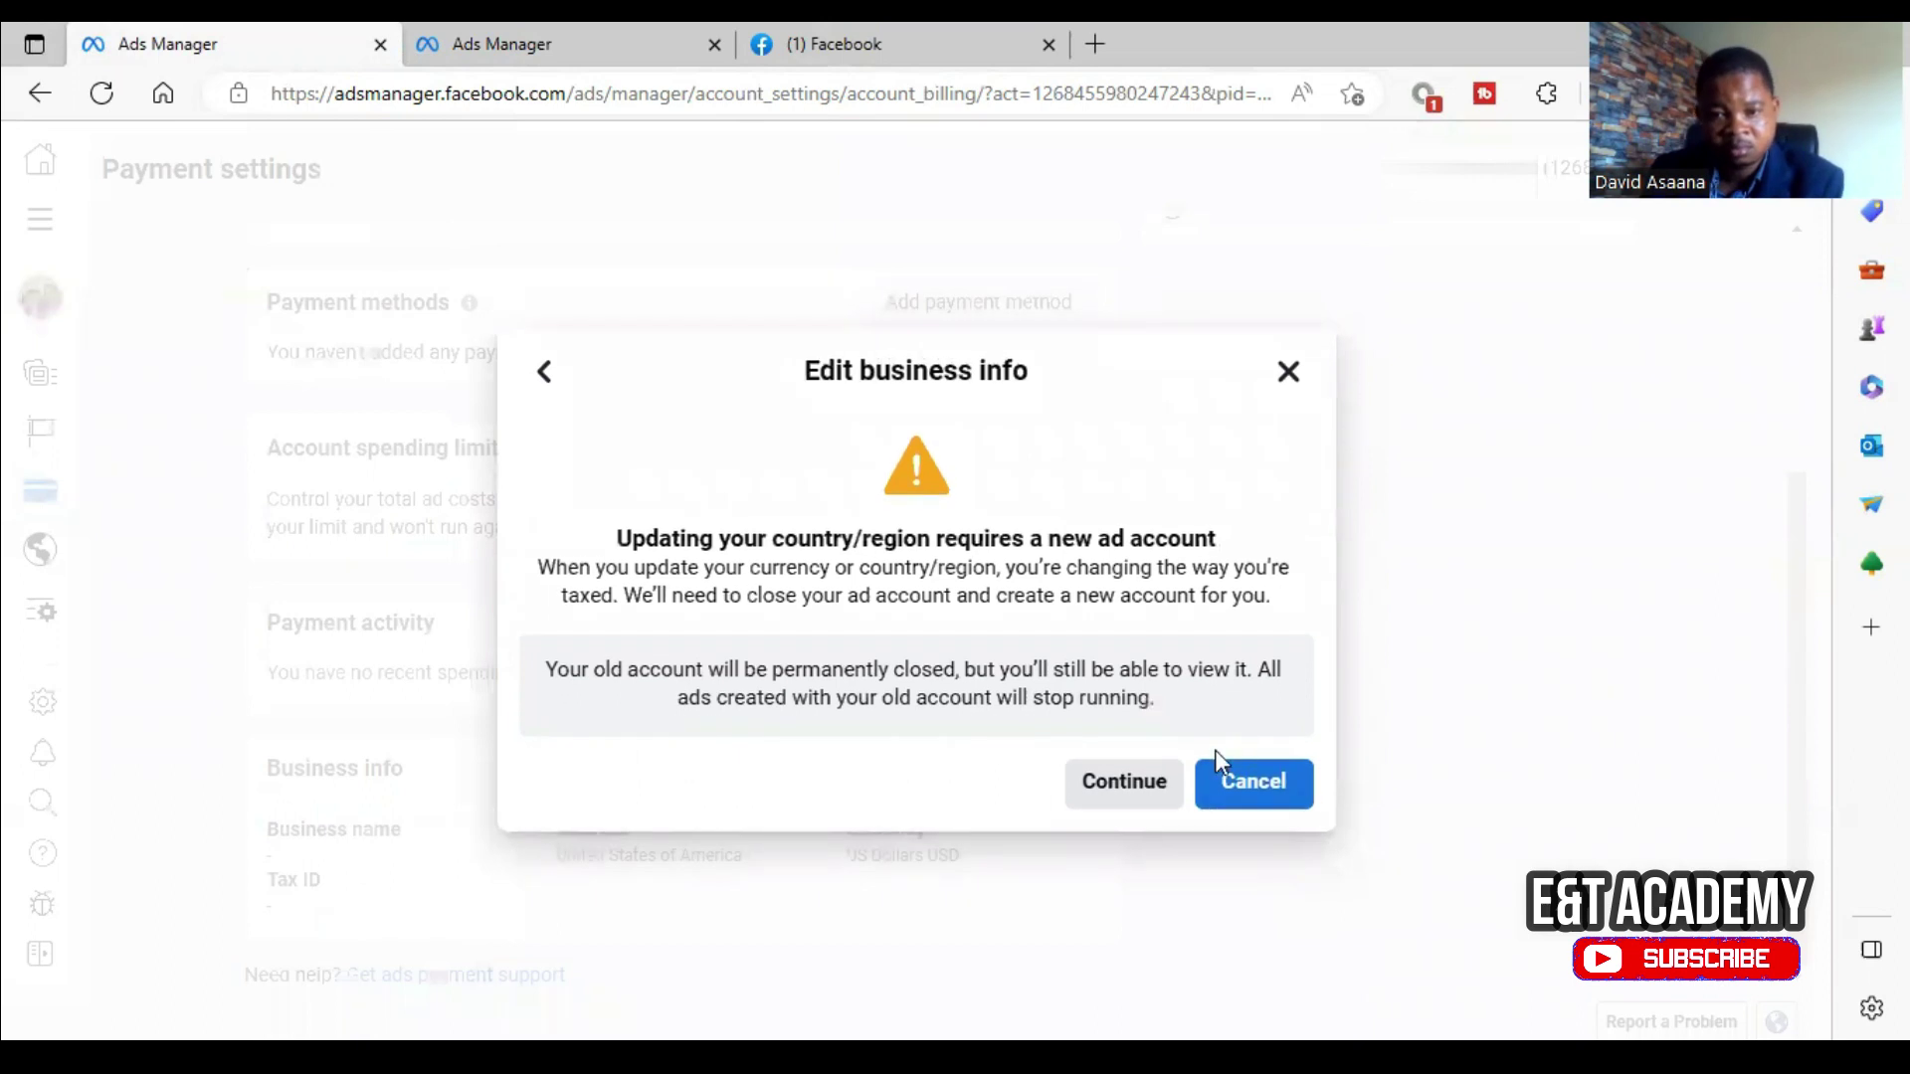
Continue past the warning, agreeing to create a new ad account for Ghana
click(1124, 784)
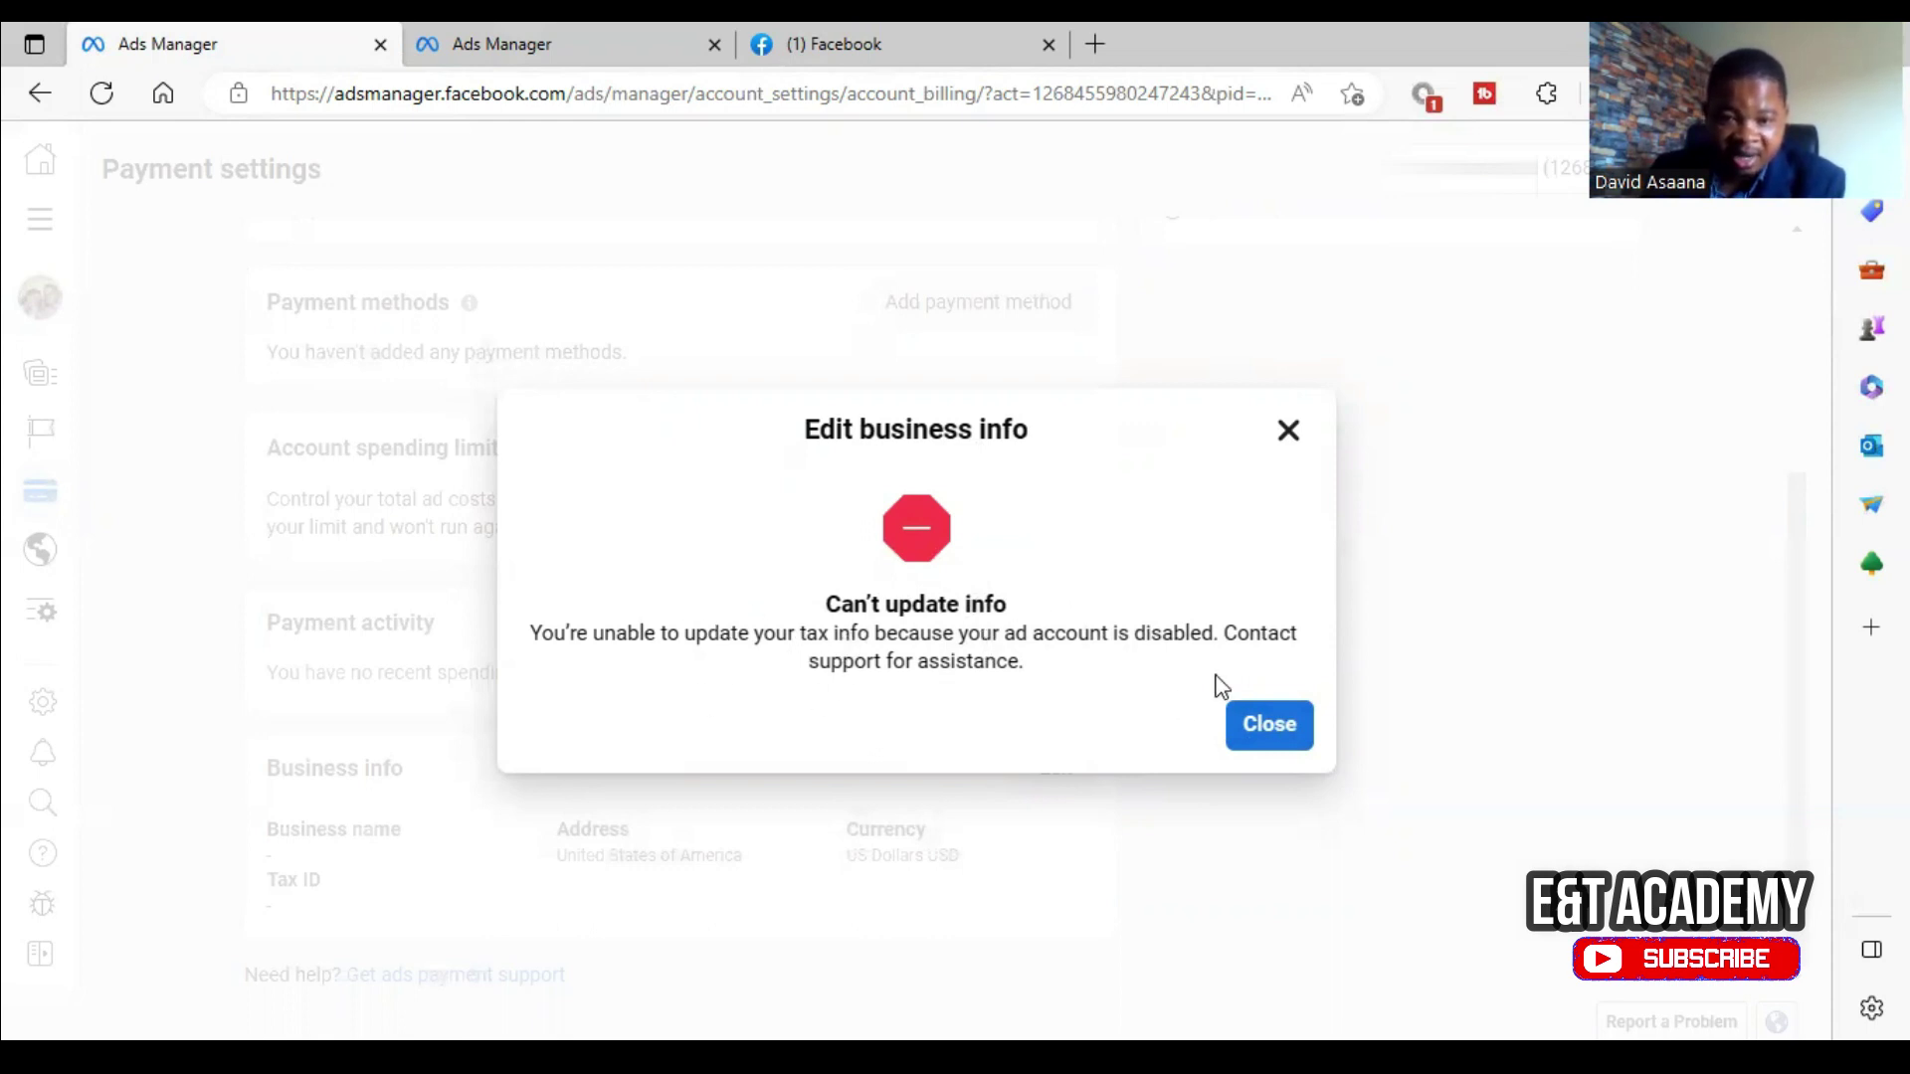
Close the can't-update error and switch to the second ad account
click(1290, 727)
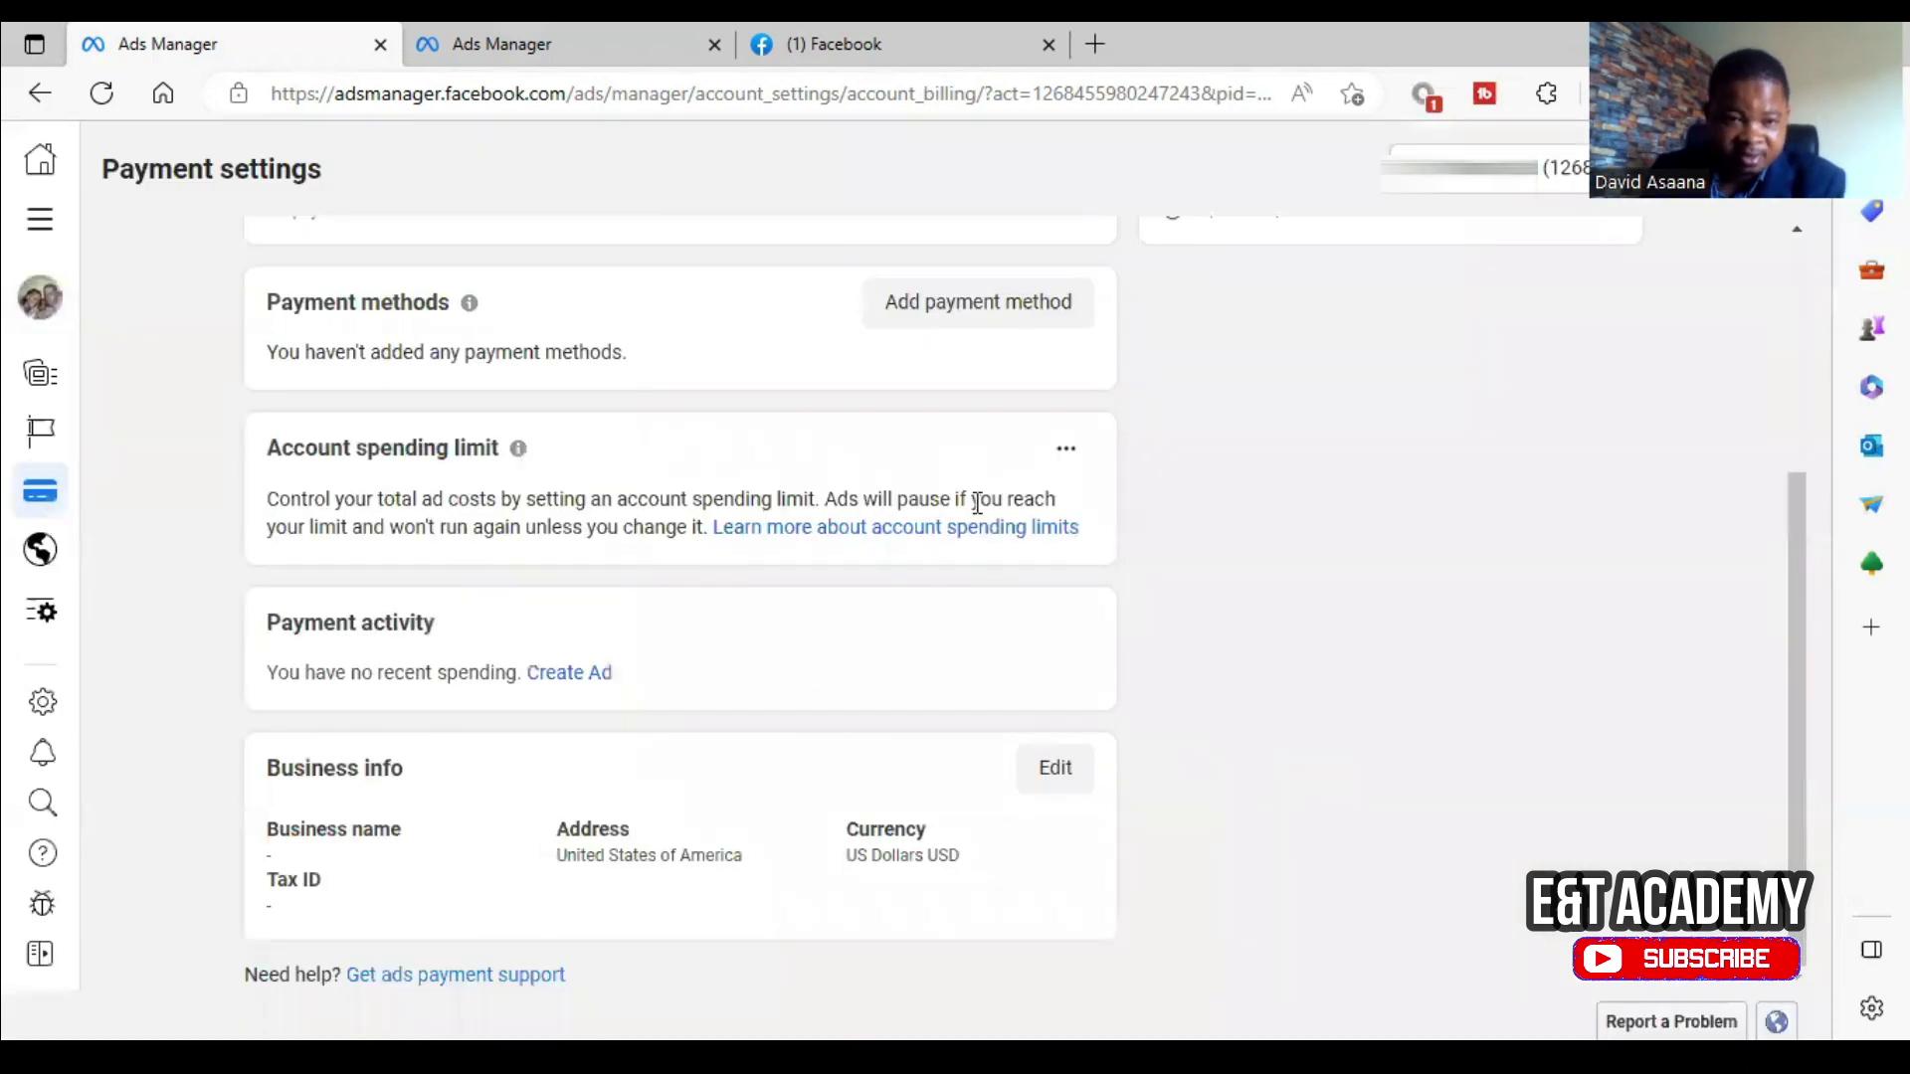
scroll(977, 503, up, 3)
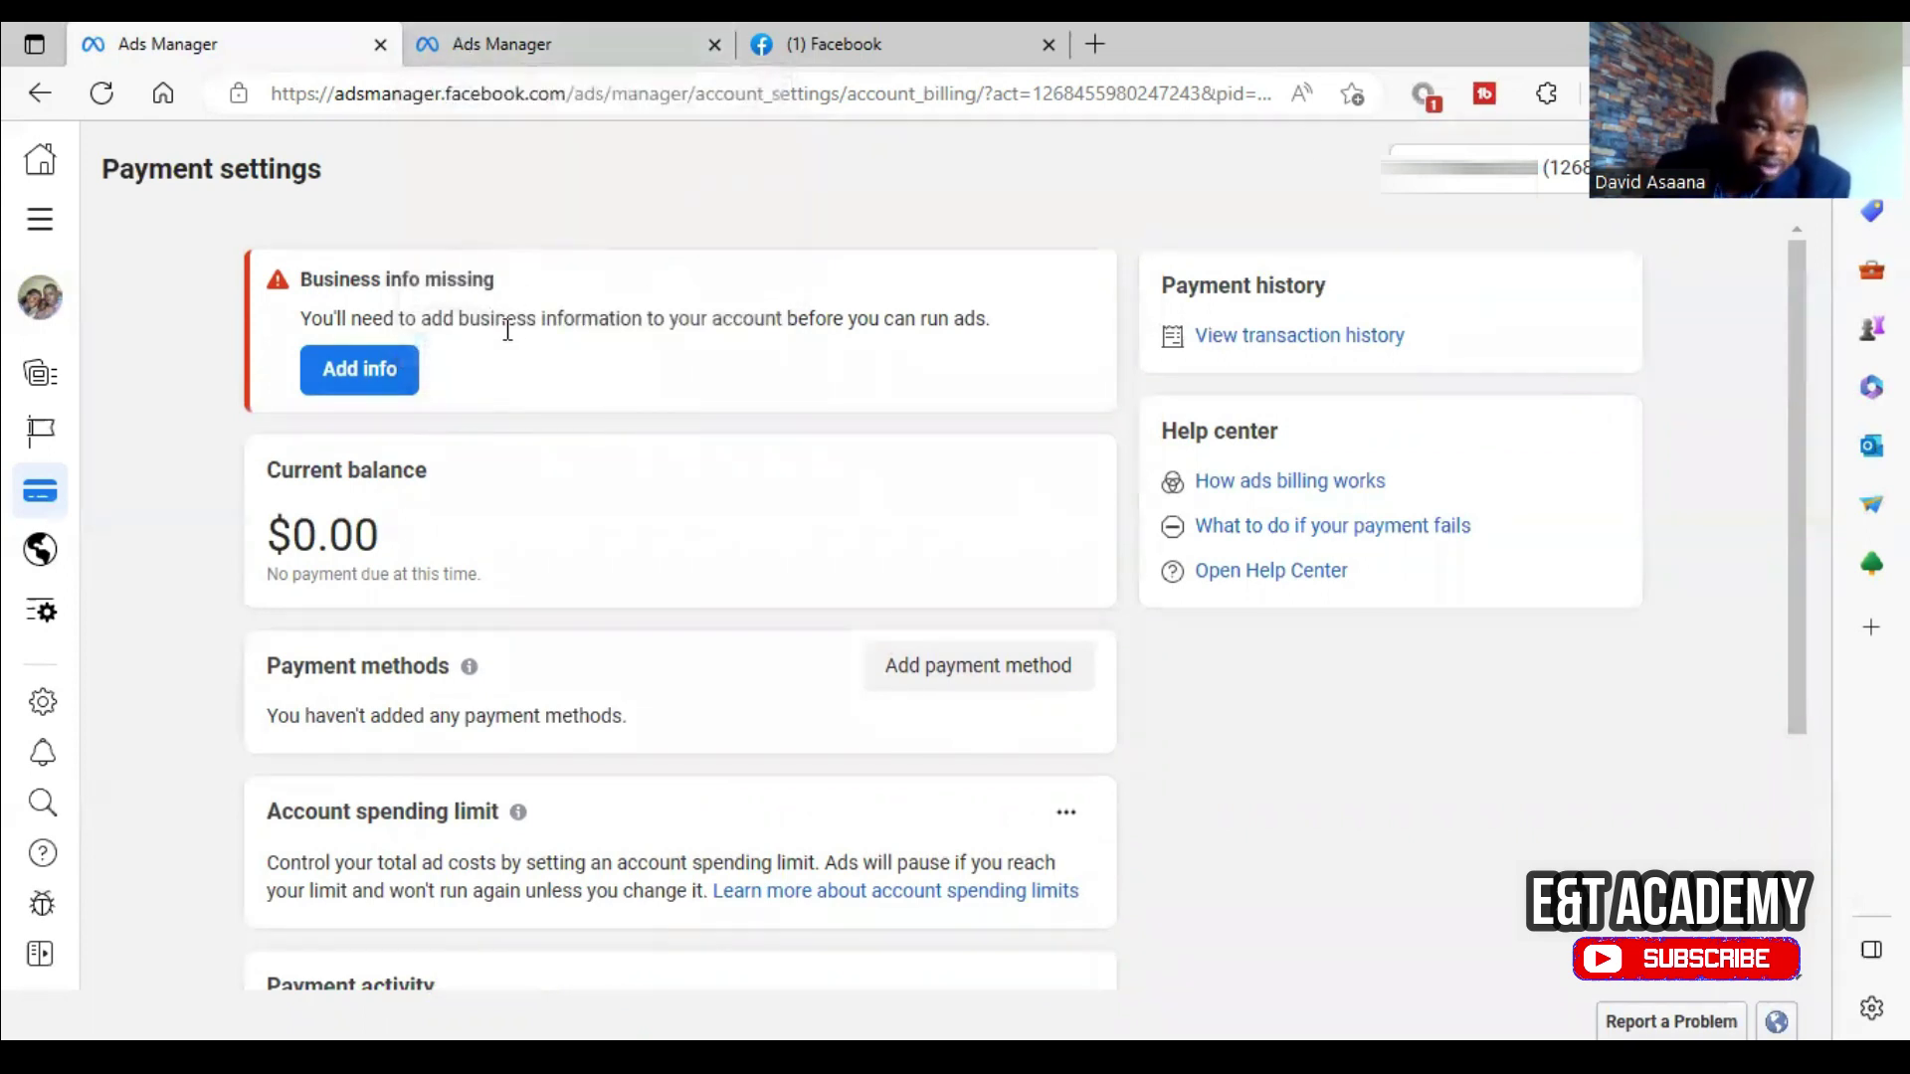
click(1462, 167)
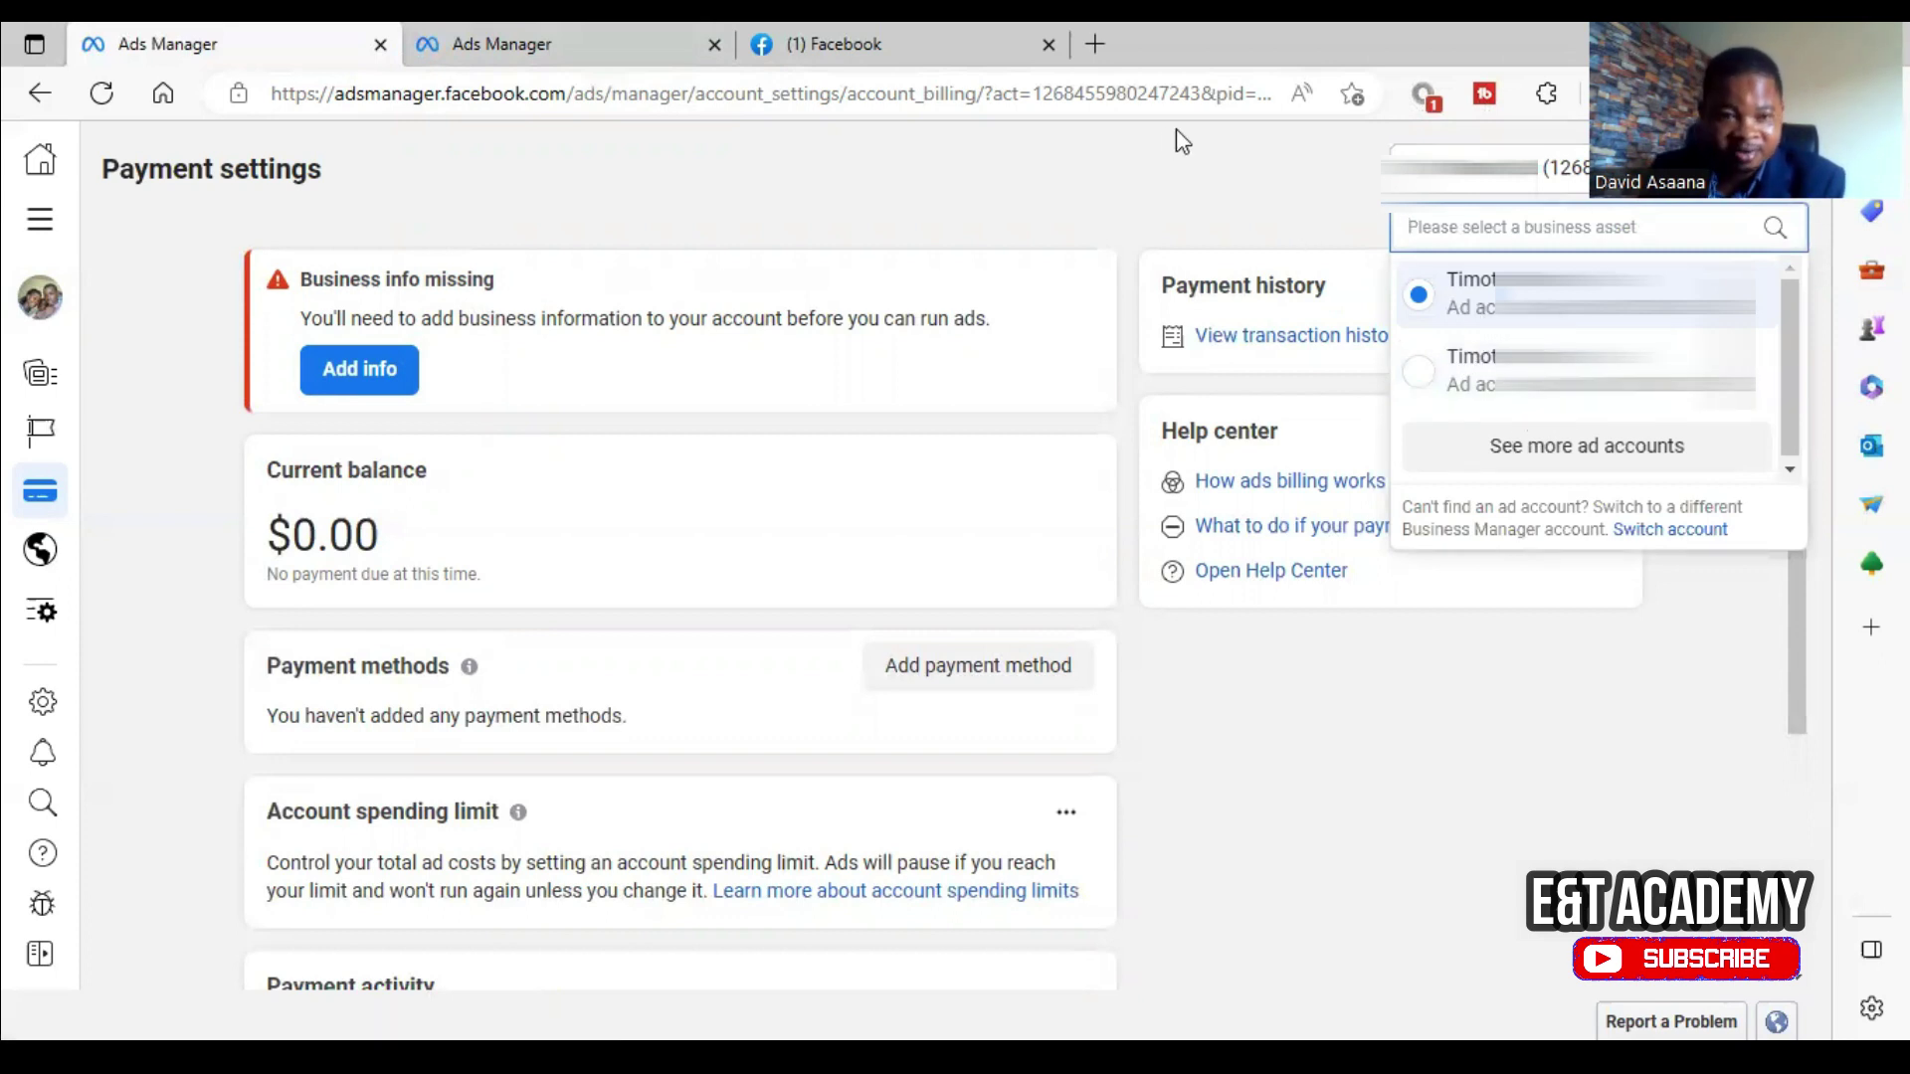
click(1592, 384)
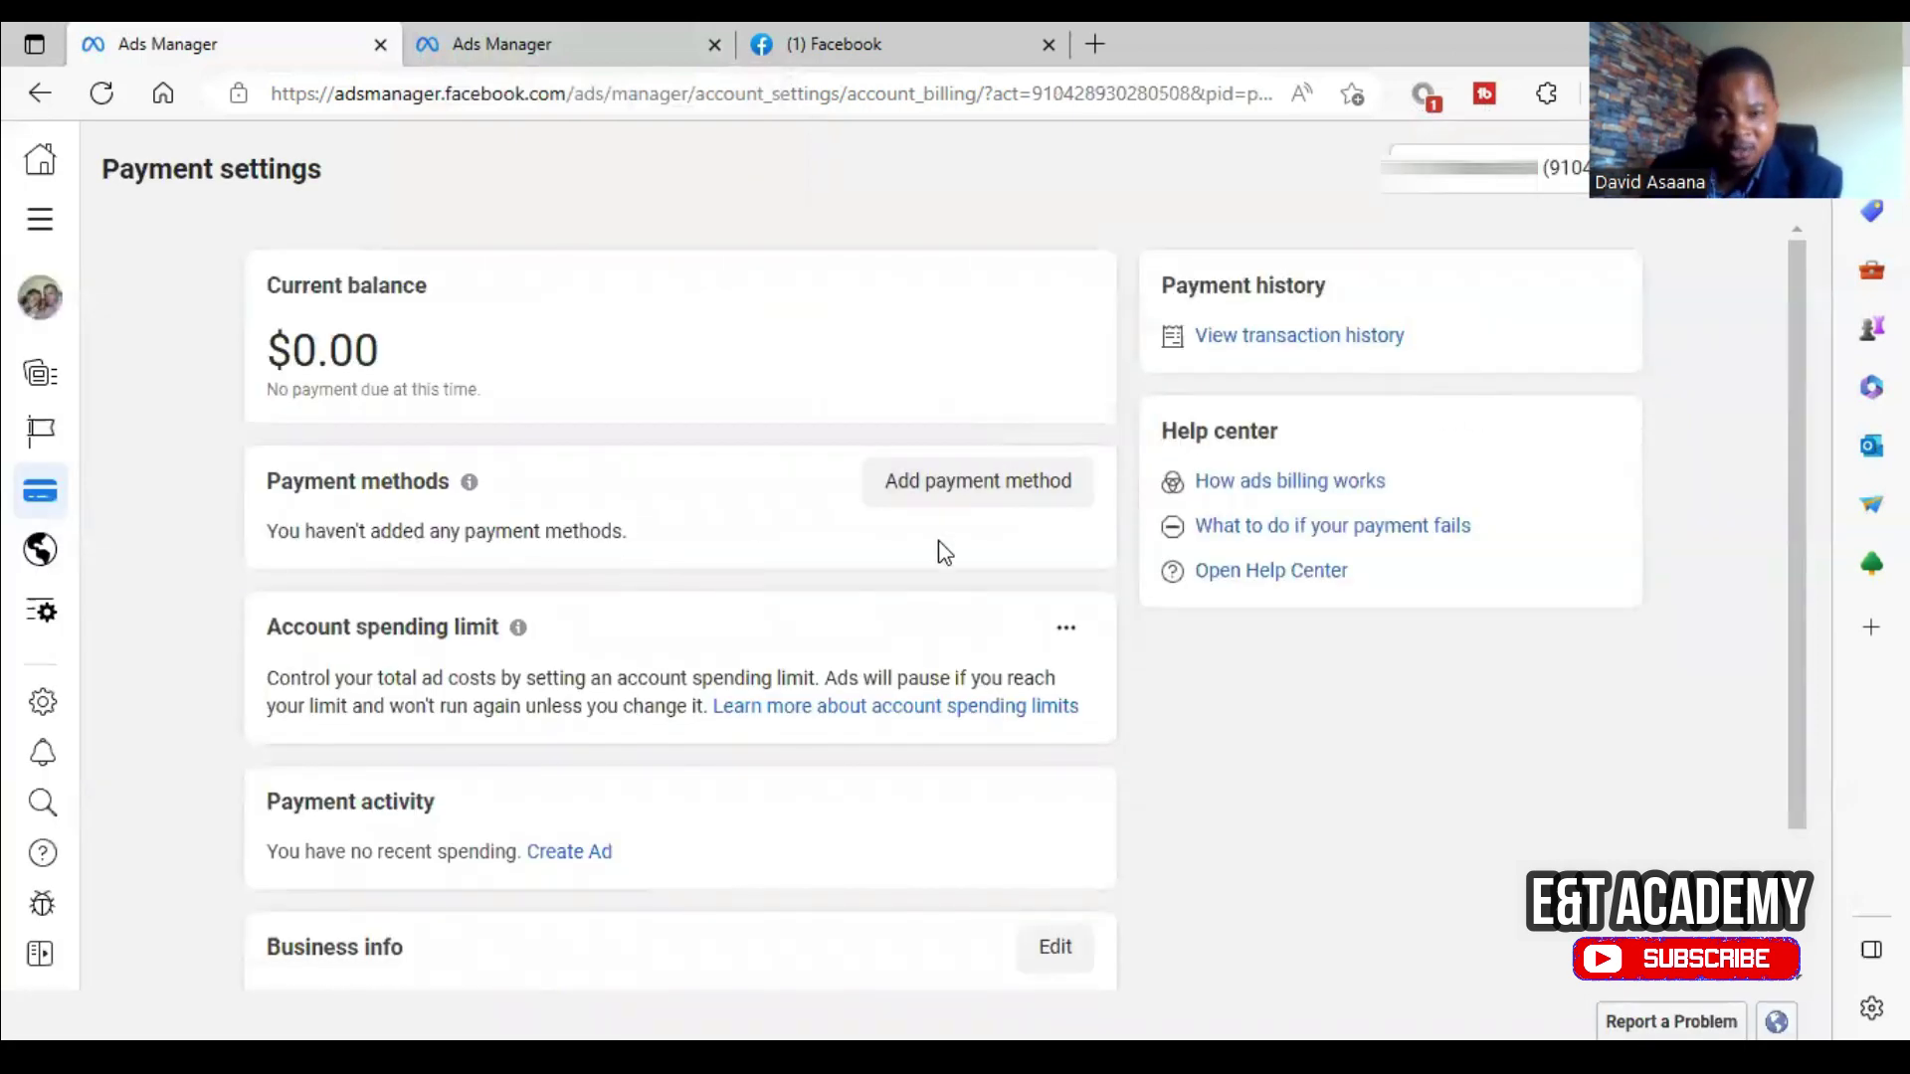
scroll(882, 552, down, 2)
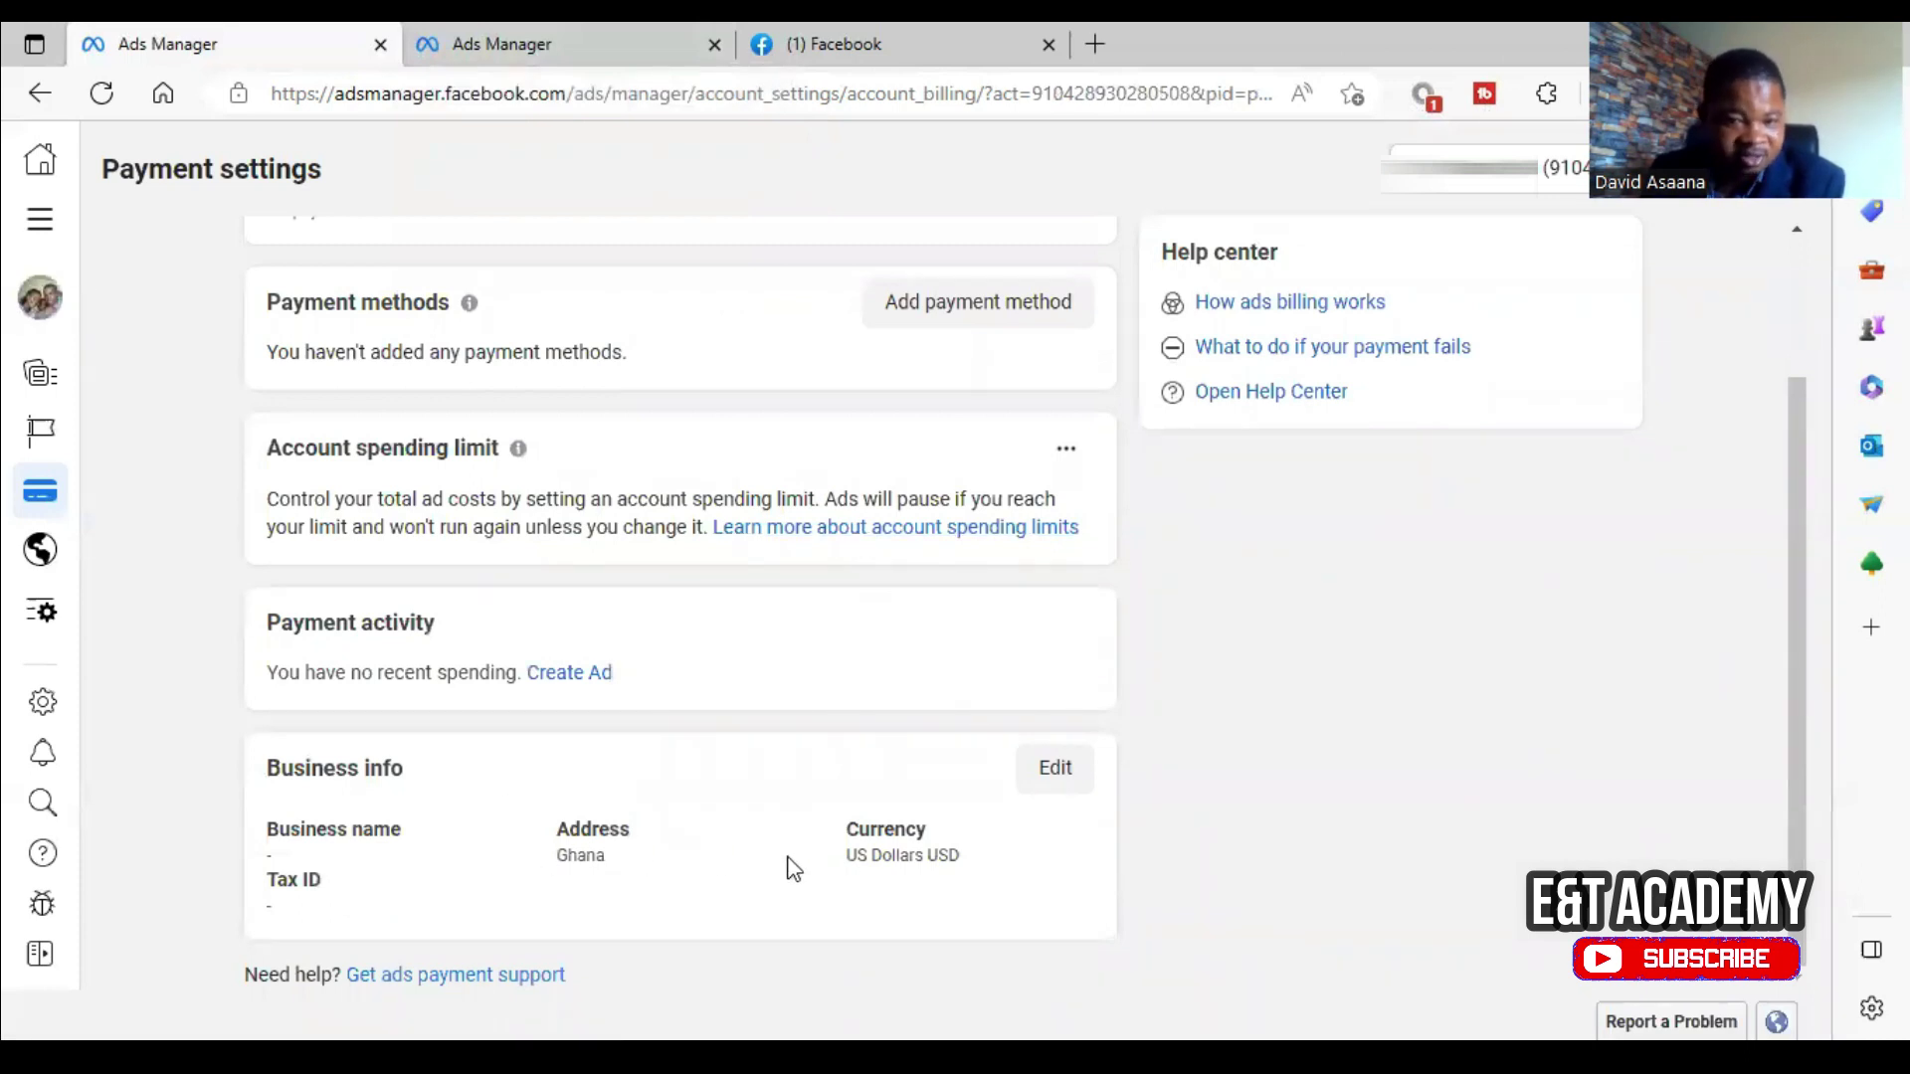
scroll(836, 610, up, 2)
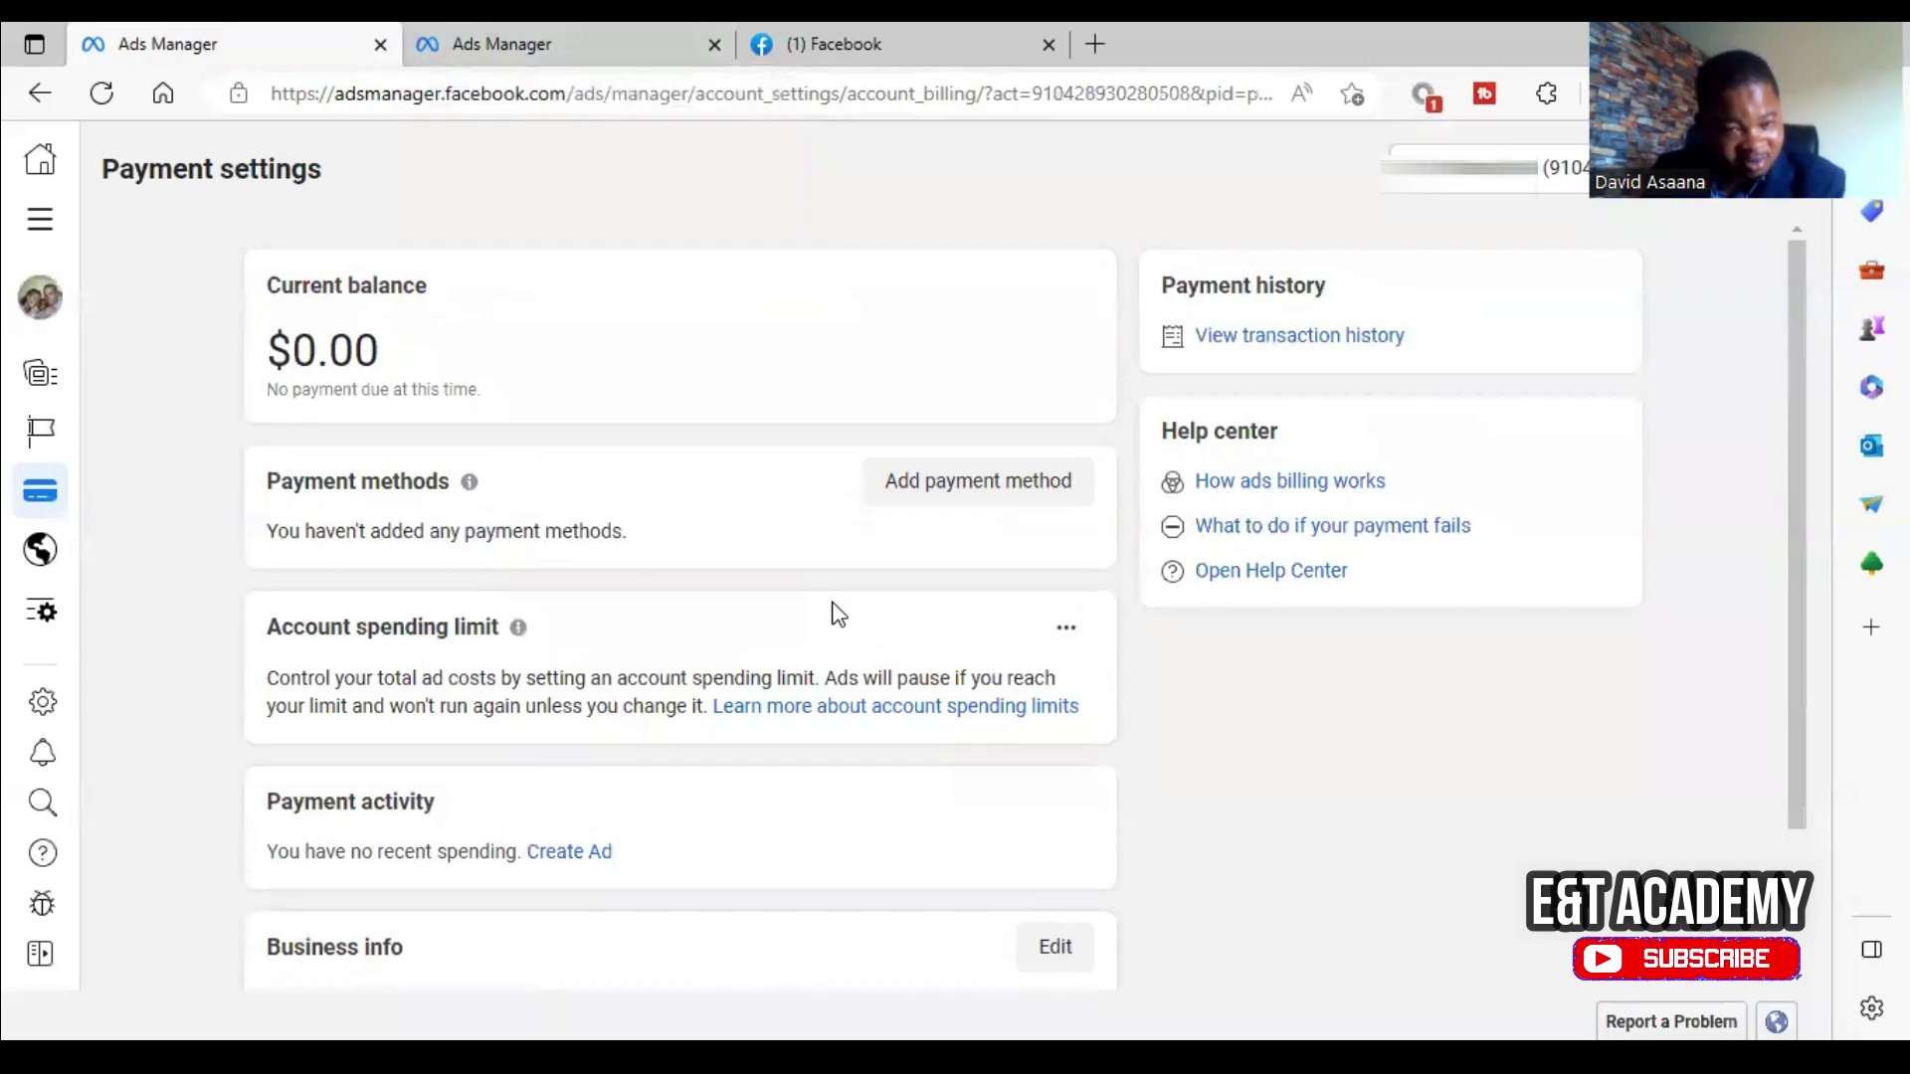
scroll(840, 667, down, 2)
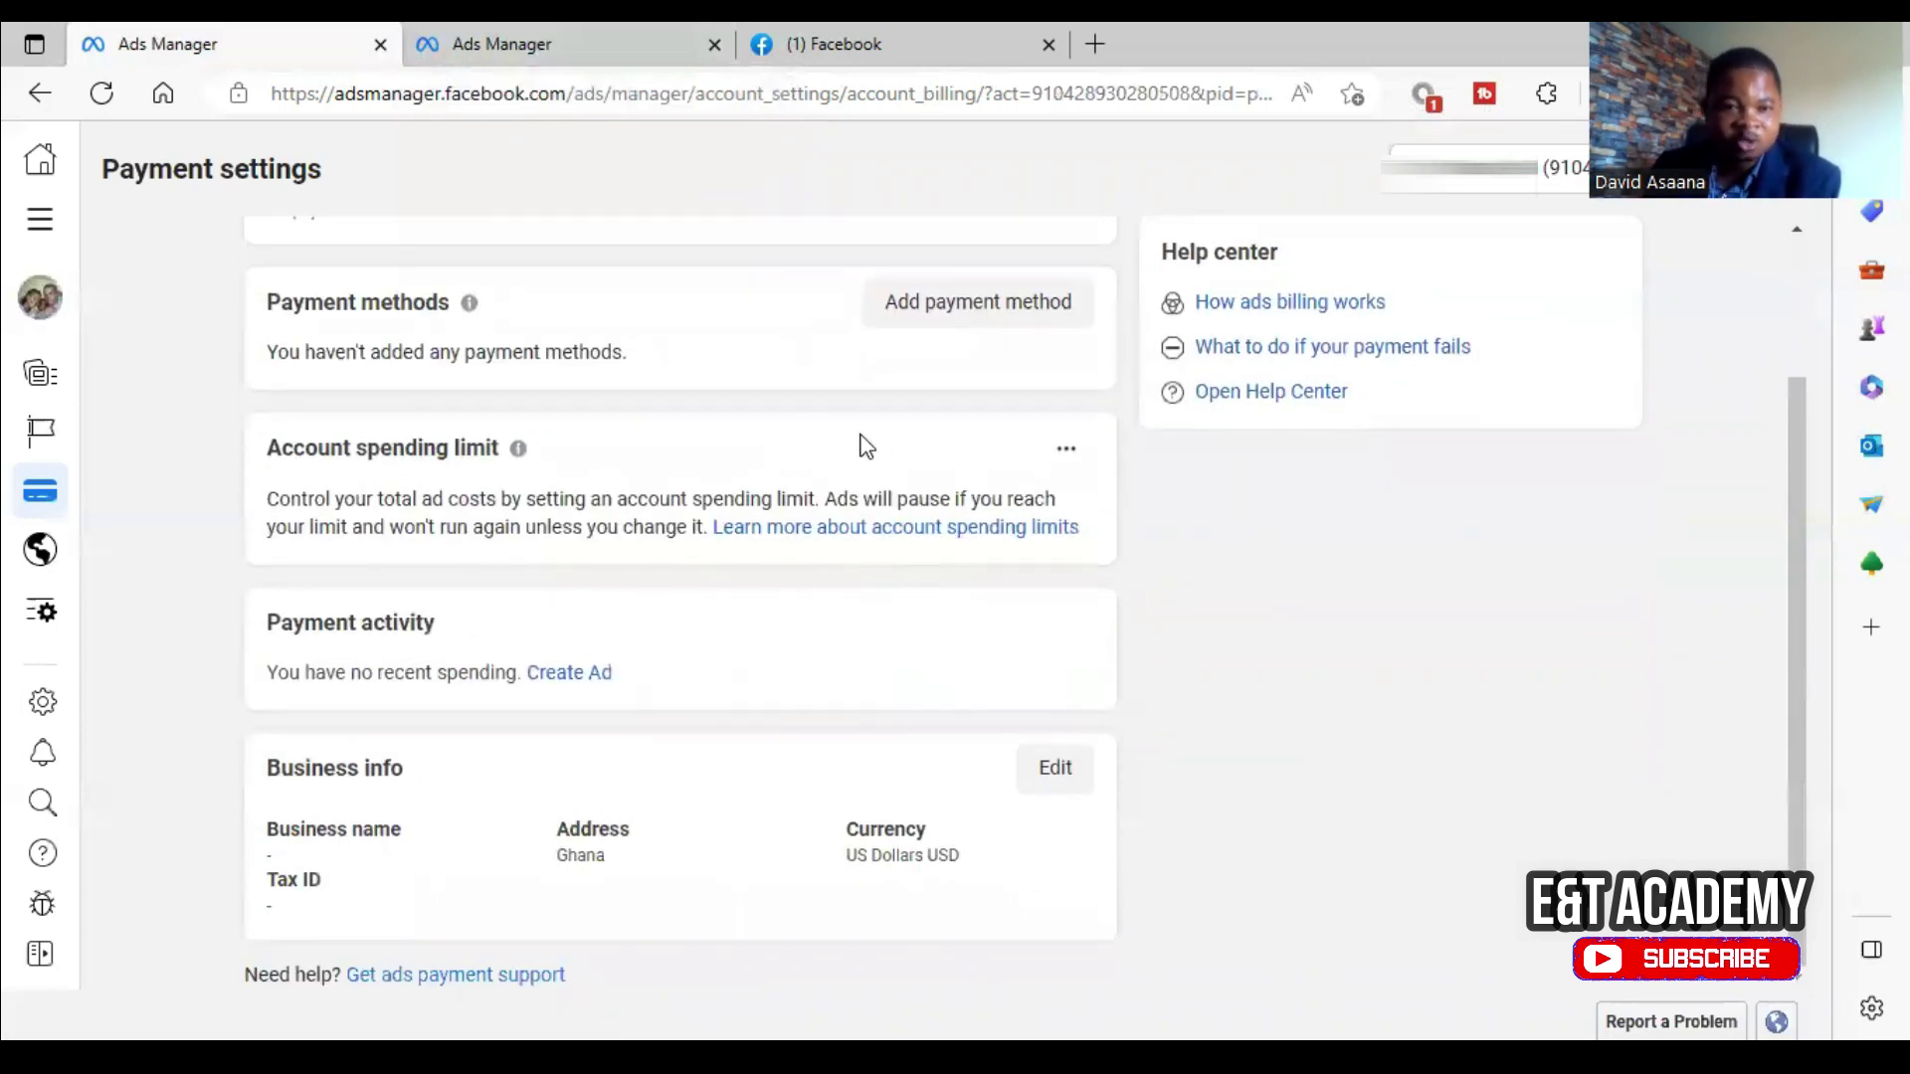
scroll(866, 446, up, 2)
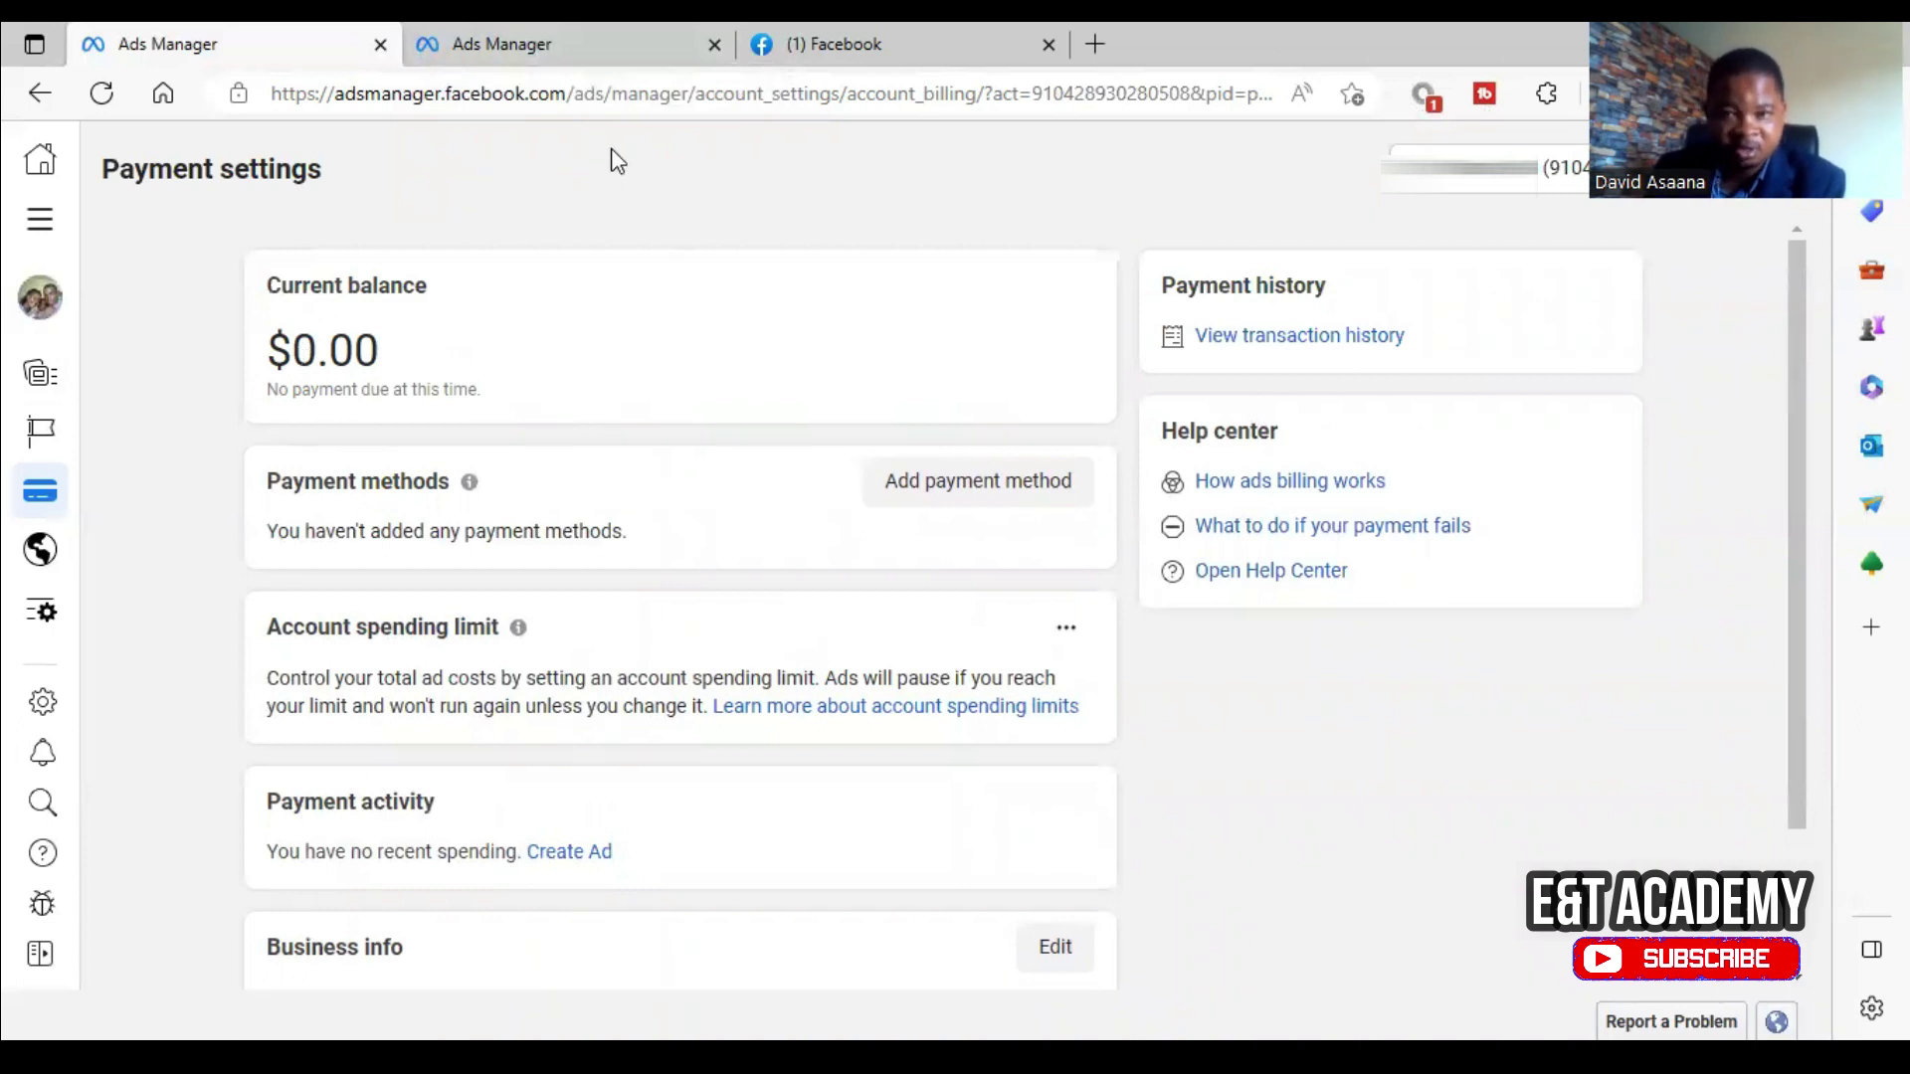
click(1472, 167)
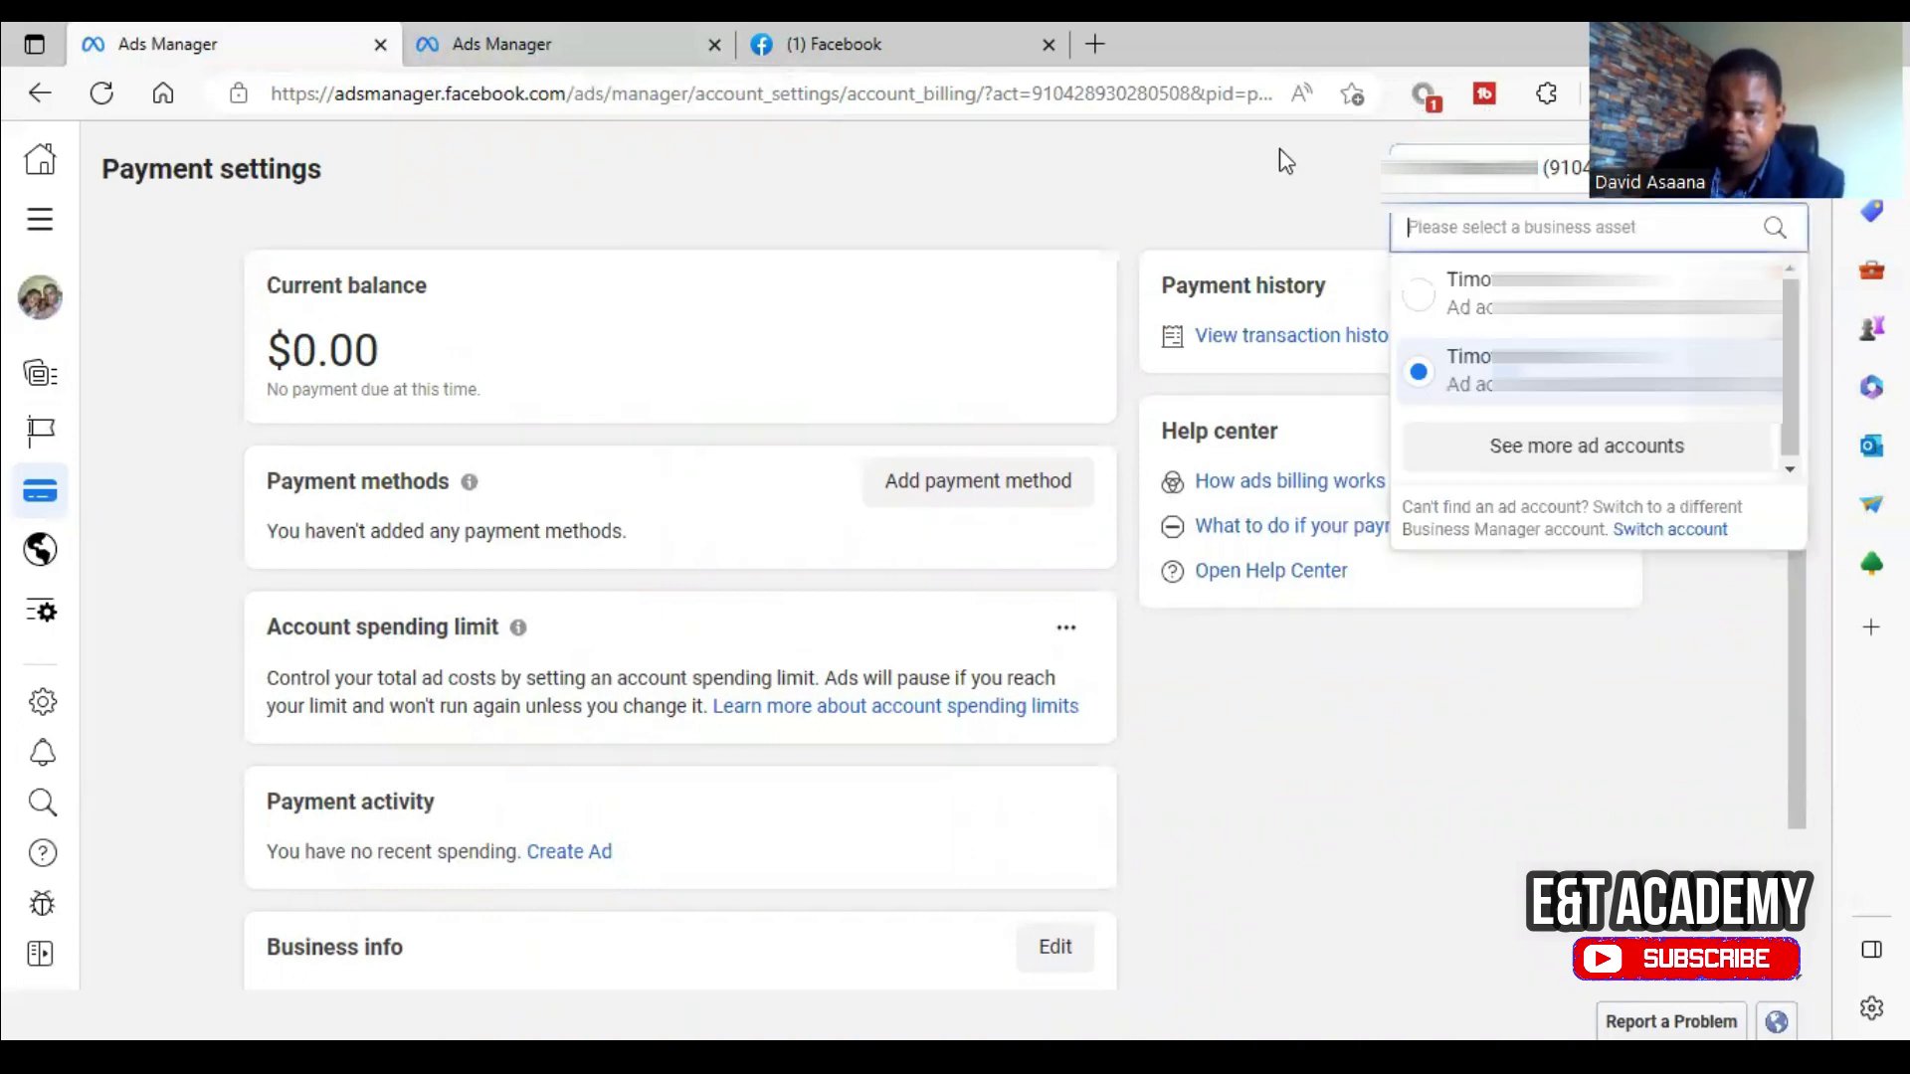
click(1236, 169)
scroll(952, 869, down, 2)
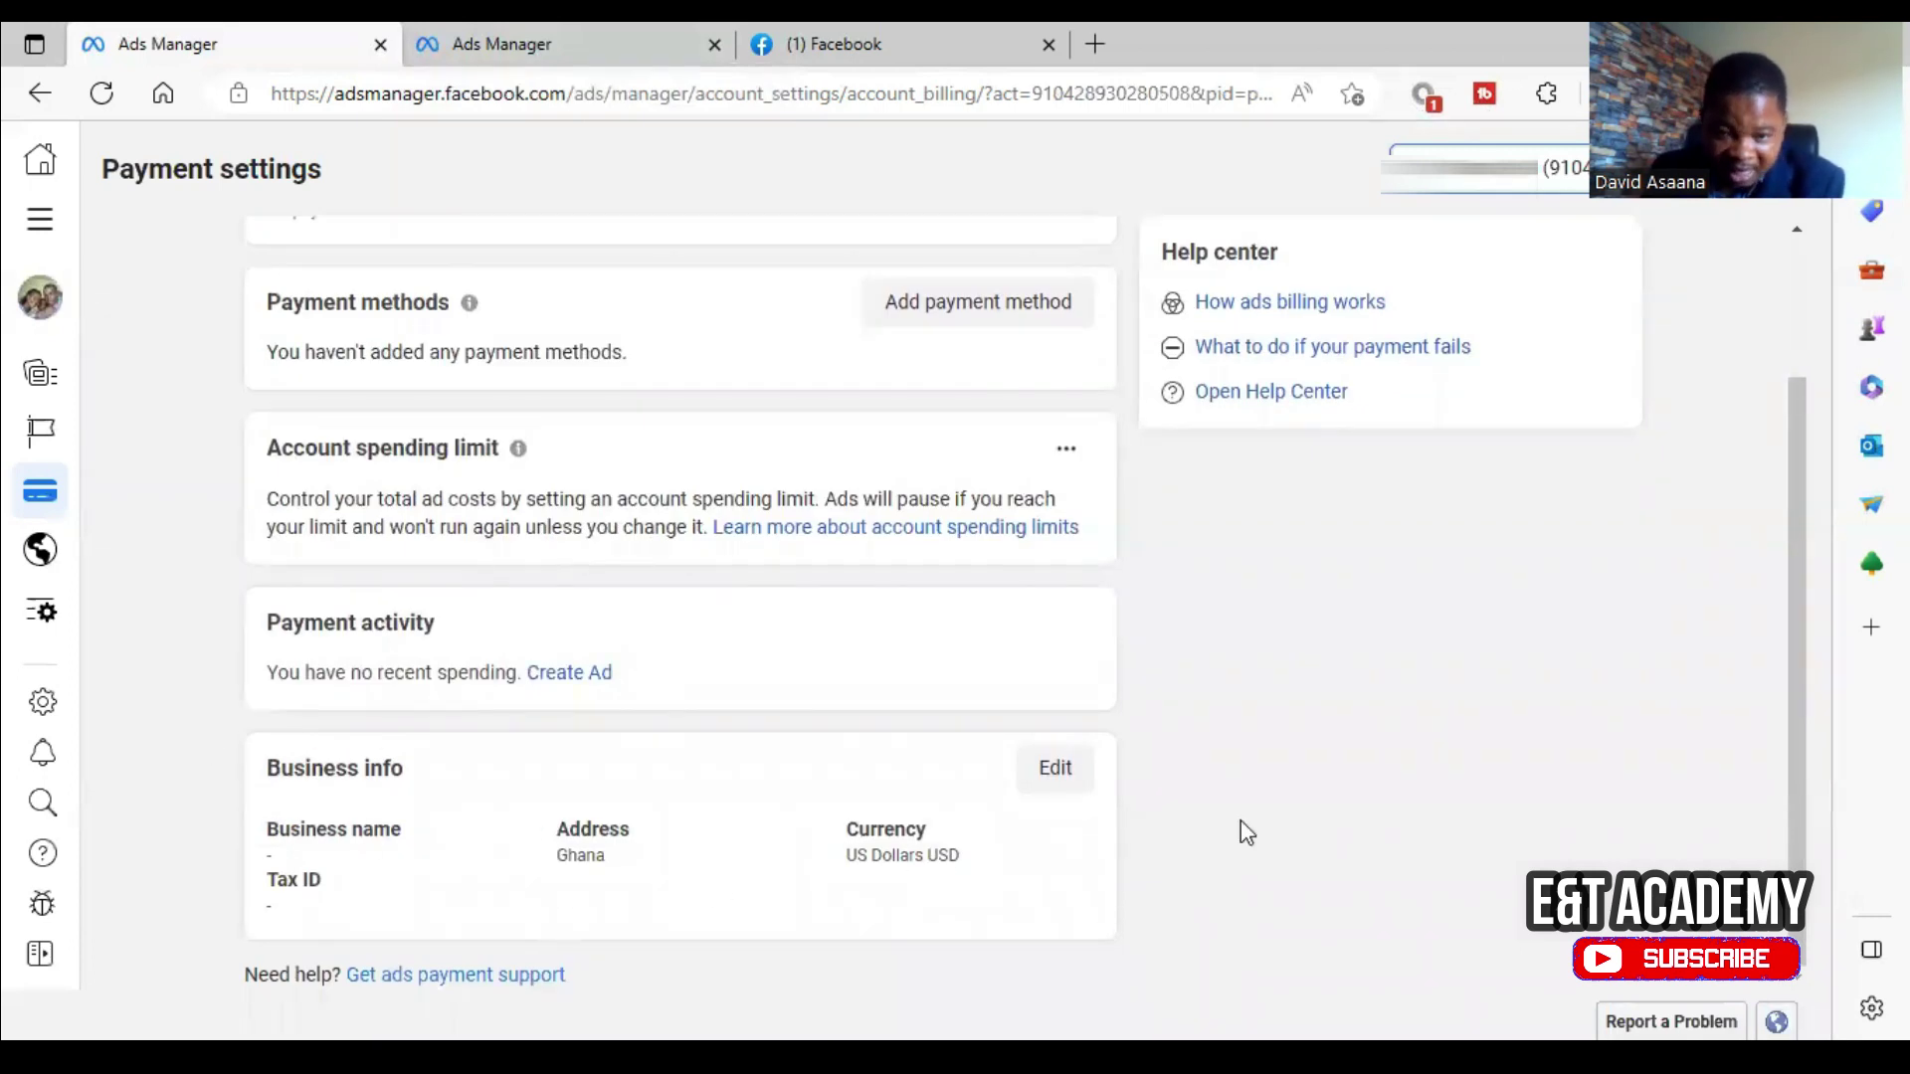
scroll(577, 766, up, 2)
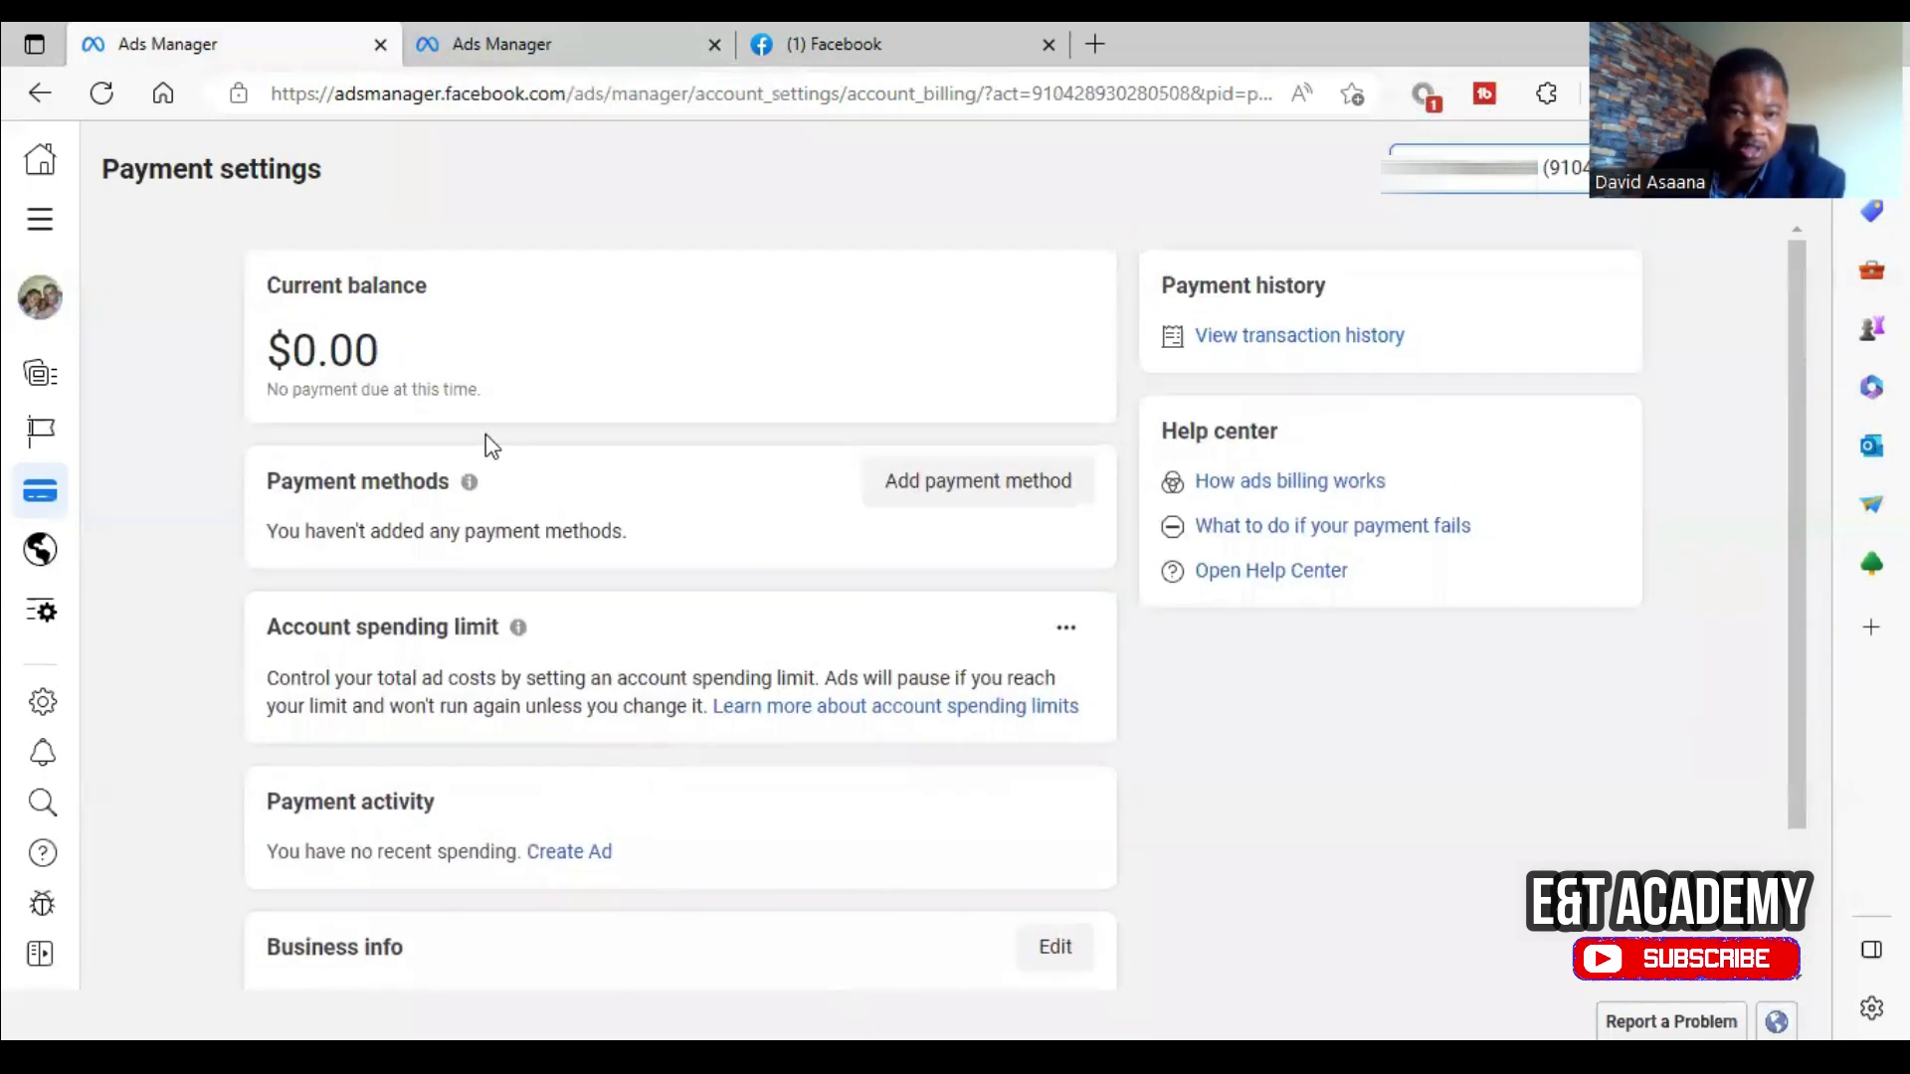